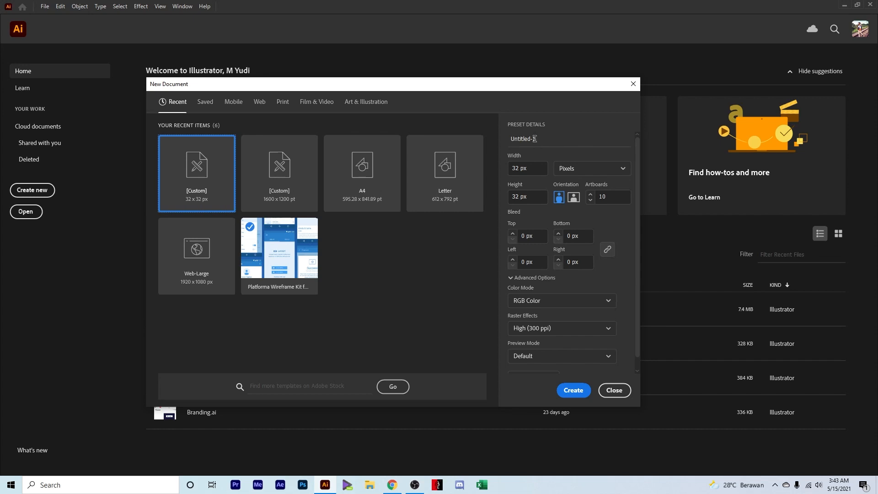
# Create a new document named UI Essential with 10 artboards of 32 x 32 px in RGB colour mode
pyautogui.click(536, 139)
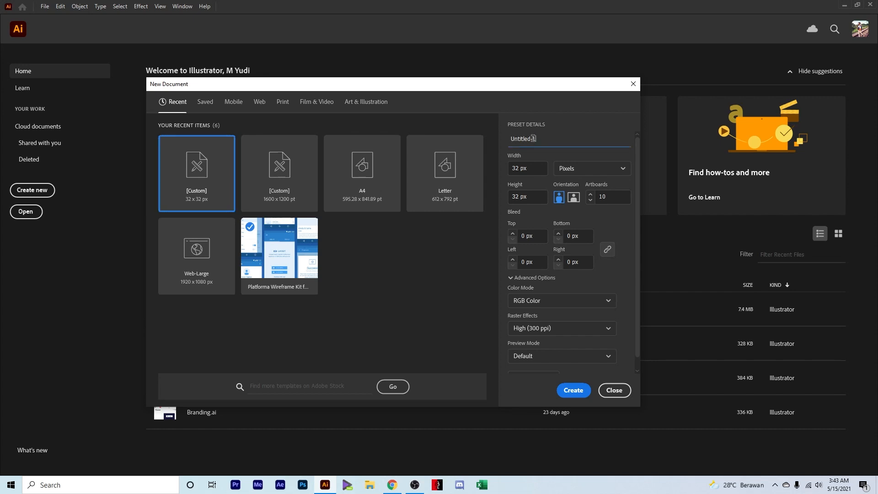
pyautogui.hotkey('ctrl', 'a')
pyautogui.press('BackSpace')
pyautogui.write('UI Essentia')
pyautogui.click(610, 196)
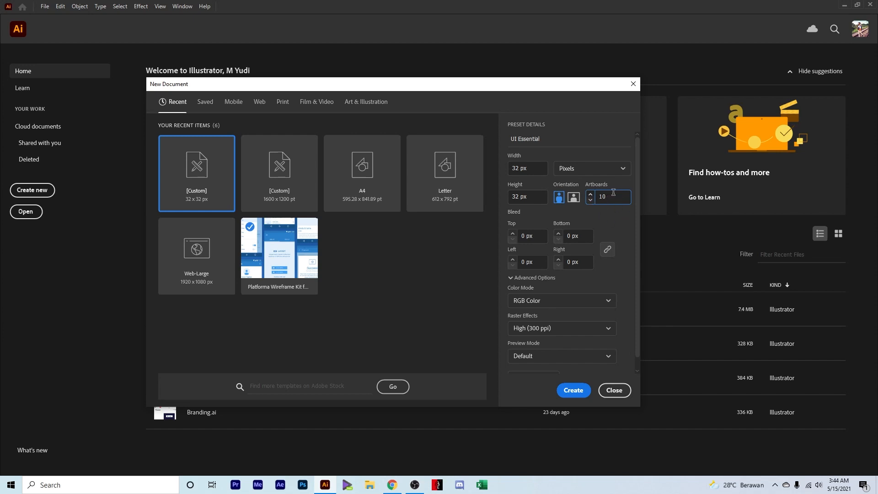
pyautogui.click(573, 390)
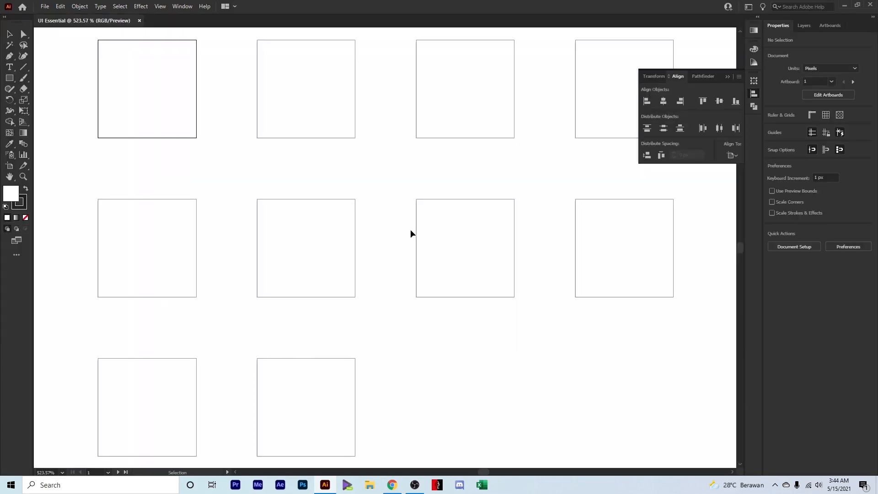
pyautogui.scroll(-2, 422, 209)
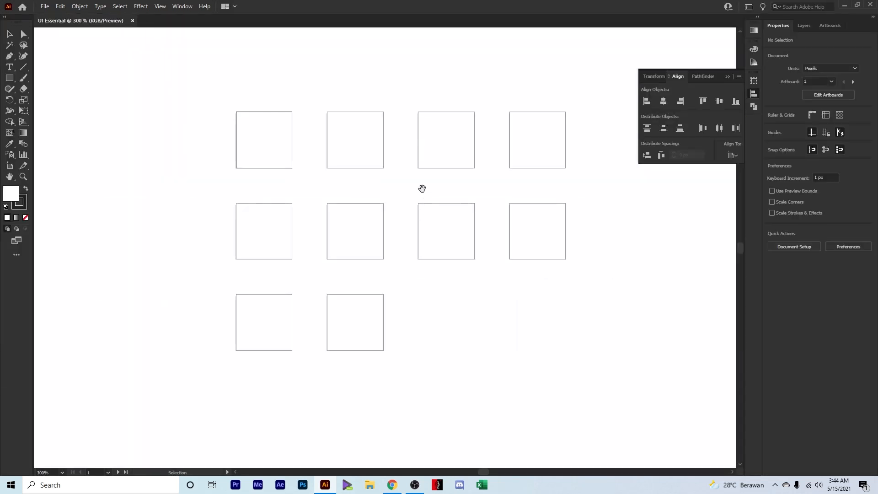
pyautogui.hotkey('ctrl', 'n')
pyautogui.click(611, 391)
pyautogui.hotkey('ctrl', 'n')
pyautogui.click(448, 197)
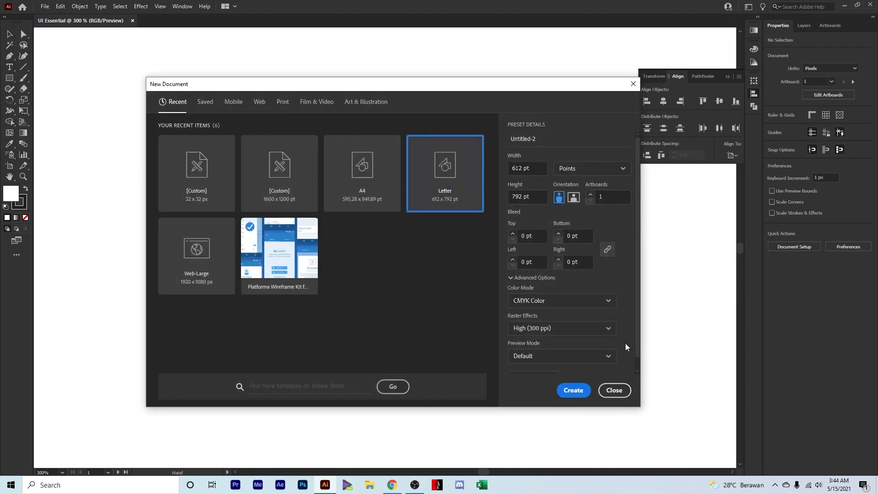
pyautogui.click(612, 390)
pyautogui.scroll(1, 507, 237)
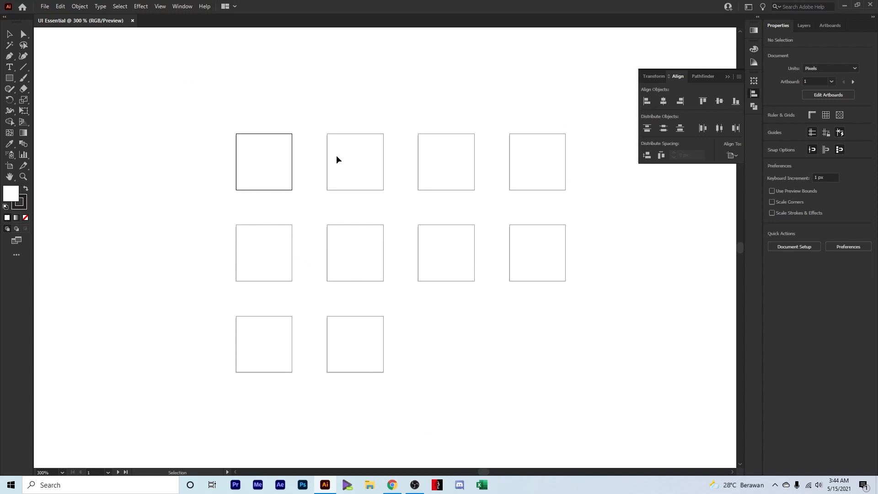
# Set the document grid to a gridline every 1 px with 1 subdivision in the Guides & Grid preferences
pyautogui.click(61, 6)
pyautogui.moveTo(132, 299)
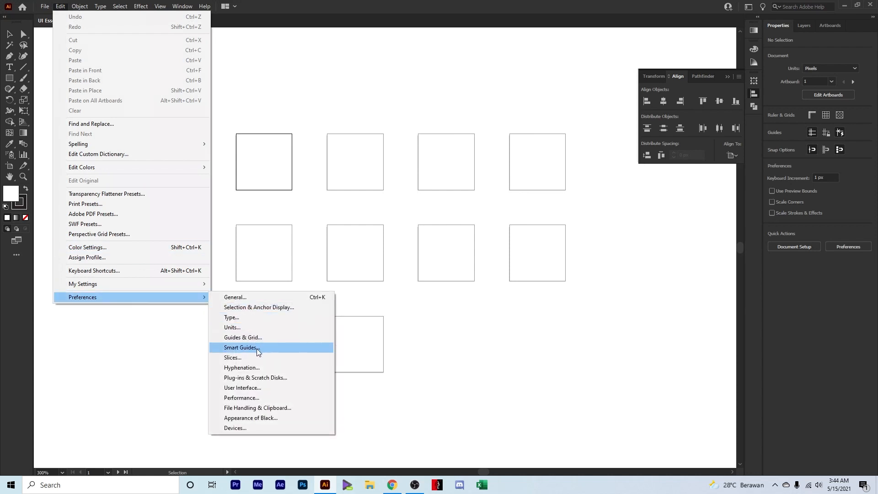
pyautogui.click(248, 337)
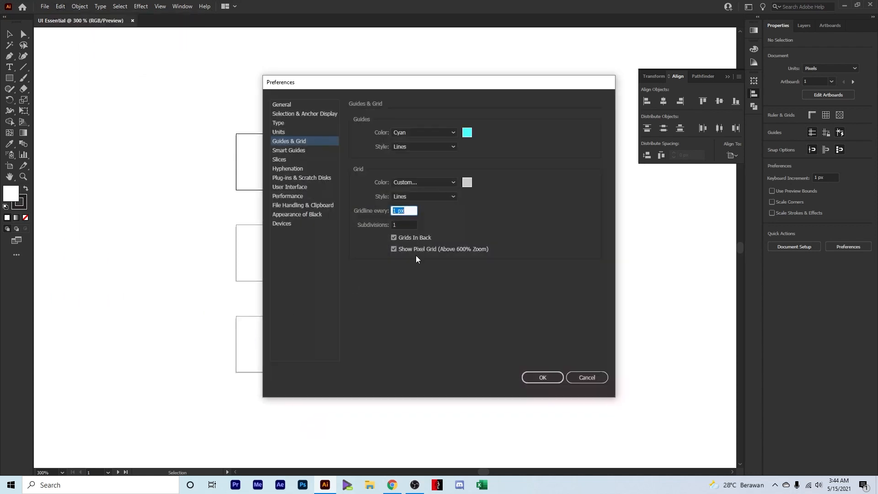
pyautogui.click(406, 210)
pyautogui.click(540, 377)
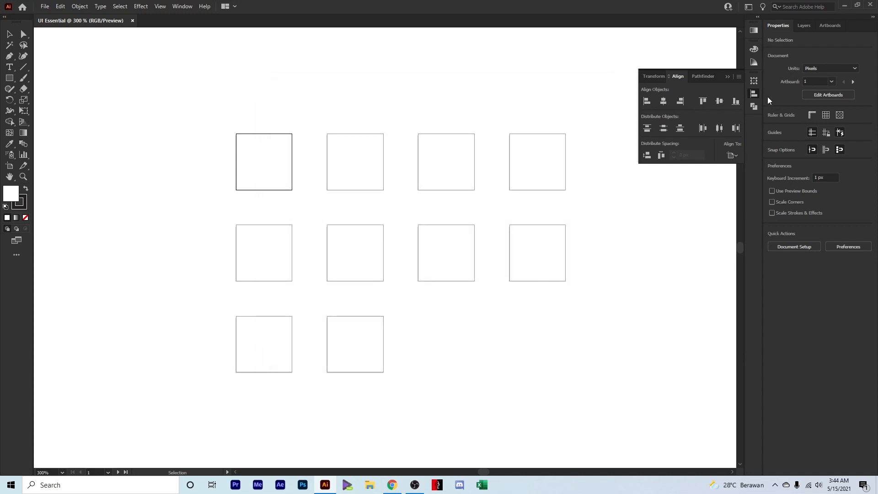
# Rename Artboard 1 to Profile in the artboard list
pyautogui.click(836, 25)
pyautogui.click(813, 39)
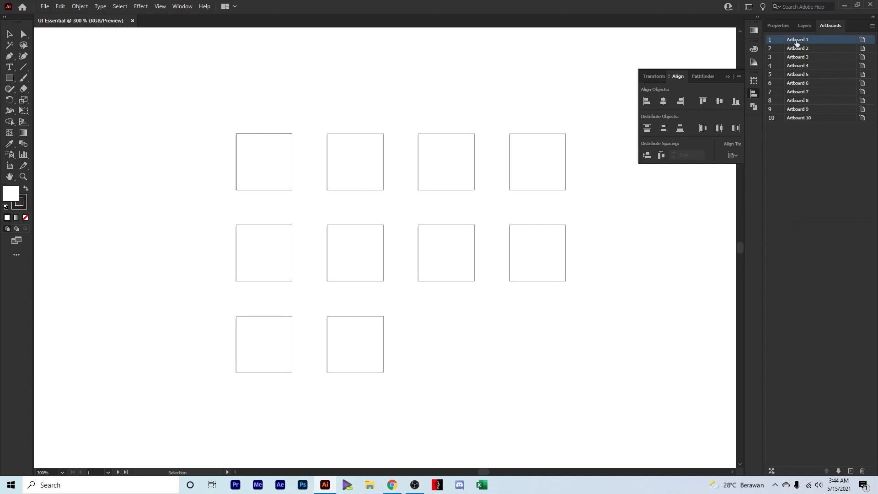
pyautogui.doubleClick(798, 40)
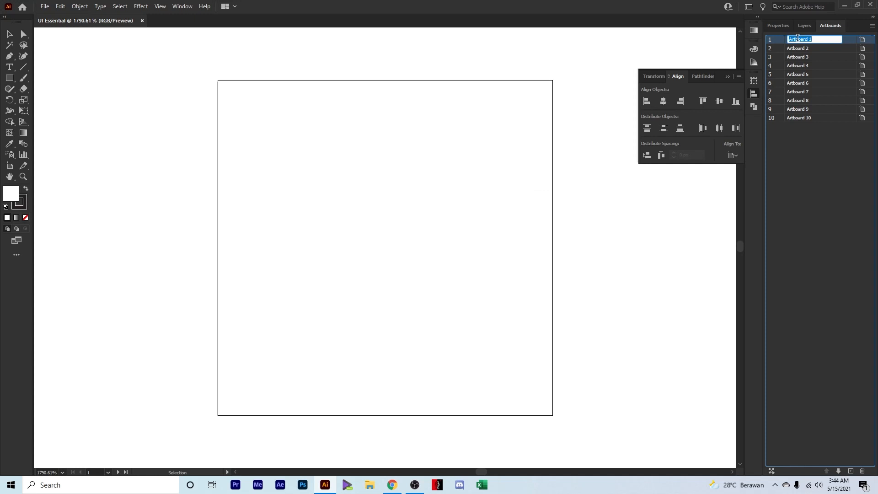
pyautogui.write('Profile')
pyautogui.press('Return')
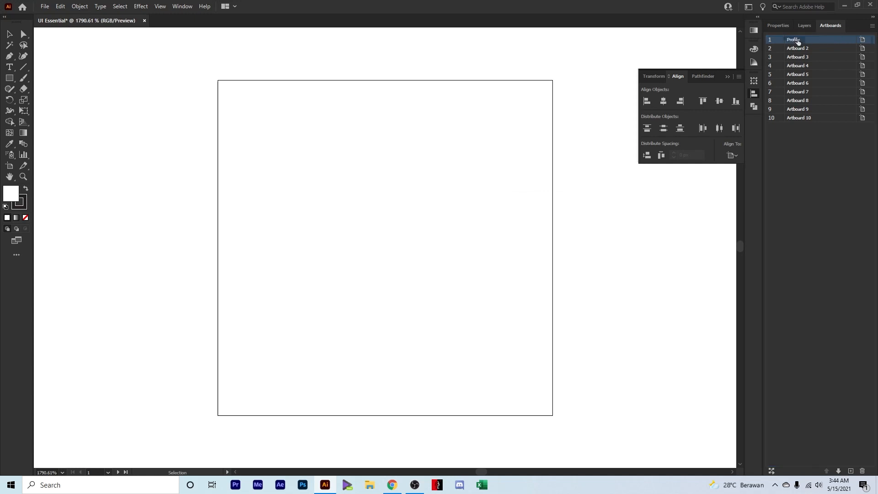
# Rename Artboard 2 to Notification
pyautogui.doubleClick(800, 47)
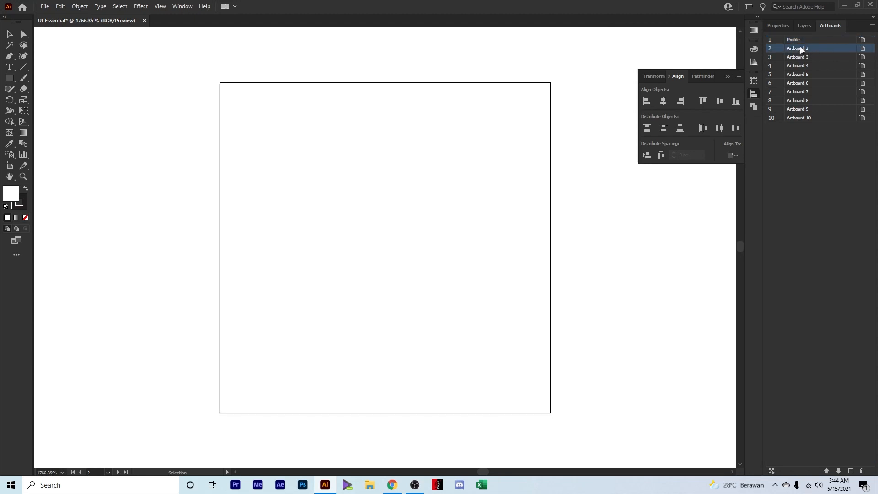
pyautogui.write('Nic')
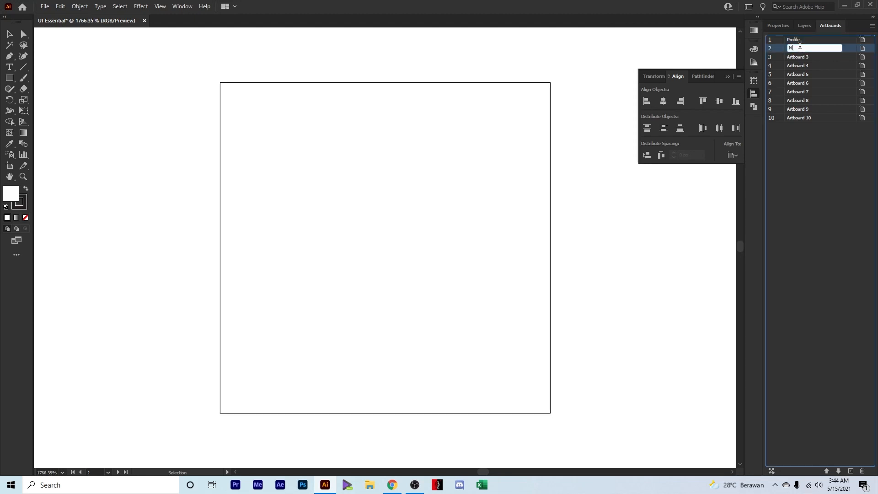
pyautogui.press('BackSpace')
pyautogui.press('BackSpace')
pyautogui.write('otification')
pyautogui.press('Return')
# Rename Artboard 3 to Eye and Artboard 4 to Chat
pyautogui.click(812, 58)
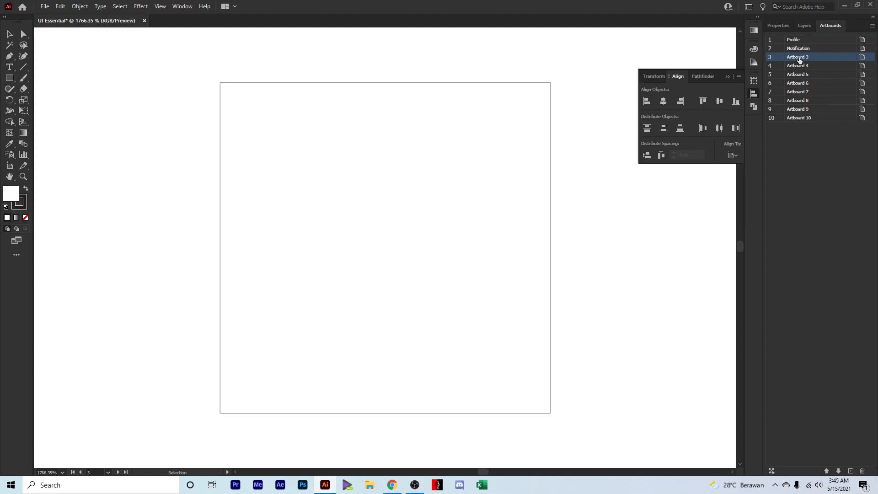
pyautogui.doubleClick(800, 56)
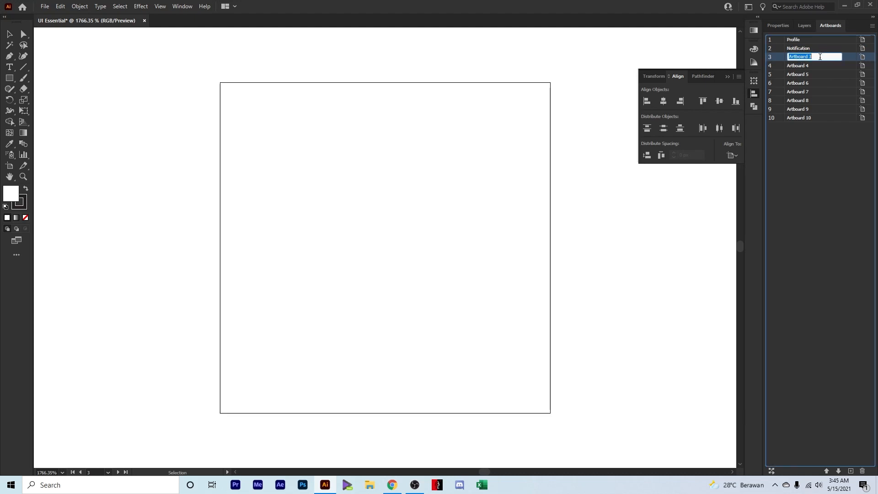
pyautogui.write('Eye')
pyautogui.press('Return')
pyautogui.click(814, 66)
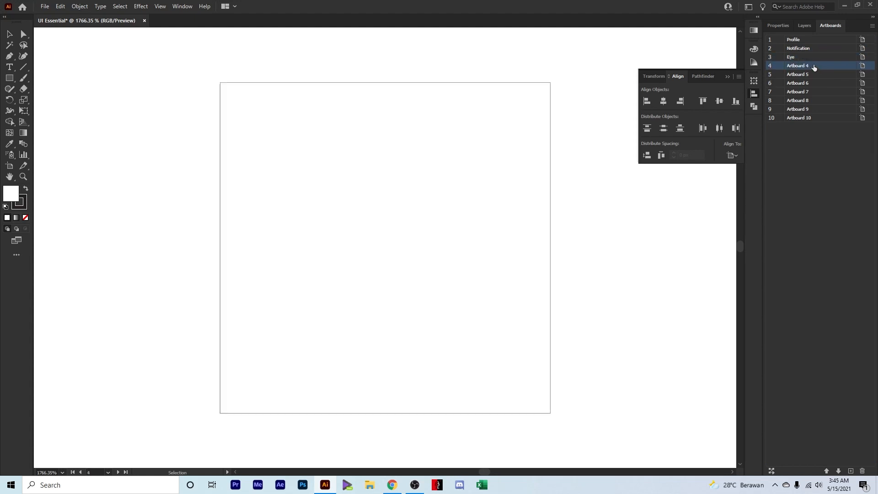
pyautogui.doubleClick(806, 65)
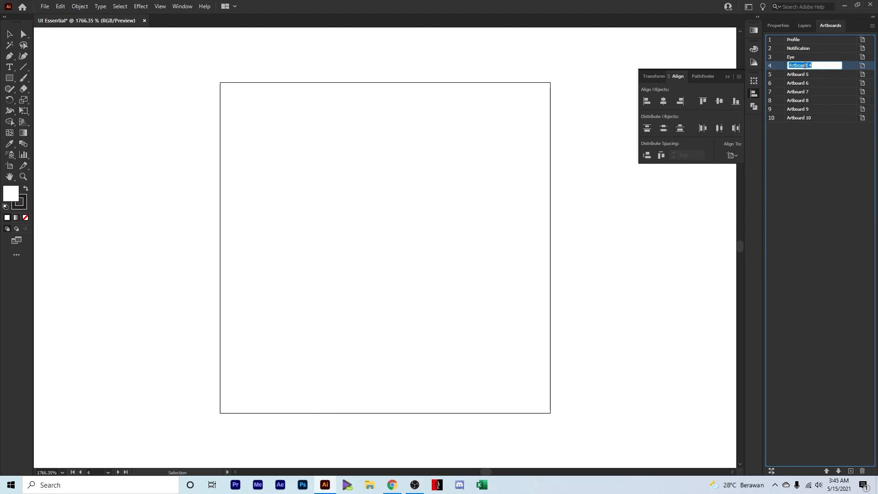
pyautogui.write('Chat')
pyautogui.press('Return')
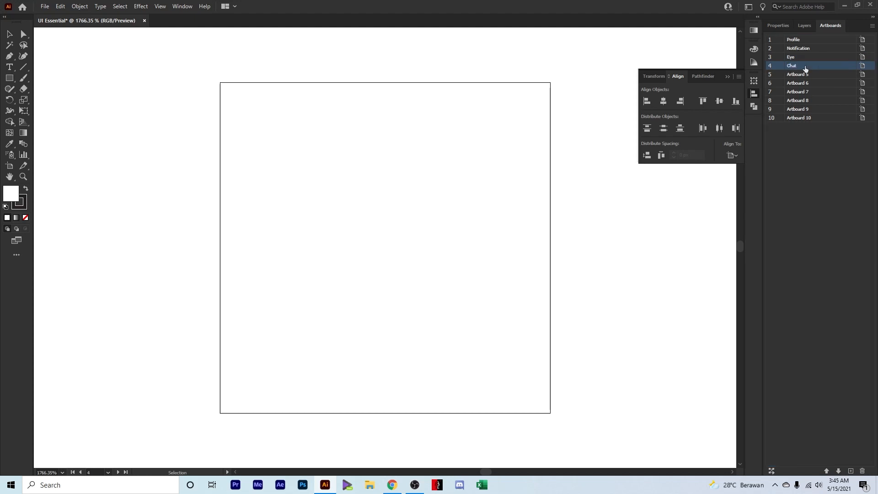
# Rename Artboard 5 to Setting and Artboard 6 to Searching
pyautogui.click(805, 76)
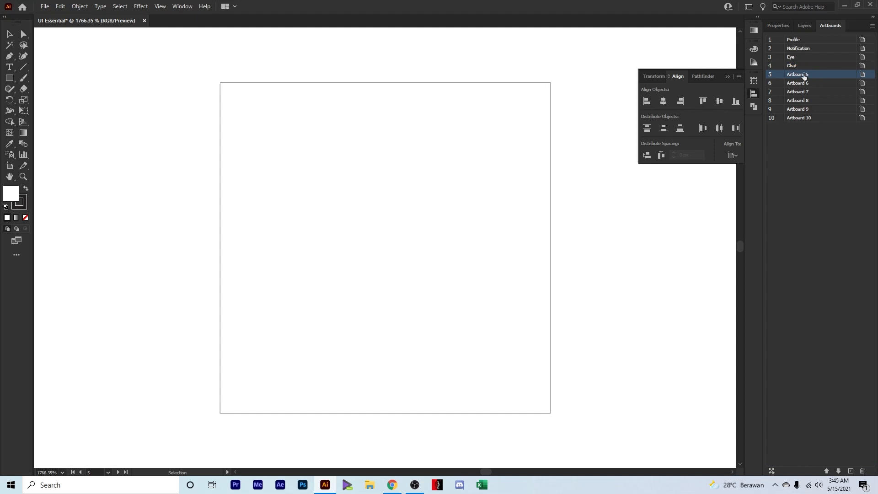
pyautogui.doubleClick(803, 73)
pyautogui.write('Setting')
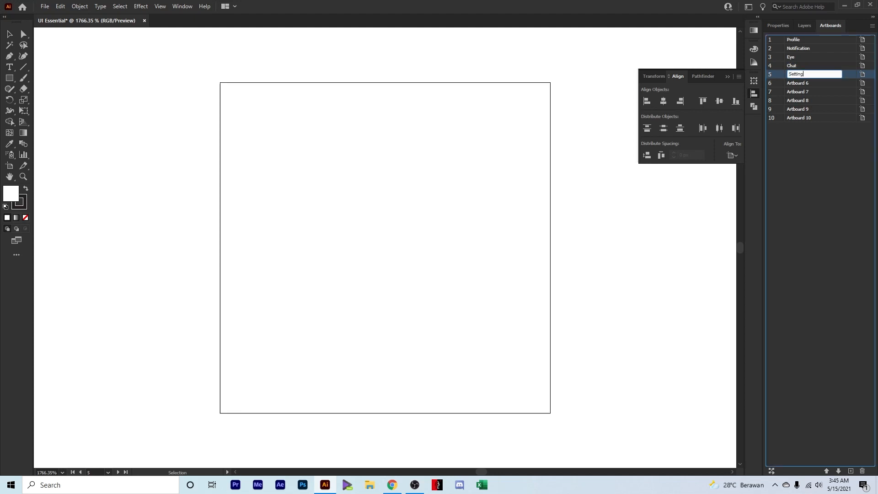
pyautogui.press('Return')
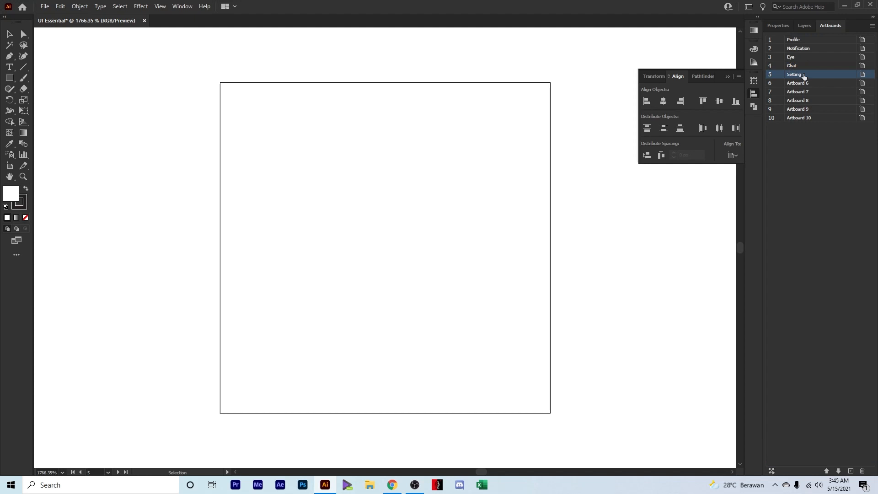
pyautogui.doubleClick(803, 82)
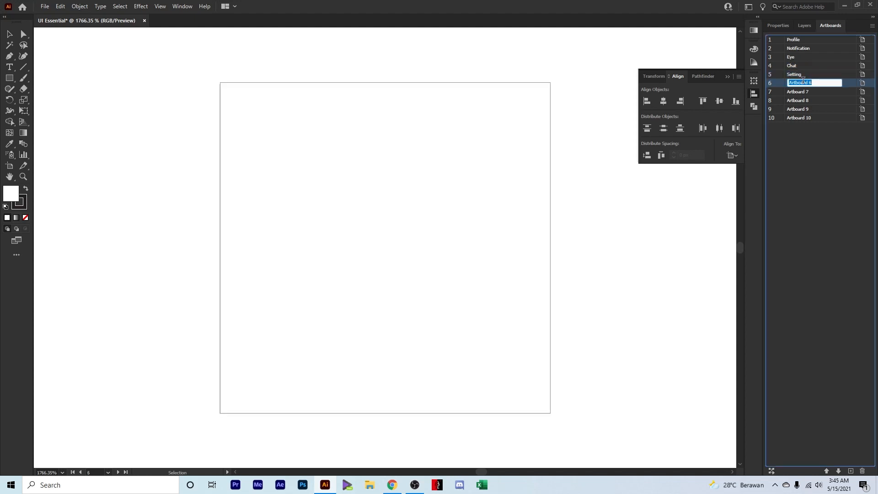
pyautogui.write('Searching')
pyautogui.press('Return')
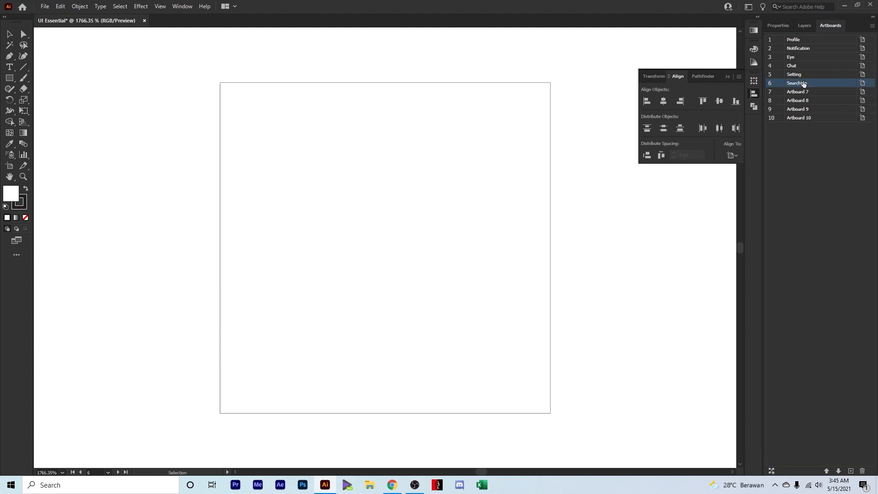
# Rename Artboard 7 to Arrow and Artboard 8 to Download
pyautogui.doubleClick(805, 92)
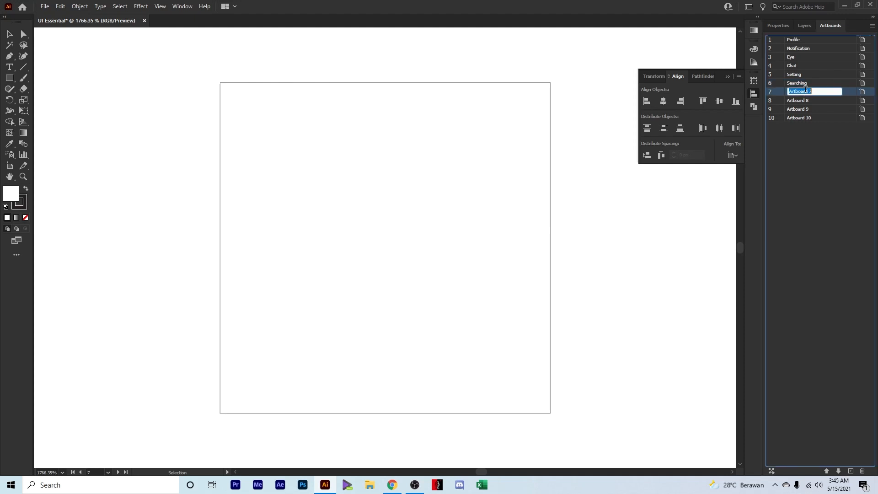
pyautogui.write('Arrow')
pyautogui.press('Return')
pyautogui.click(809, 101)
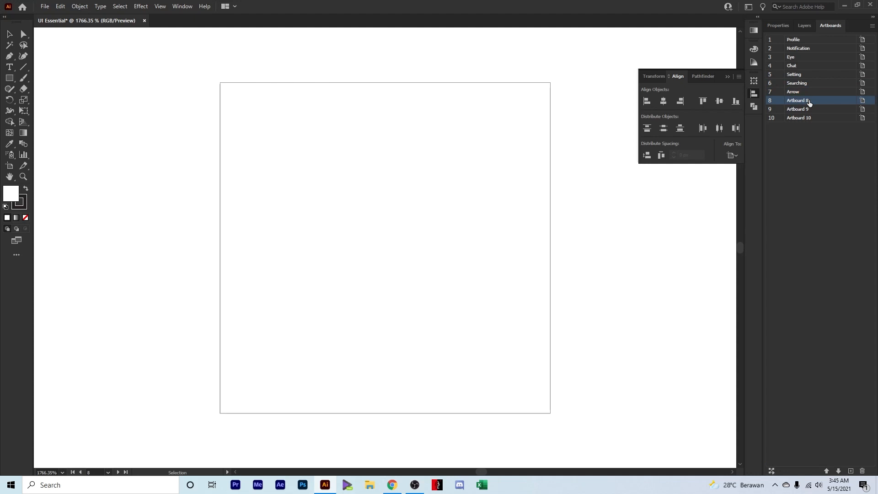
pyautogui.doubleClick(804, 101)
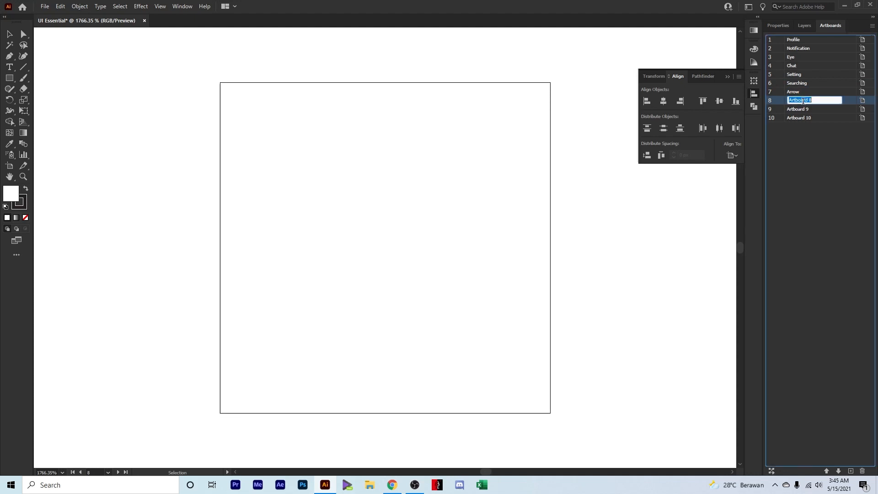
pyautogui.write('Download')
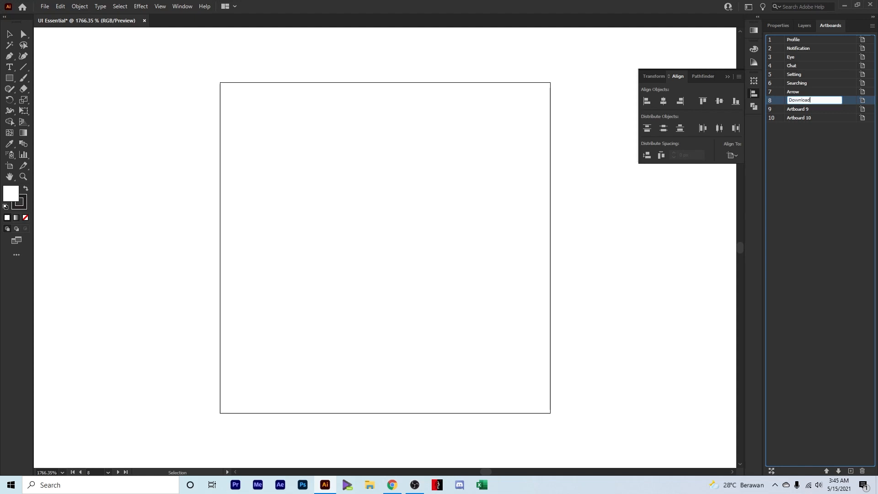
pyautogui.press('Return')
# Rename Artboard 9 to Home and Artboard 10 to Menu
pyautogui.click(814, 110)
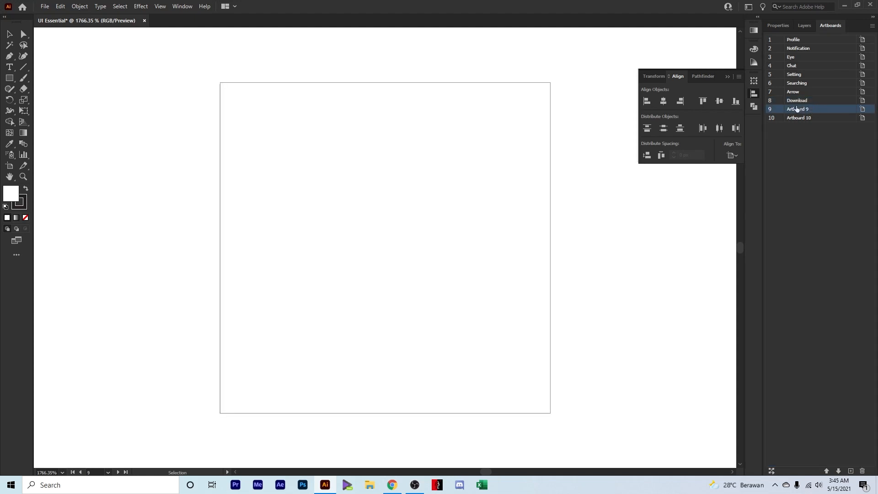
pyautogui.doubleClick(796, 108)
pyautogui.write('Home')
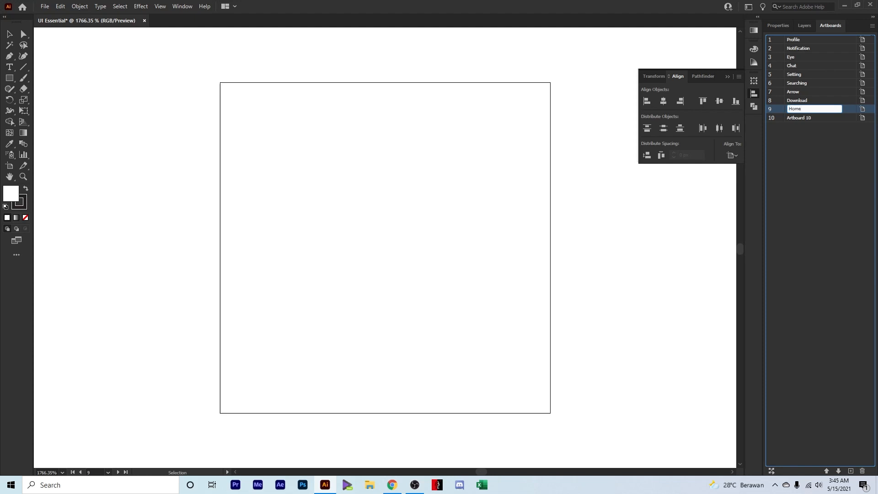
pyautogui.press('Return')
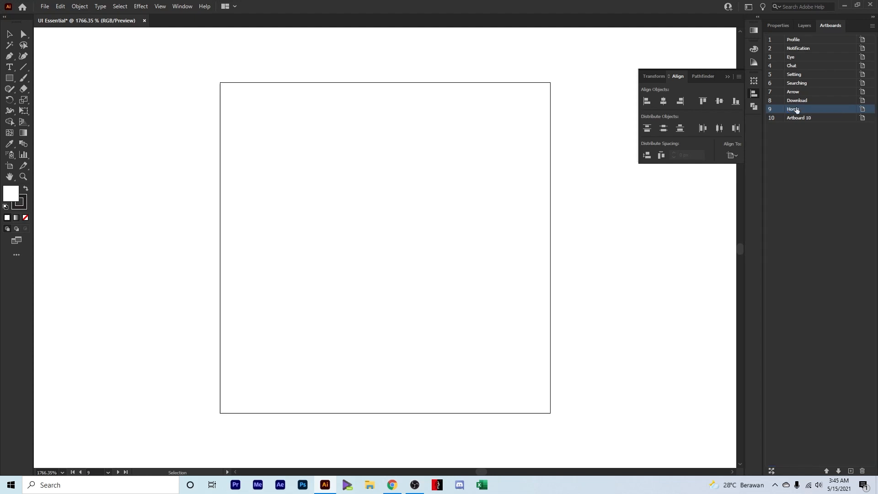
pyautogui.doubleClick(797, 117)
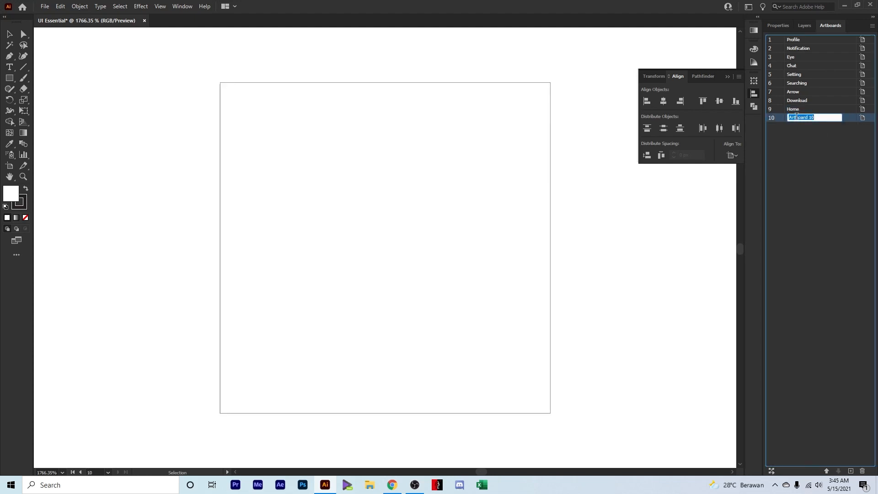
pyautogui.write('Menu')
pyautogui.press('Return')
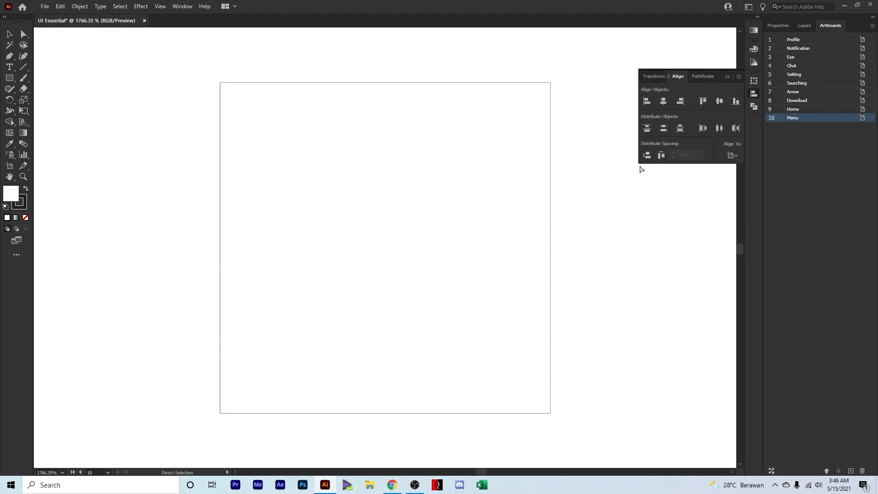
pyautogui.hscroll(1, 576, 186)
pyautogui.scroll(-2, 547, 190)
pyautogui.scroll(-3, 510, 194)
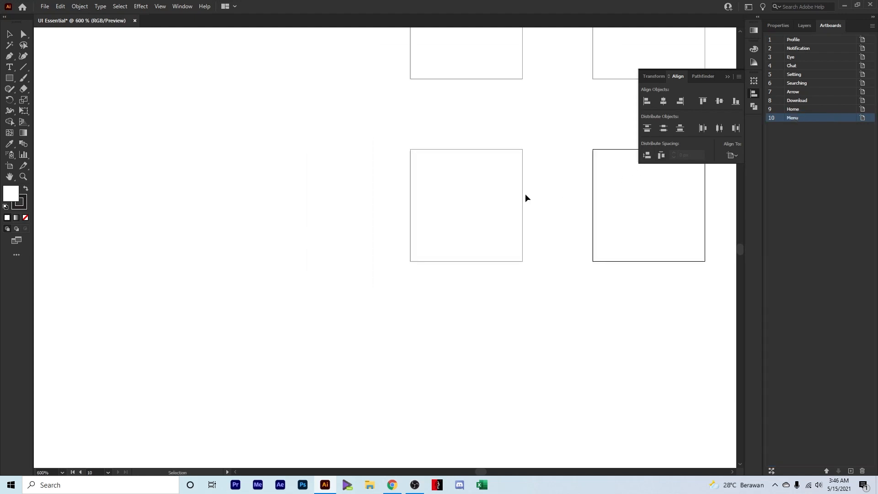
pyautogui.scroll(1, 325, 231)
pyautogui.hscroll(1, 324, 232)
pyautogui.scroll(-2, 387, 198)
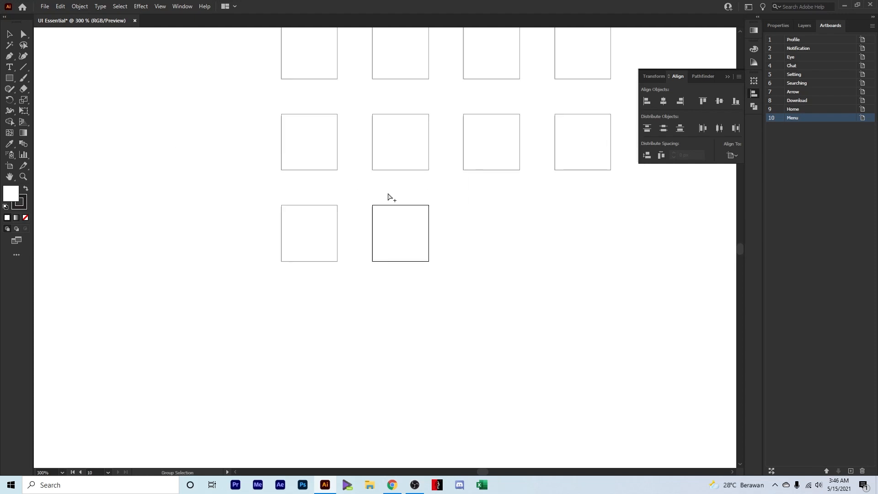
# Set the fill to None and show the document grid over the artboards
pyautogui.moveTo(387, 195); pyautogui.dragTo(379, 260)
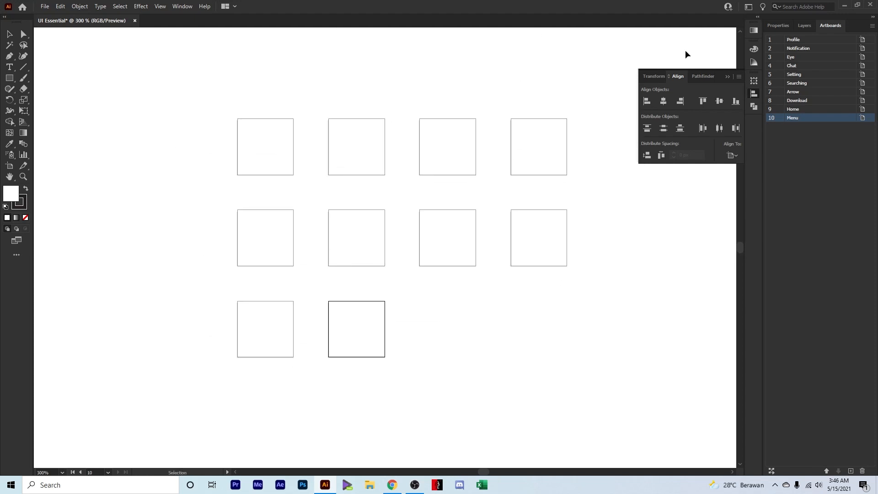
pyautogui.click(779, 25)
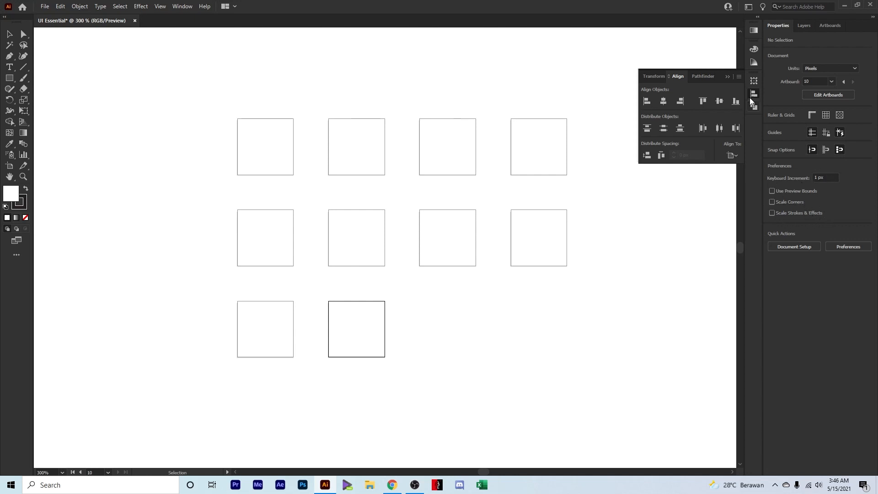
pyautogui.scroll(1, 579, 125)
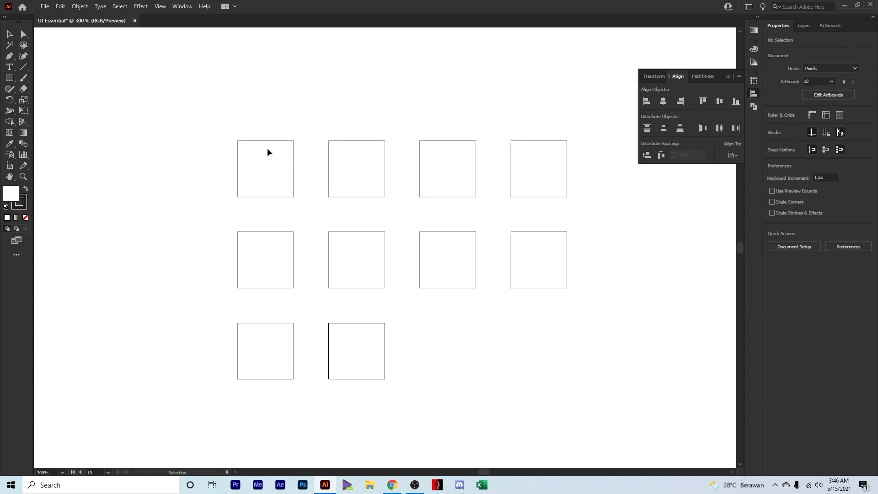
pyautogui.scroll(3, 263, 153)
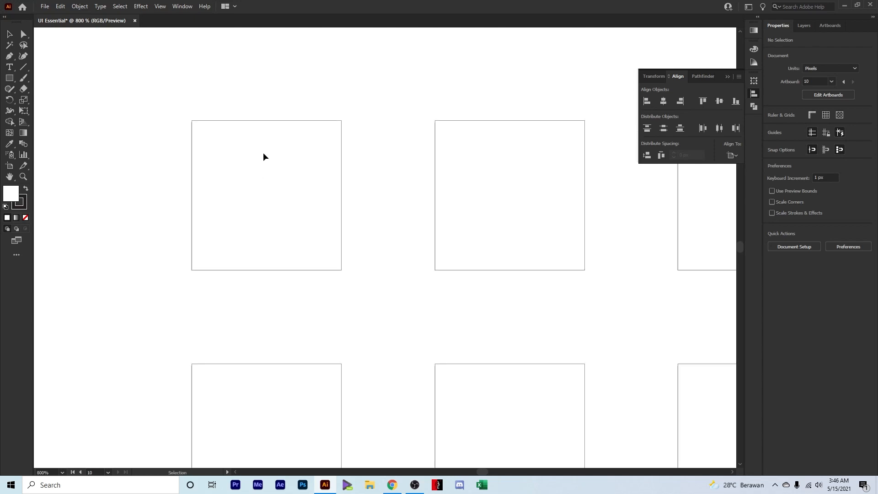
pyautogui.moveTo(261, 157); pyautogui.dragTo(294, 196)
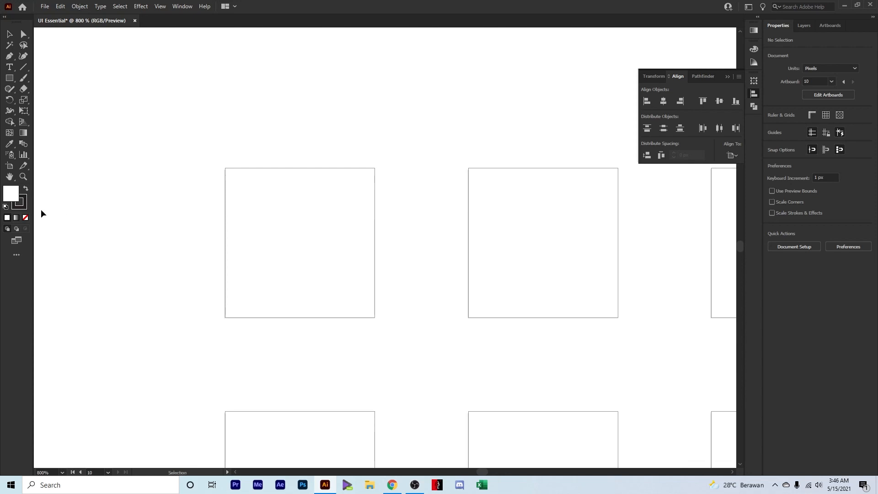
pyautogui.click(26, 218)
pyautogui.click(158, 8)
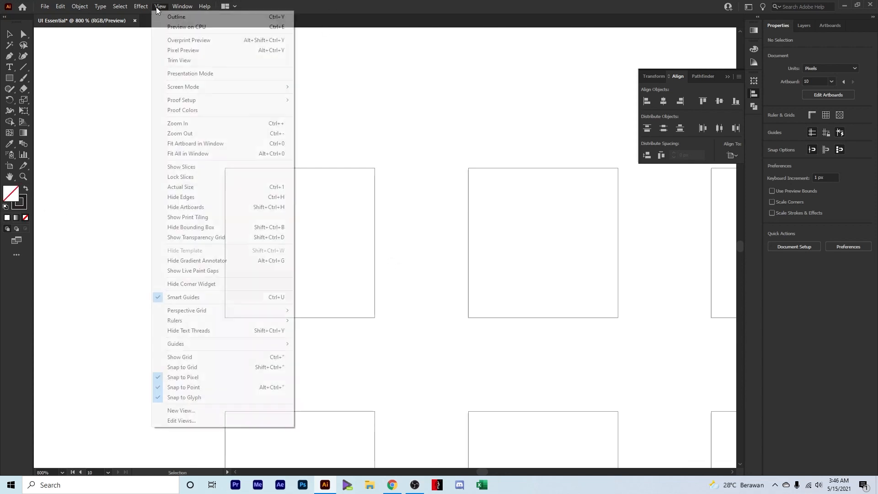
pyautogui.click(194, 357)
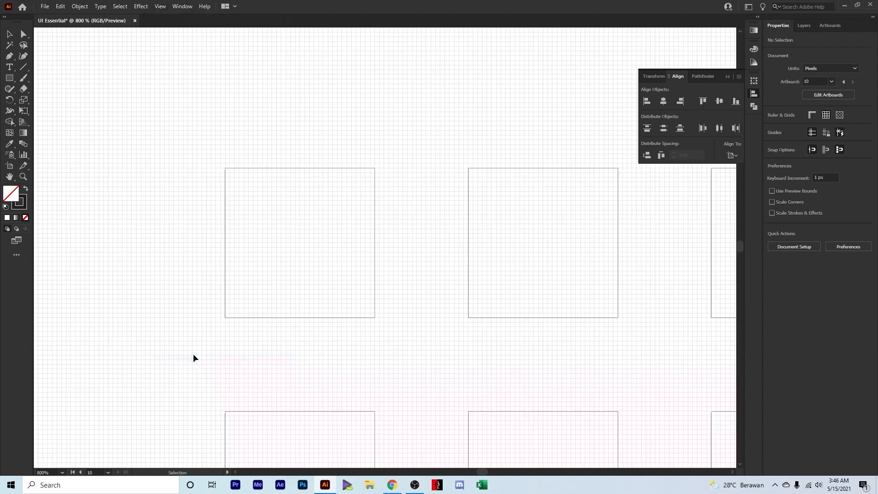
# Create a 26 x 26 px rectangle on the first artboard with the Rectangle tool
pyautogui.scroll(3, 262, 225)
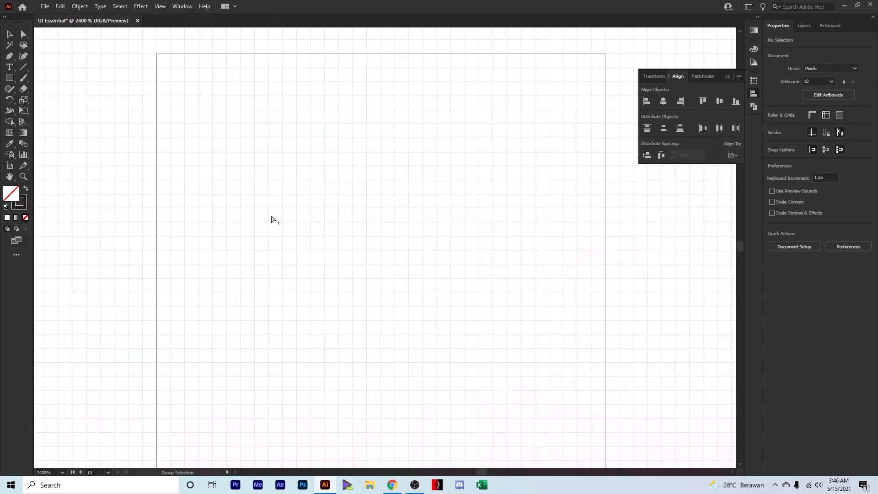
pyautogui.scroll(-1, 271, 219)
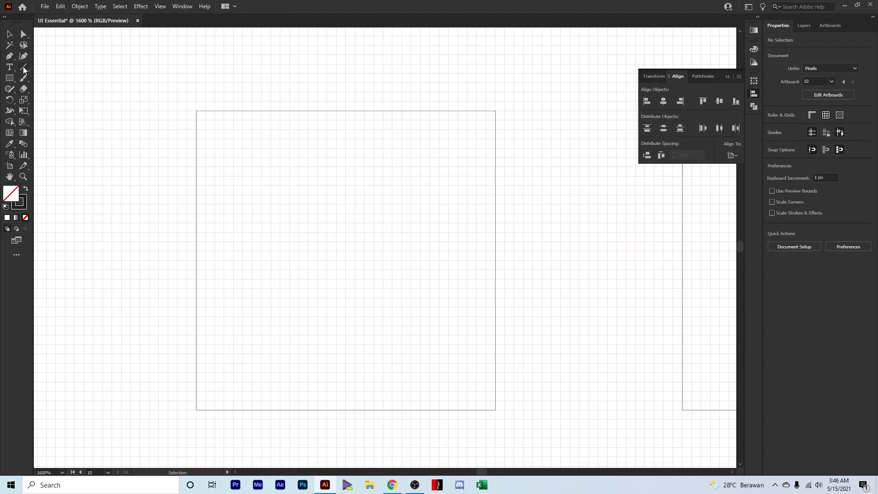
pyautogui.rightClick(9, 78)
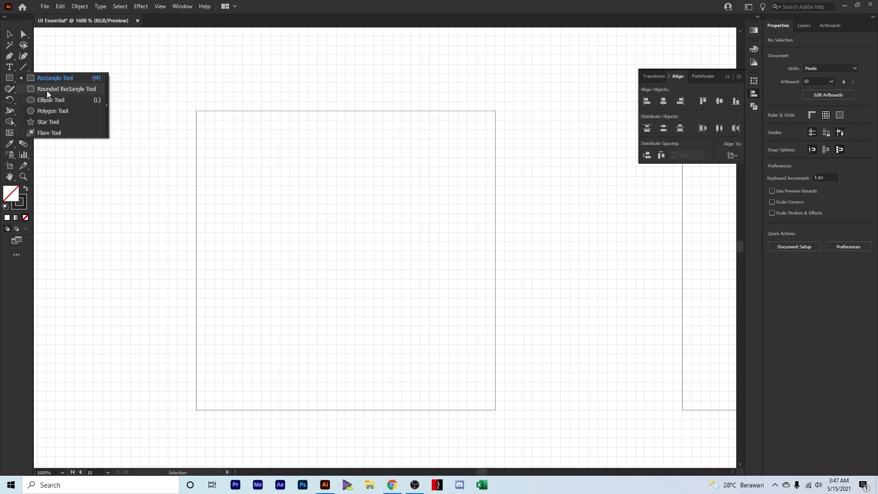
pyautogui.click(54, 78)
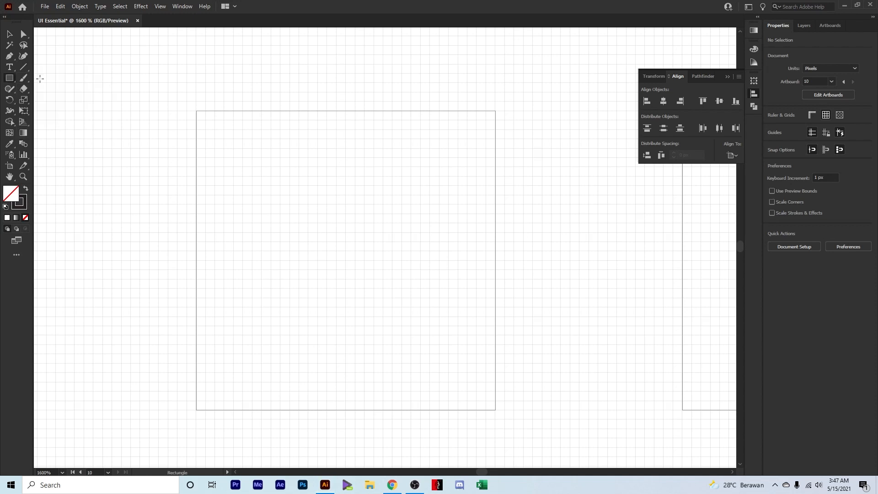
pyautogui.click(345, 260)
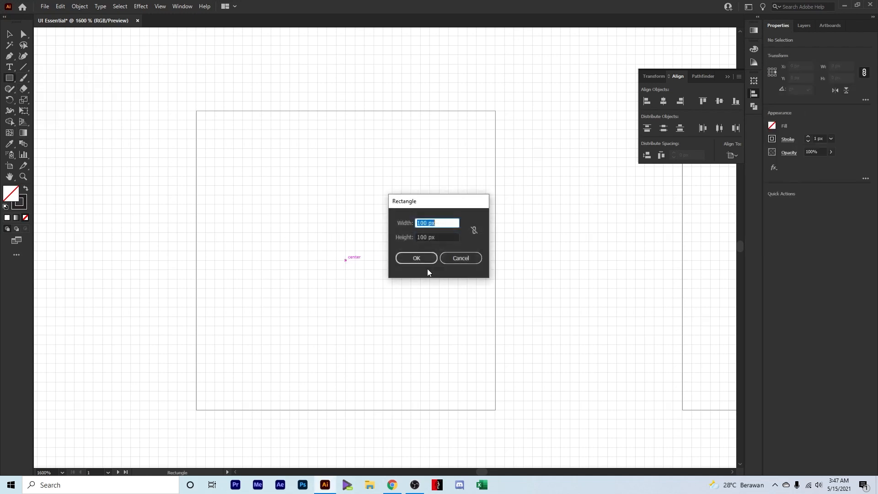
pyautogui.write('26')
pyautogui.press('Tab')
pyautogui.write('26')
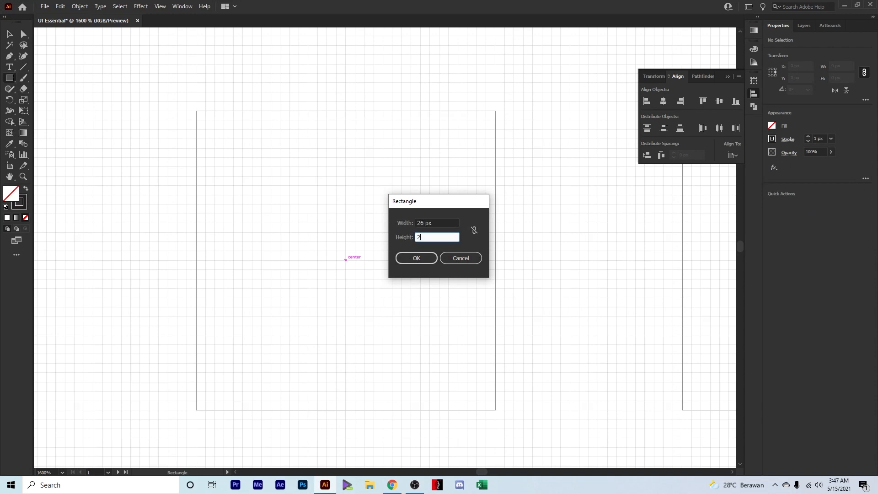
pyautogui.click(416, 258)
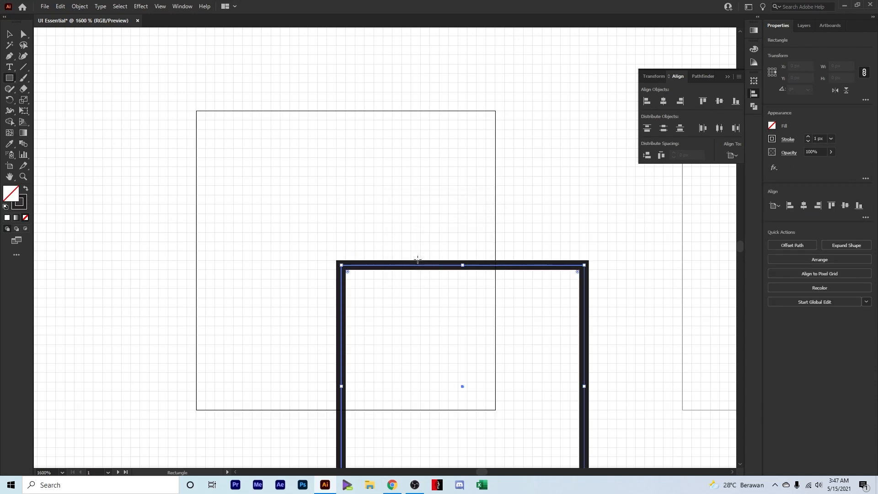
# Centre the square horizontally and vertically on the artboard, set its stroke weight to 2 px, and deselect it
pyautogui.click(663, 101)
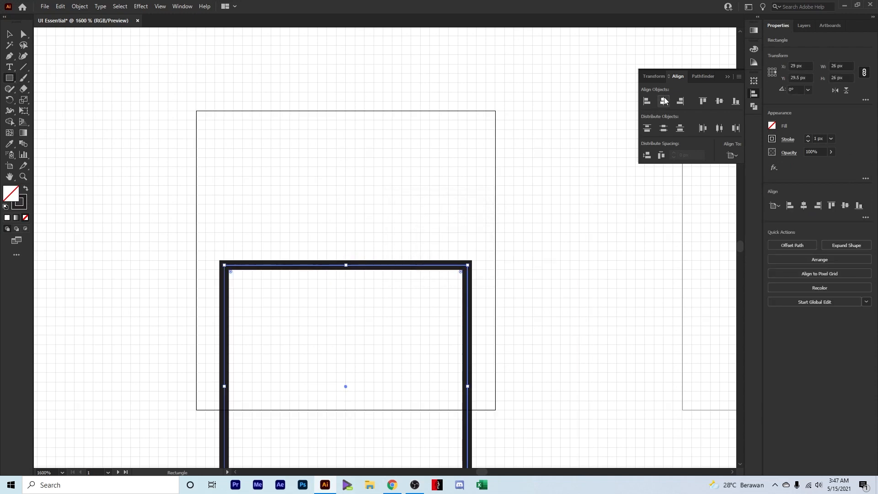
pyautogui.click(719, 101)
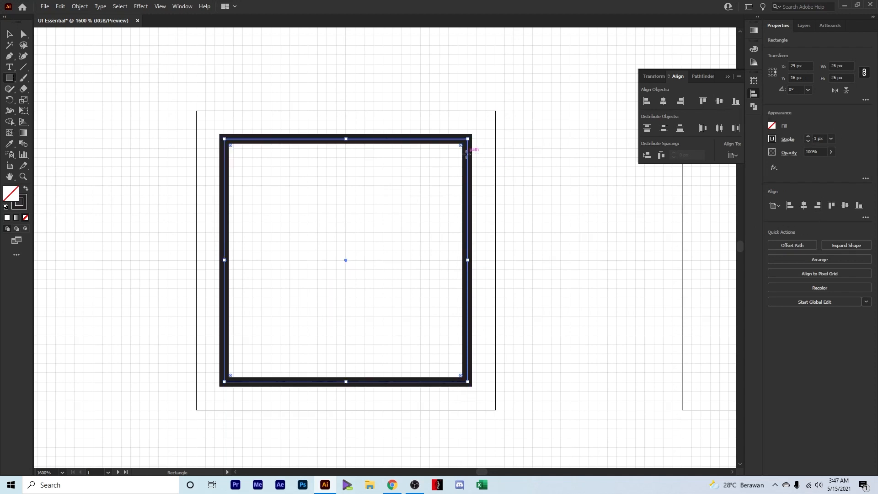
pyautogui.click(808, 136)
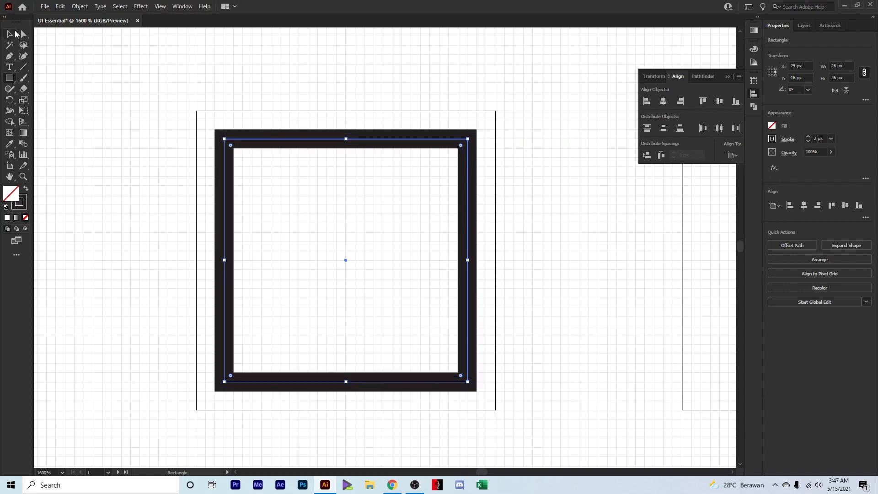
pyautogui.click(9, 35)
pyautogui.click(318, 174)
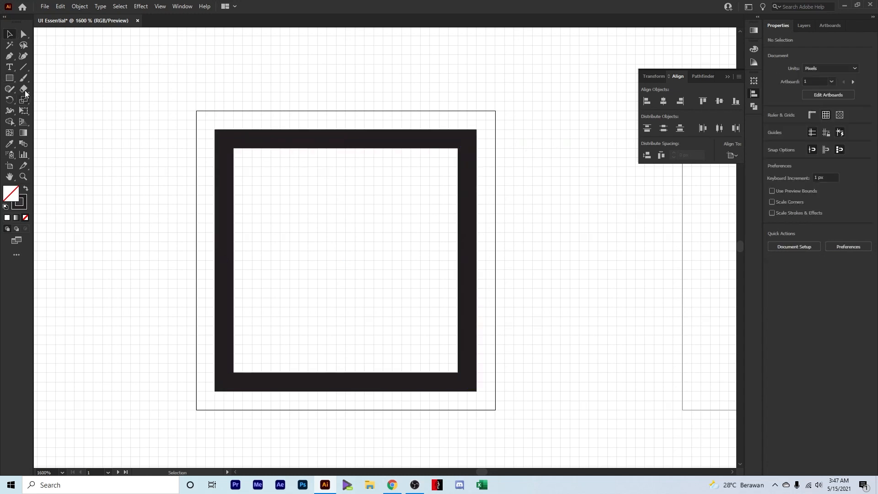
# Create a second rectangle on the first artboard, 18 px wide and 26 px high
pyautogui.click(9, 78)
pyautogui.click(312, 215)
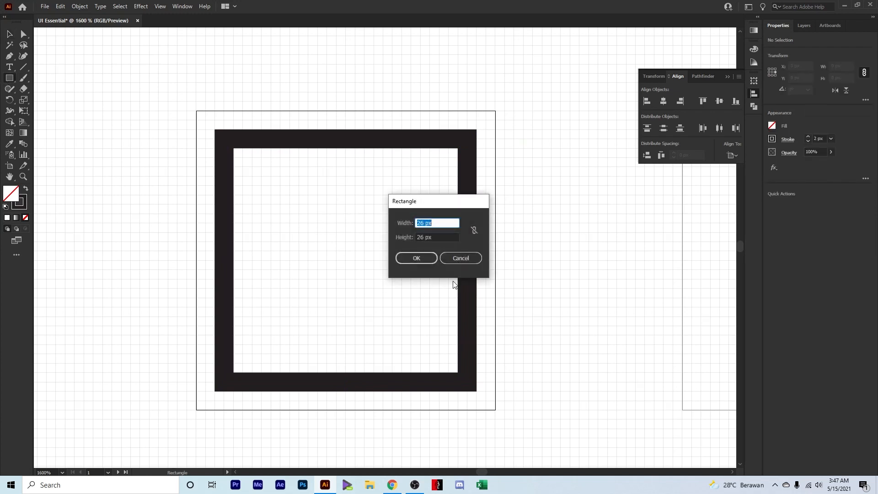
pyautogui.click(423, 223)
pyautogui.moveTo(430, 223); pyautogui.dragTo(409, 224)
pyautogui.write('18')
pyautogui.click(416, 258)
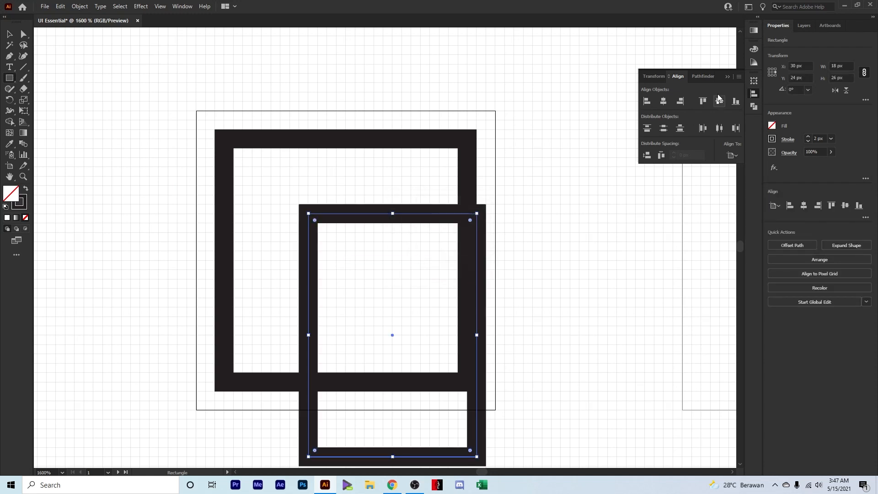
# Centre the narrow rectangle horizontally and vertically on the artboard
pyautogui.click(664, 102)
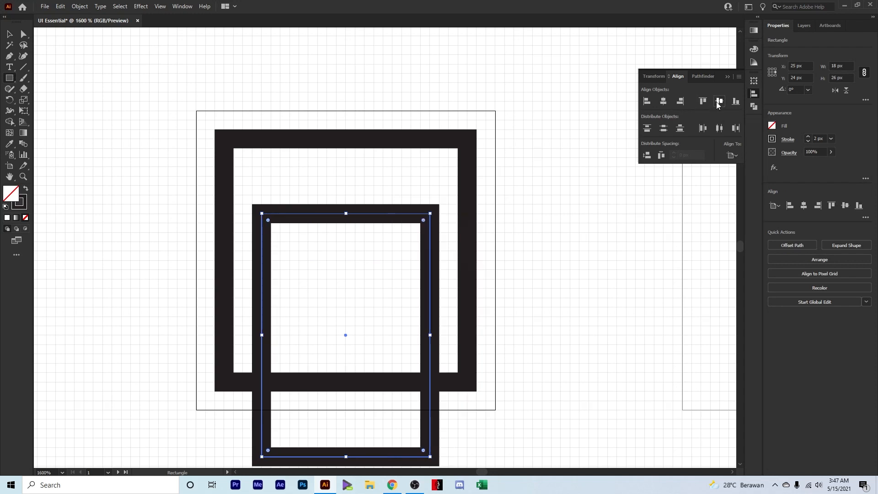
pyautogui.click(719, 102)
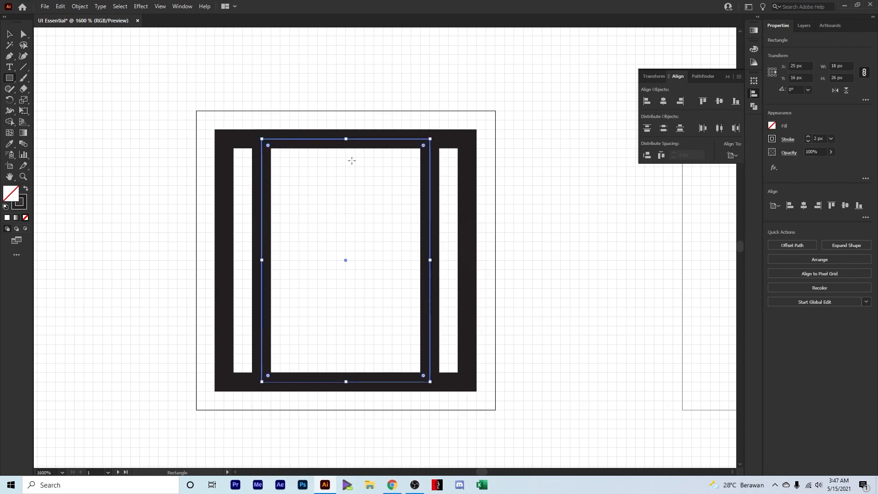
pyautogui.click(732, 156)
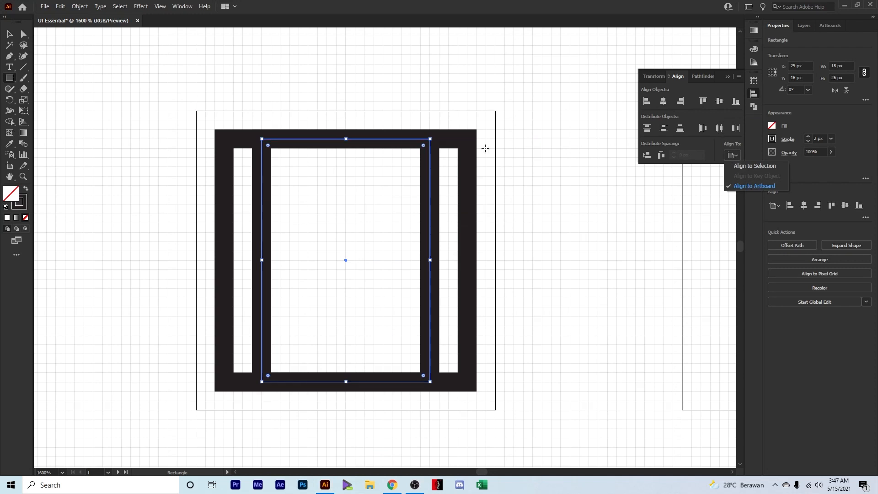
pyautogui.click(11, 36)
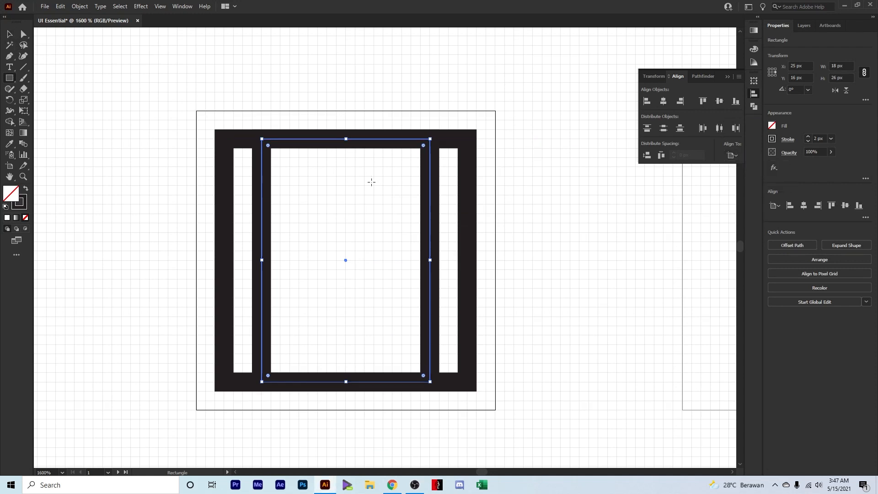
# Duplicate the 18 x 26 px rectangle in place, rotate the copy 90° about its centre, and deselect it
pyautogui.press('v')
pyautogui.press('a')
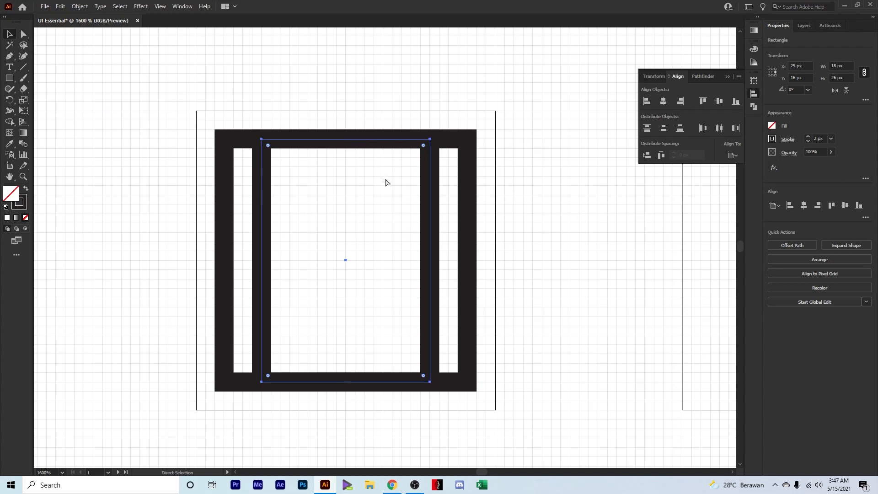
pyautogui.press('v')
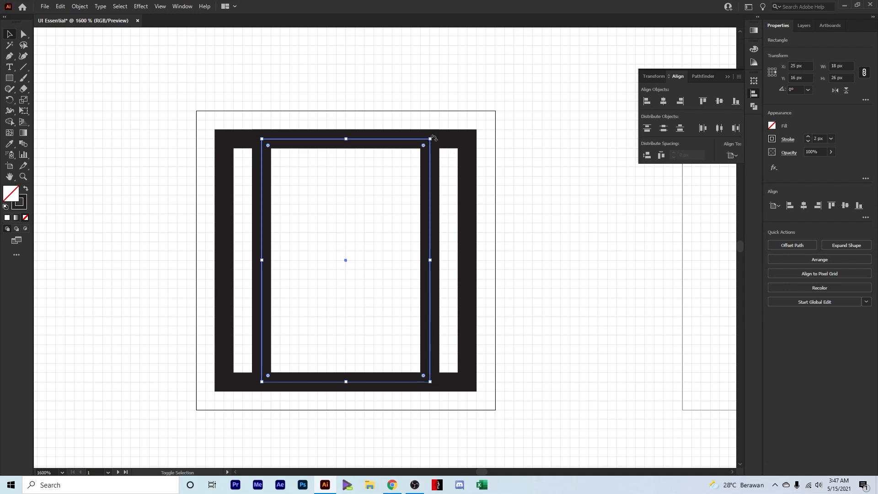
pyautogui.moveTo(434, 138); pyautogui.dragTo(491, 320)
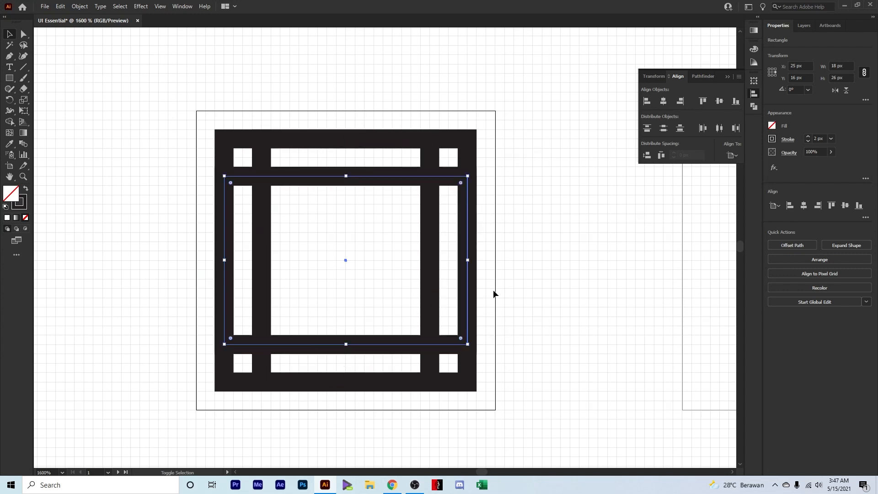
pyautogui.click(367, 229)
# Draw a 26 px vertical line through the artboard's centre, spanning the square's height, and deselect it
pyautogui.click(23, 67)
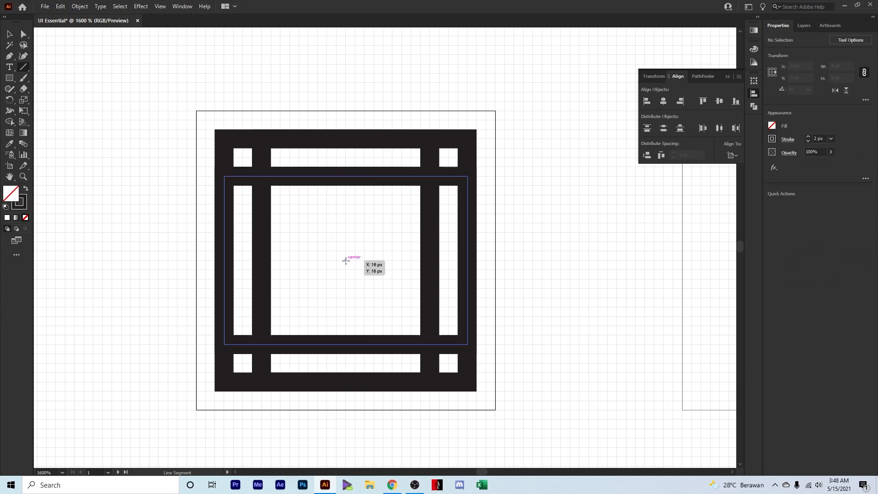
pyautogui.moveTo(345, 260); pyautogui.dragTo(354, 139)
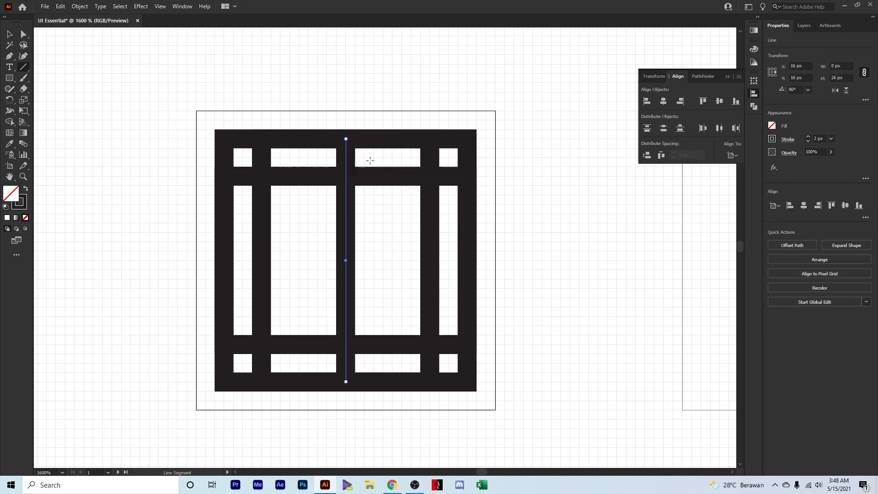
pyautogui.press('v')
pyautogui.click(388, 209)
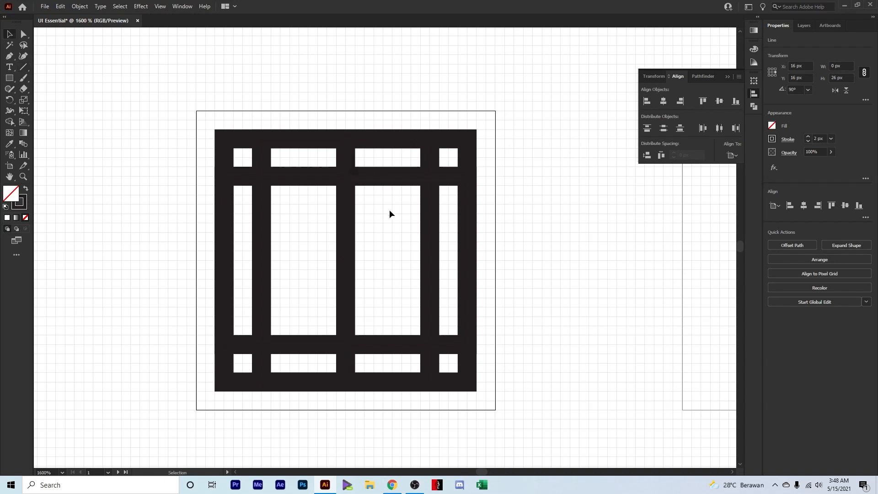
# Duplicate the vertical centre line in place and rotate the copy 90° to form a horizontal centre line
pyautogui.click(346, 197)
pyautogui.press('a')
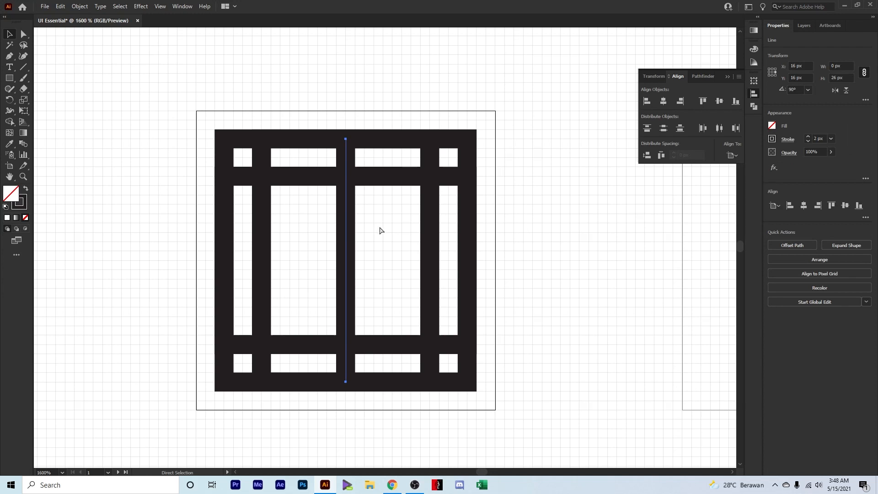
pyautogui.hotkey('ctrl', 'f')
pyautogui.moveTo(351, 136); pyautogui.dragTo(446, 255)
pyautogui.click(383, 305)
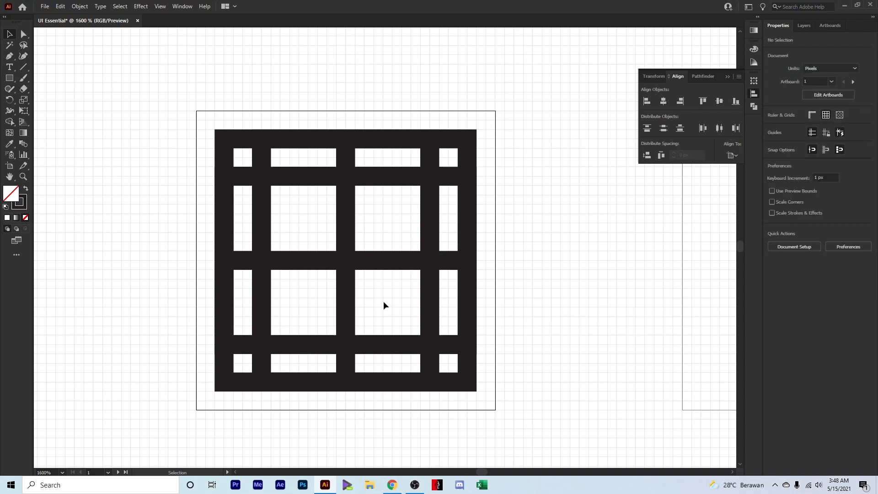
# Select all the rectangles and centre lines on the first artboard and convert them into guides
pyautogui.moveTo(200, 116); pyautogui.dragTo(487, 402)
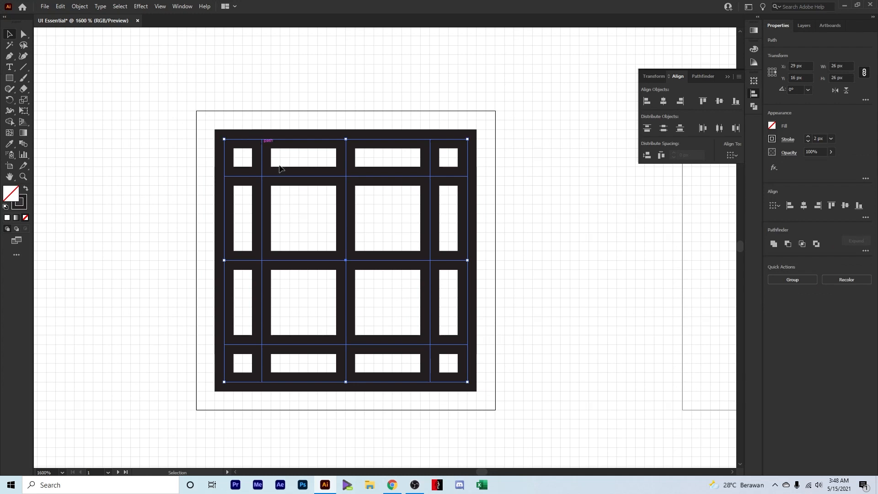
pyautogui.rightClick(344, 214)
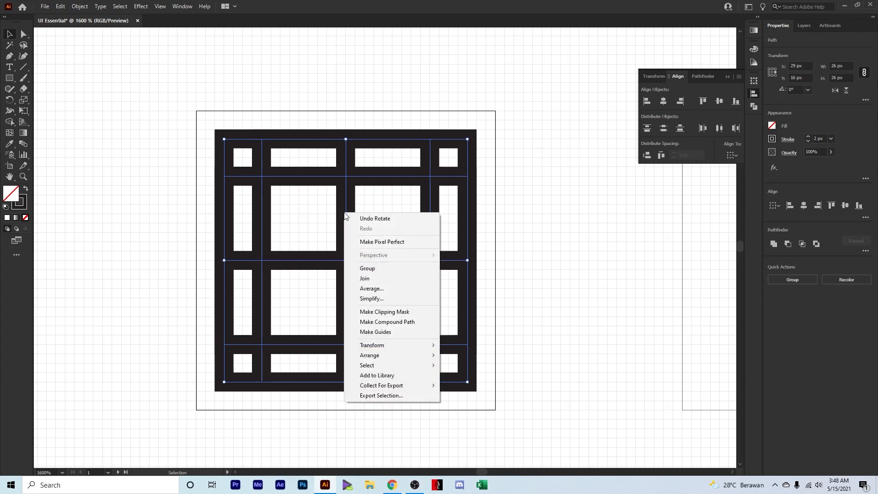
pyautogui.click(384, 333)
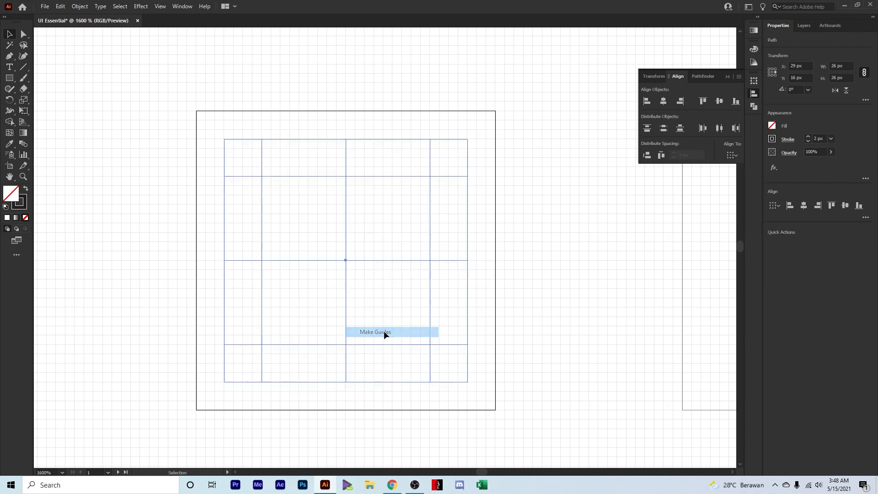
# Group all the guides on the first artboard and deselect them
pyautogui.click(359, 208)
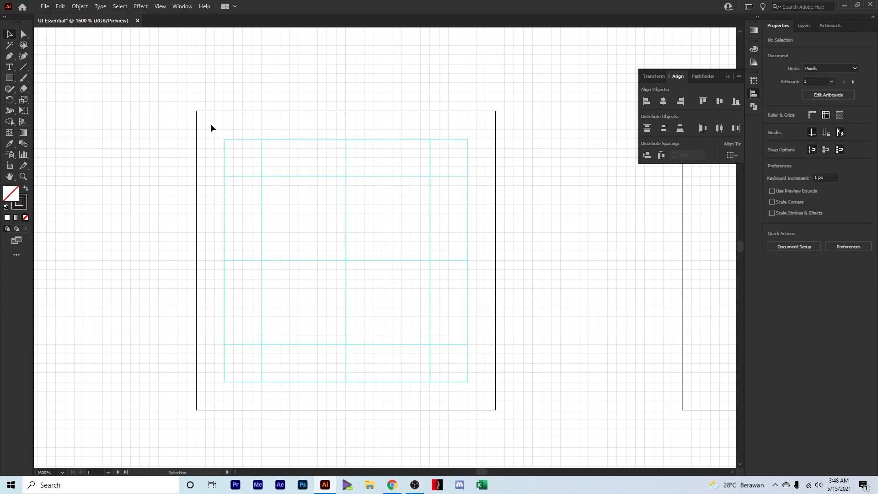
pyautogui.moveTo(211, 125); pyautogui.dragTo(484, 387)
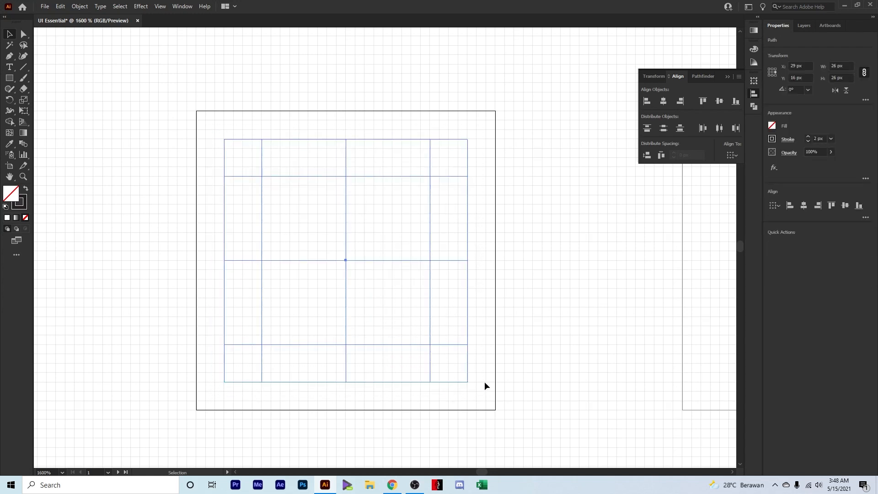
pyautogui.hotkey('ctrl', 'g')
pyautogui.click(376, 220)
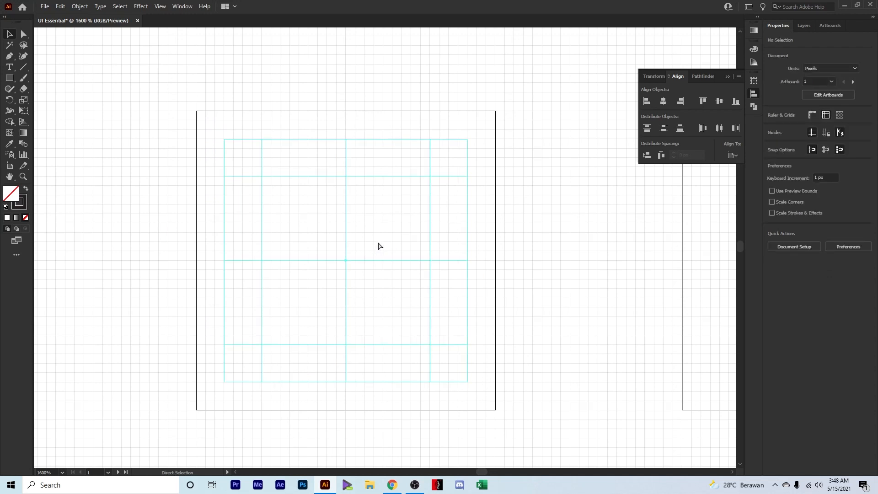
# Select the guide group on the first artboard and cut it
pyautogui.scroll(-4, 378, 243)
pyautogui.moveTo(490, 300); pyautogui.dragTo(321, 188)
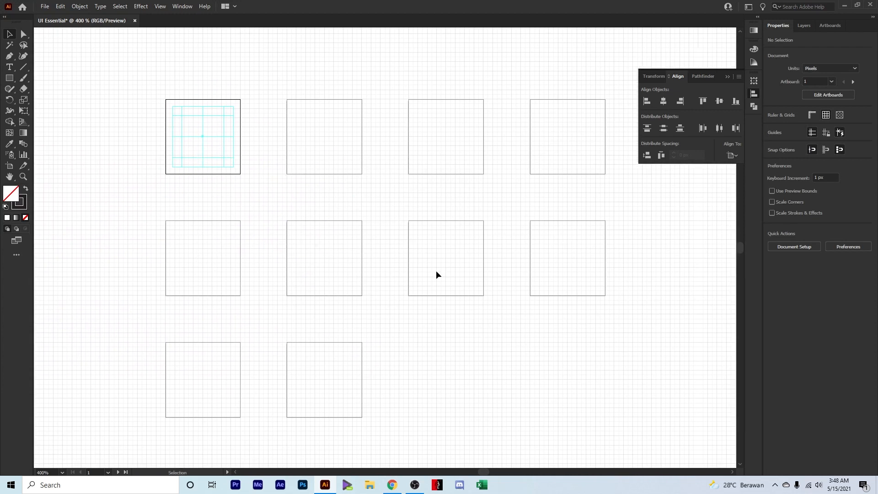
pyautogui.scroll(2, 145, 89)
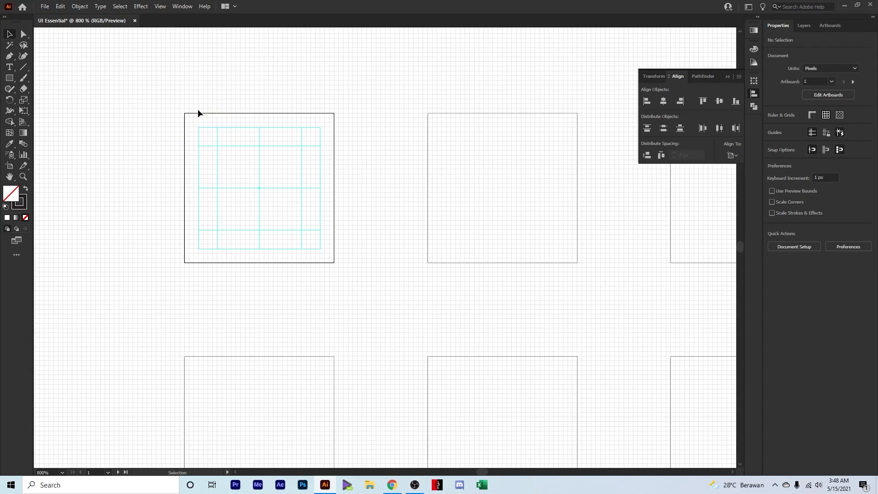
pyautogui.scroll(1, 226, 147)
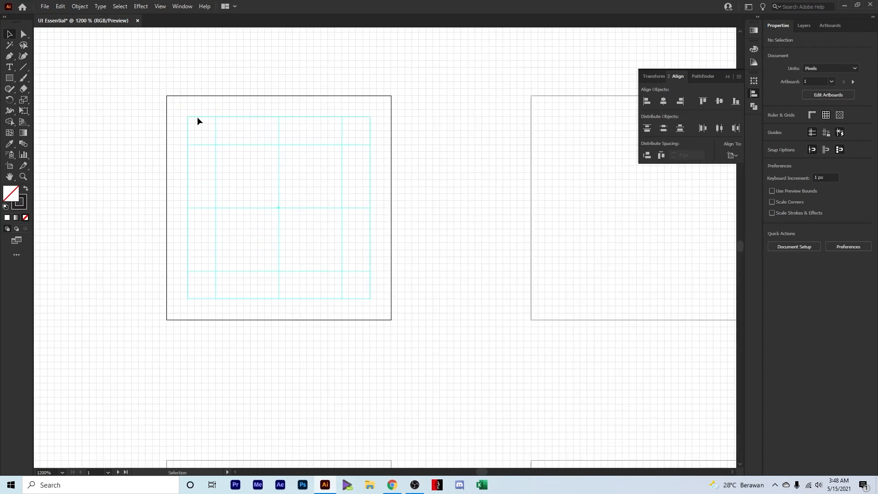
pyautogui.moveTo(176, 109); pyautogui.dragTo(385, 306)
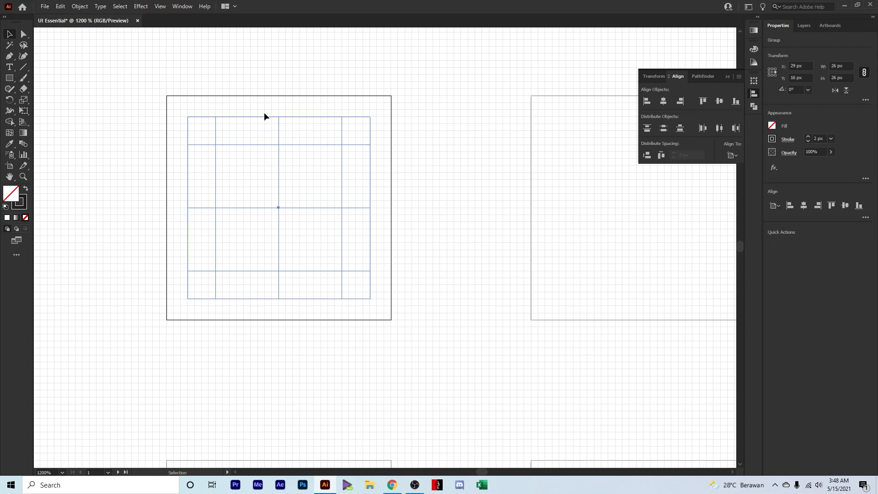
pyautogui.click(81, 7)
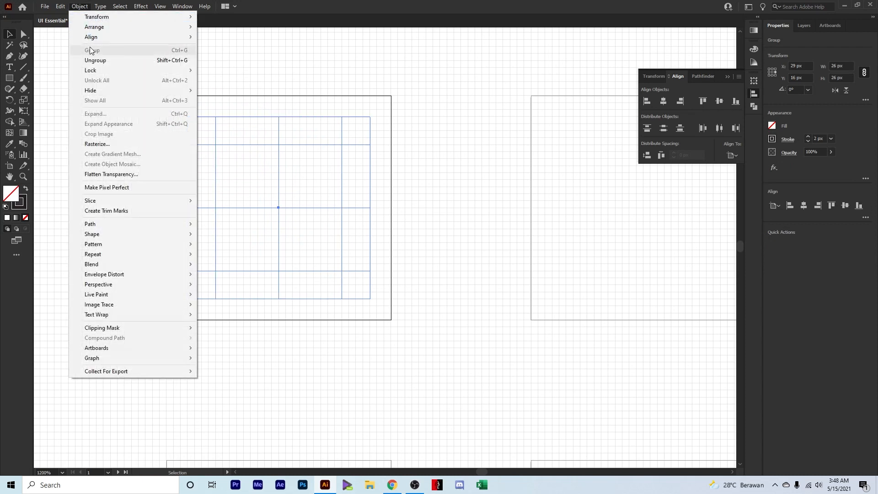
pyautogui.moveTo(60, 7)
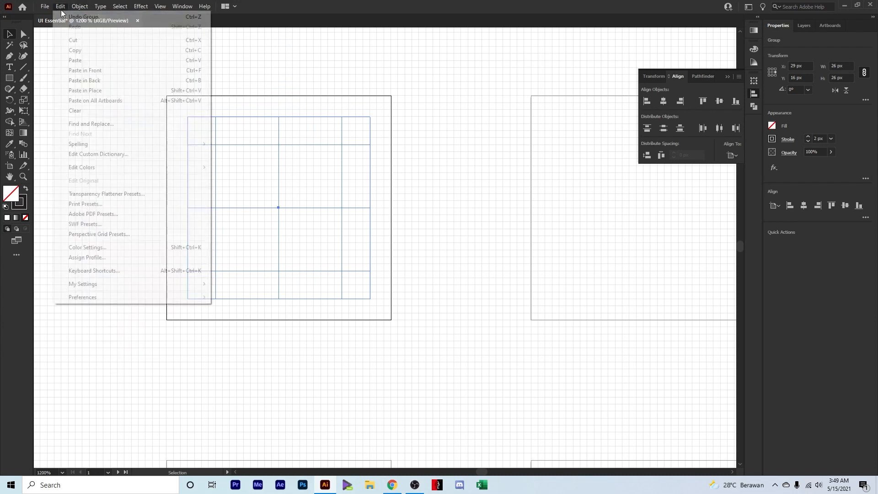
pyautogui.click(94, 40)
# Paste the cut guide group on all ten artboards and deselect it
pyautogui.click(60, 7)
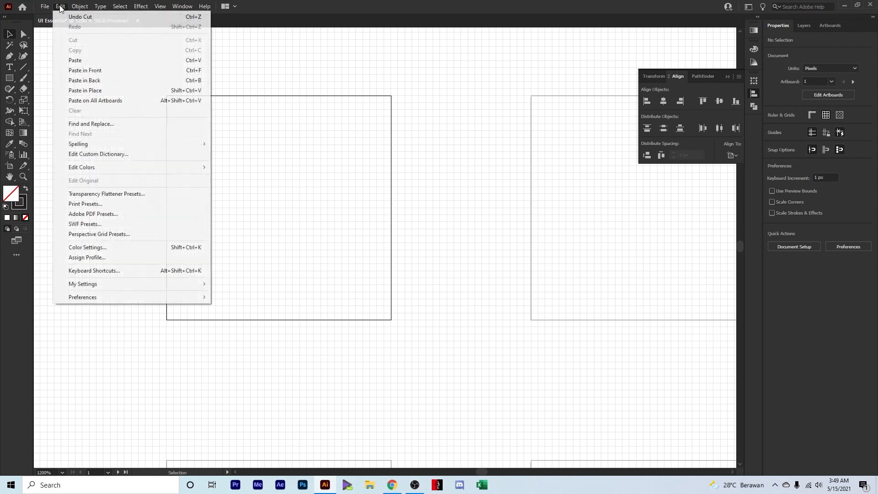
pyautogui.click(91, 100)
pyautogui.hotkey('ctrl', '-')
pyautogui.hotkey('ctrl', '-')
pyautogui.hotkey('ctrl', '-')
pyautogui.hotkey('ctrl', '-')
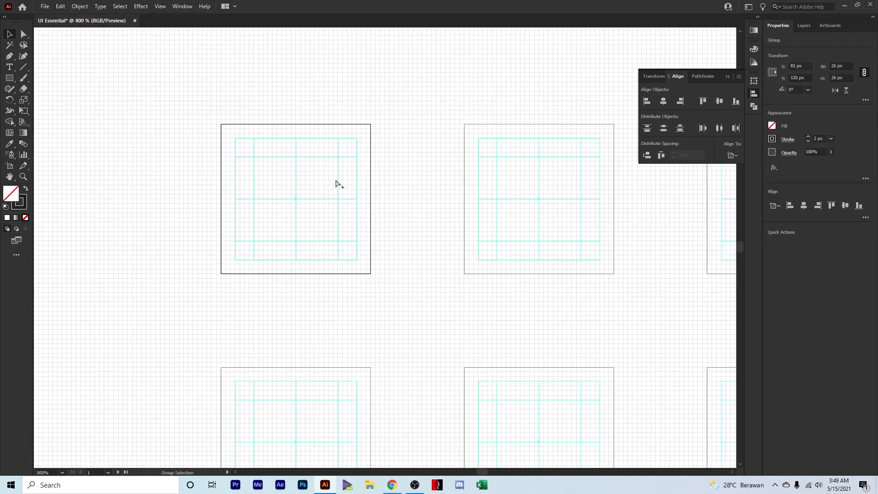
pyautogui.click(509, 401)
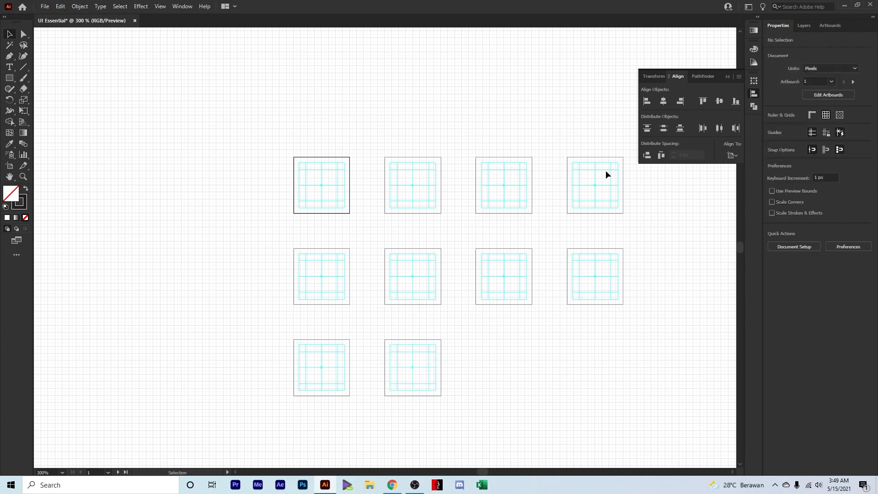
# Lock the Guide layer and add a new layer named Icon Set above it
pyautogui.click(801, 26)
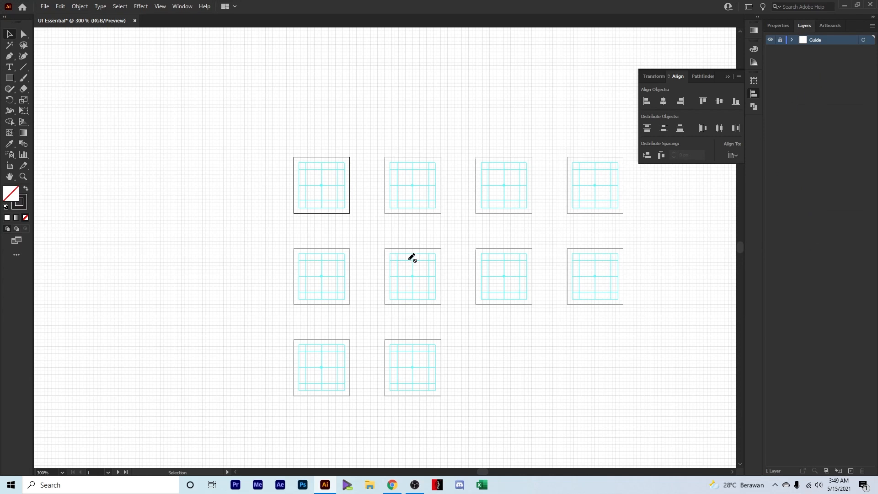
pyautogui.click(851, 471)
pyautogui.doubleClick(815, 41)
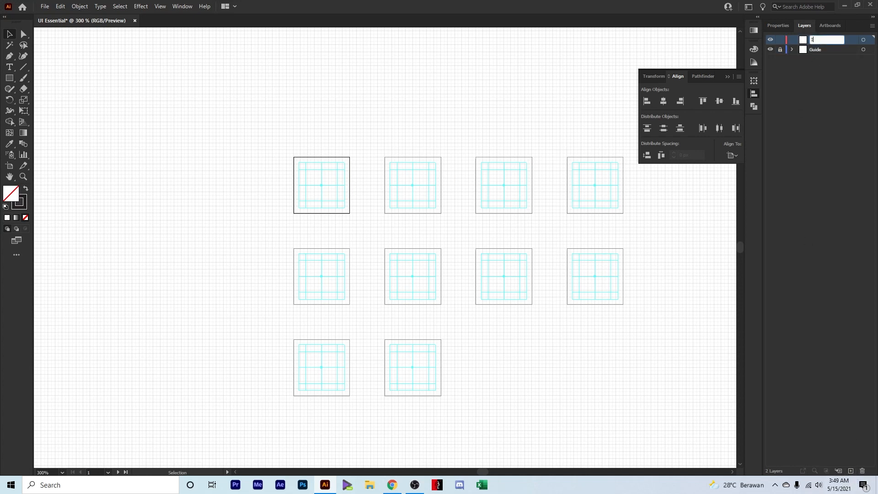
pyautogui.write('Icon Set')
pyautogui.press('Return')
# Draw a 13 px circle with a 2 px stroke on the Profile artboard, from the centre point to the upper guide, and deselect it
pyautogui.scroll(3, 318, 175)
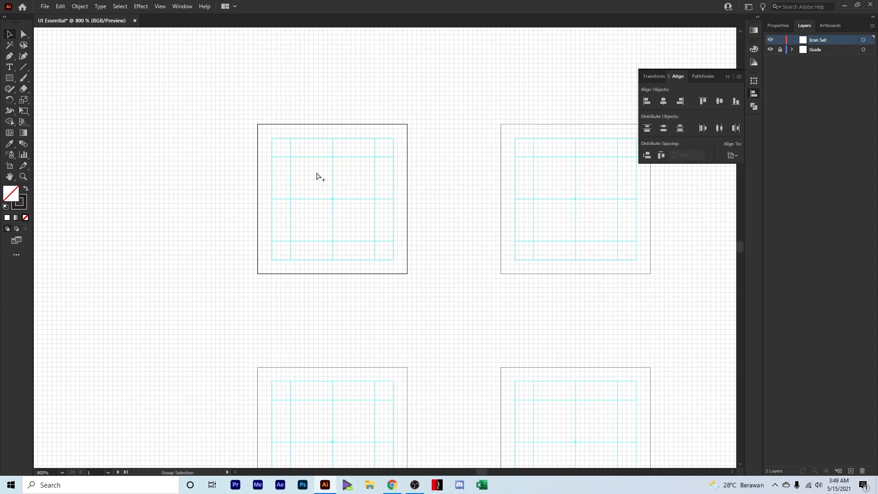
pyautogui.scroll(1, 318, 176)
pyautogui.moveTo(335, 163); pyautogui.dragTo(400, 211)
pyautogui.click(832, 26)
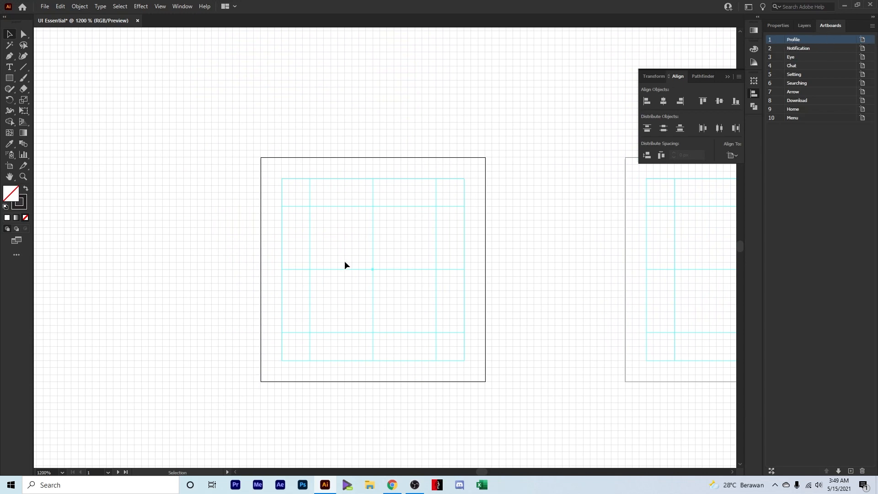
pyautogui.moveTo(345, 263); pyautogui.dragTo(331, 257)
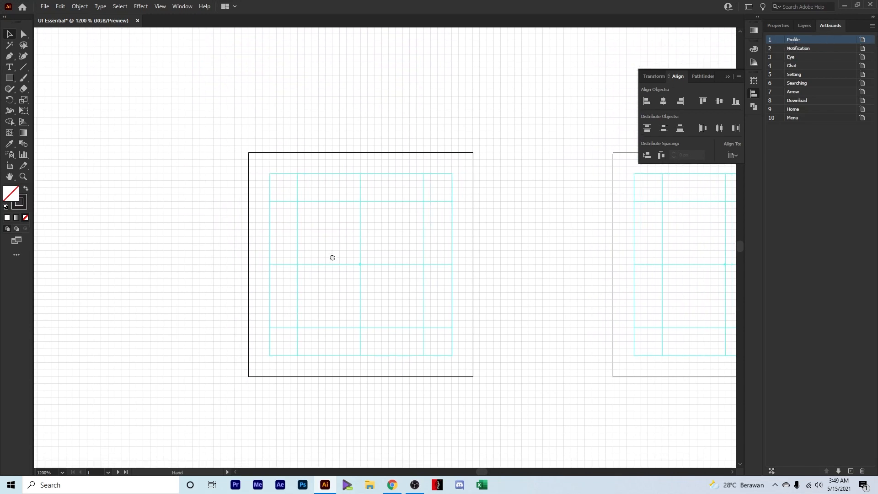
pyautogui.click(9, 78)
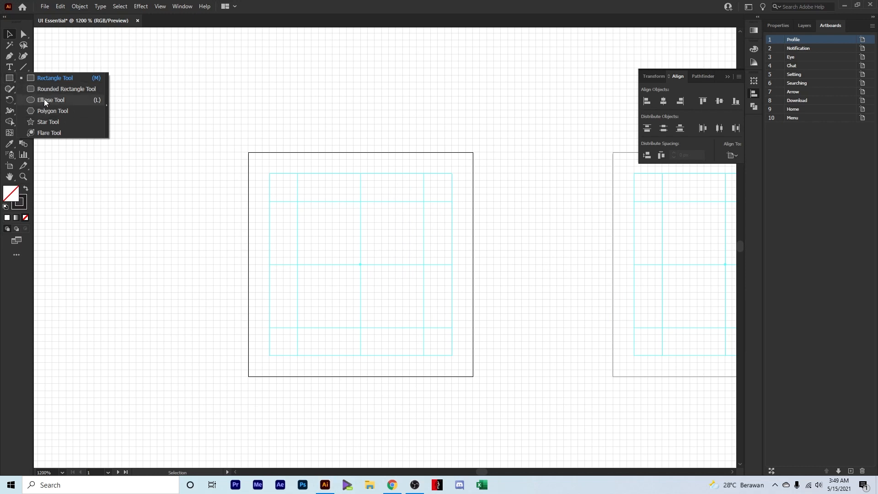
pyautogui.click(43, 100)
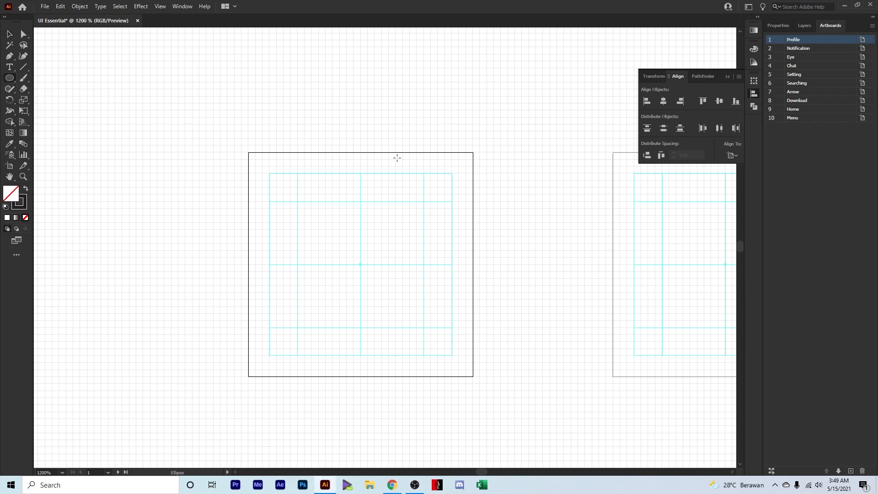
pyautogui.click(777, 26)
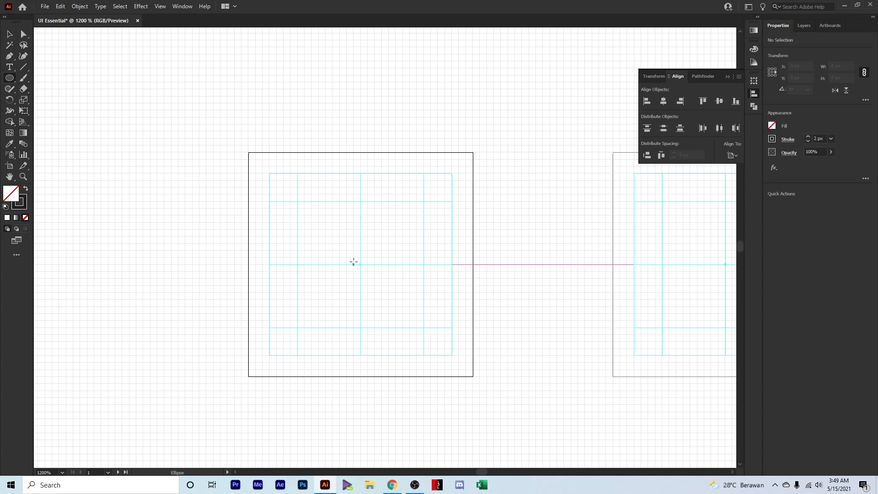
pyautogui.moveTo(361, 264); pyautogui.dragTo(401, 173)
pyautogui.press('v')
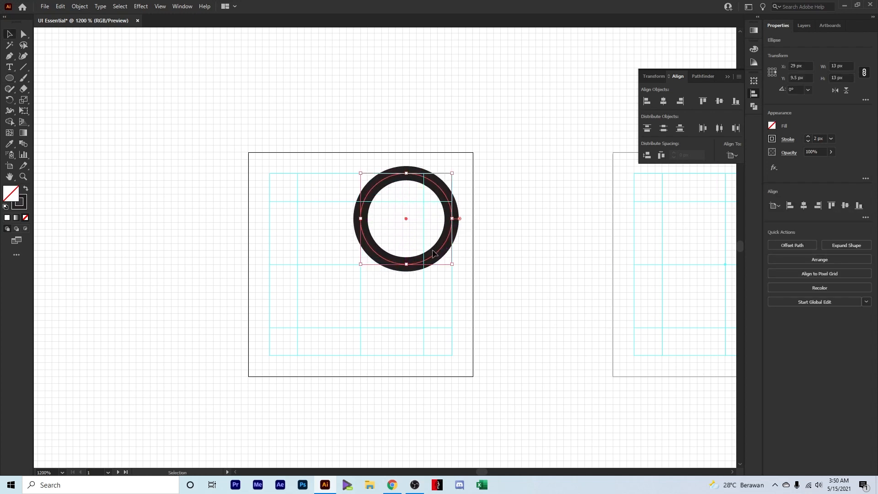
pyautogui.hotkey('ctrl', 'shift', 'a')
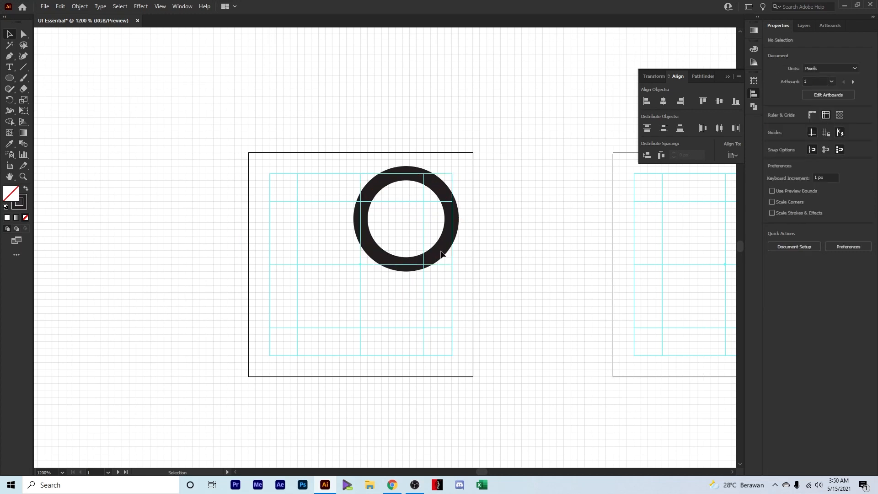
# Centre the circle on the vertical centre guide below the upper guide, and place a 24 px copy beneath it for the shoulders
pyautogui.moveTo(439, 252); pyautogui.dragTo(409, 270)
pyautogui.click(433, 219)
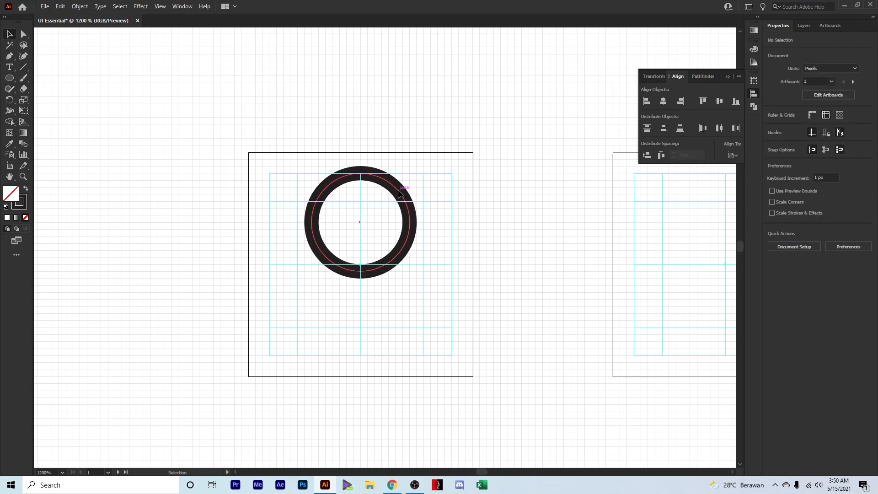
pyautogui.moveTo(399, 193); pyautogui.dragTo(452, 267)
pyautogui.click(458, 261)
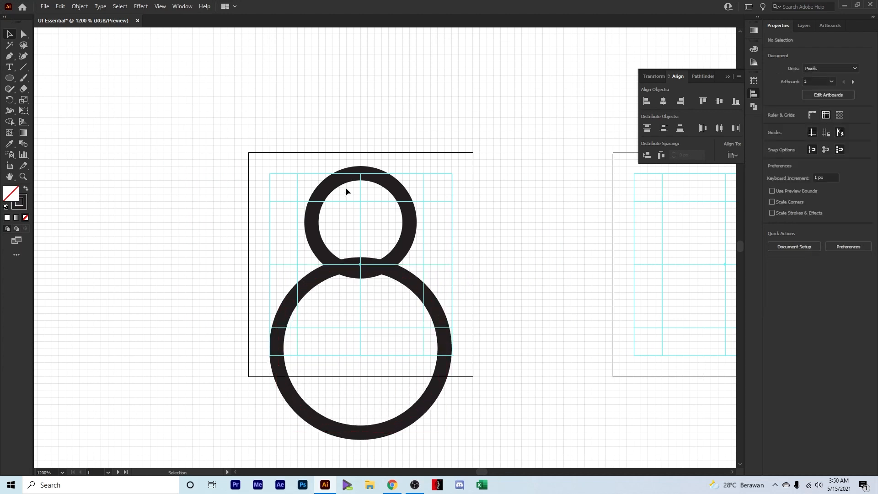
# Shrink the upper circle about the vertical centre guide, keeping its upper edge fixed, so a gap separates it from the large circle
pyautogui.click(410, 223)
pyautogui.moveTo(361, 270); pyautogui.dragTo(362, 243)
pyautogui.click(365, 253)
pyautogui.scroll(2, 354, 251)
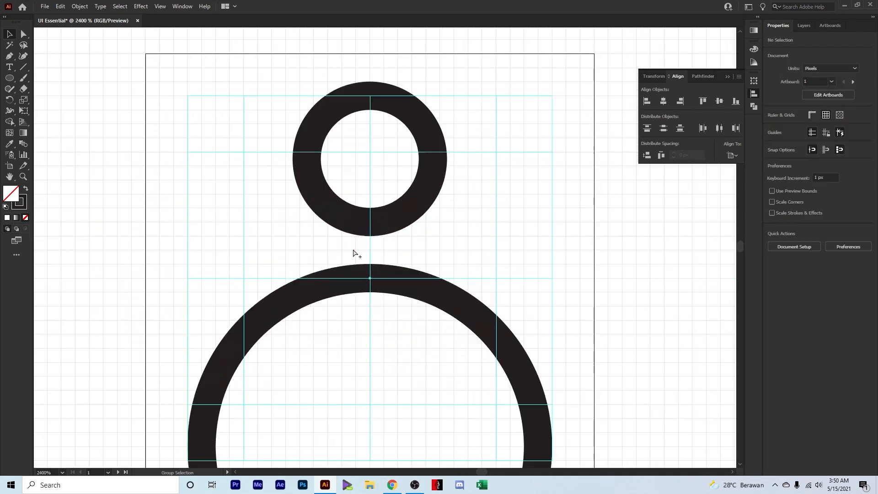
pyautogui.scroll(-2, 369, 250)
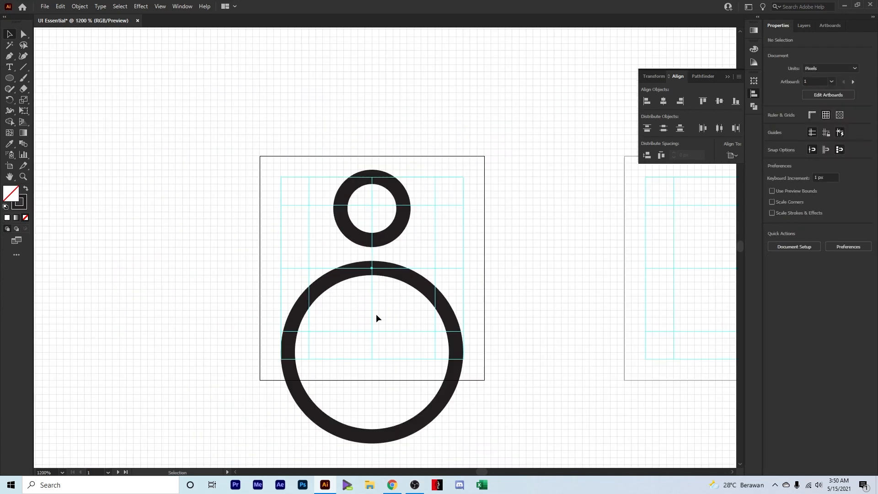
# Move the 24 px circle down about 1 px so its outer stroke edge meets the horizontal centre guide
pyautogui.moveTo(384, 306); pyautogui.dragTo(379, 285)
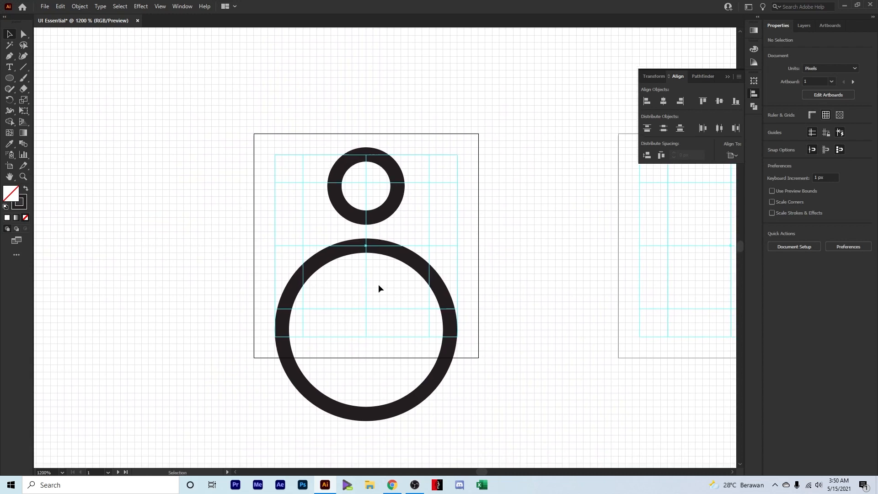
pyautogui.press('a')
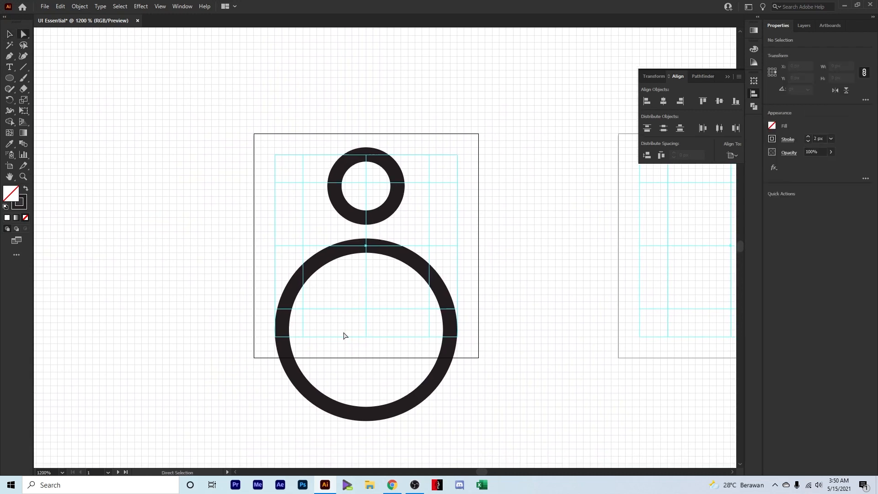
pyautogui.press('v')
pyautogui.click(351, 255)
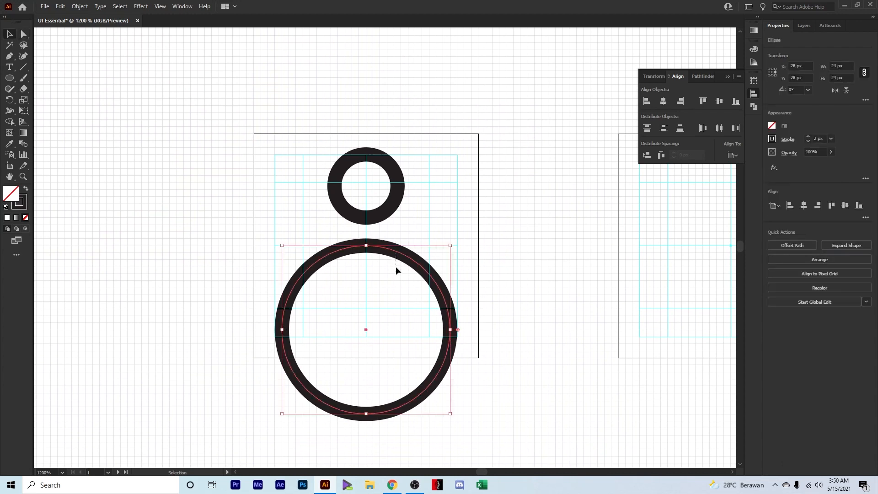
pyautogui.moveTo(389, 253); pyautogui.dragTo(388, 257)
pyautogui.click(365, 283)
# Enlarge the upper head circle slightly downward, keeping it centred on the vertical guide, and deselect it
pyautogui.click(377, 219)
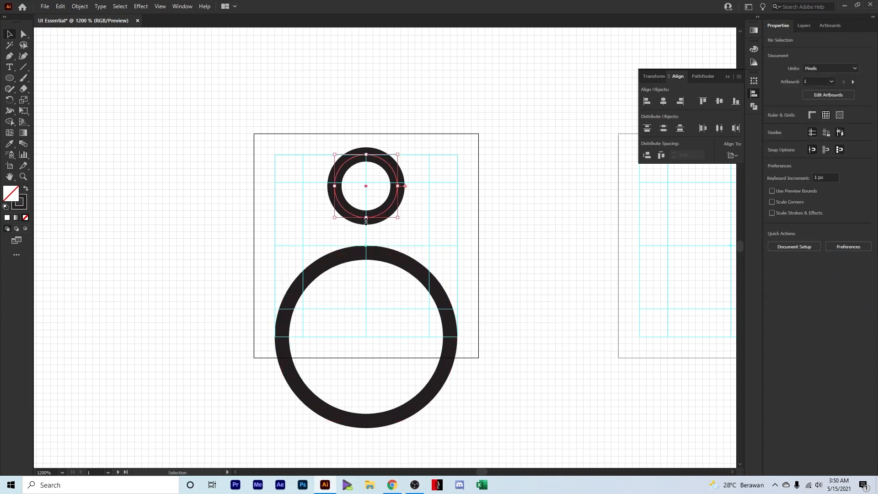
pyautogui.moveTo(366, 220); pyautogui.dragTo(366, 227)
pyautogui.click(314, 361)
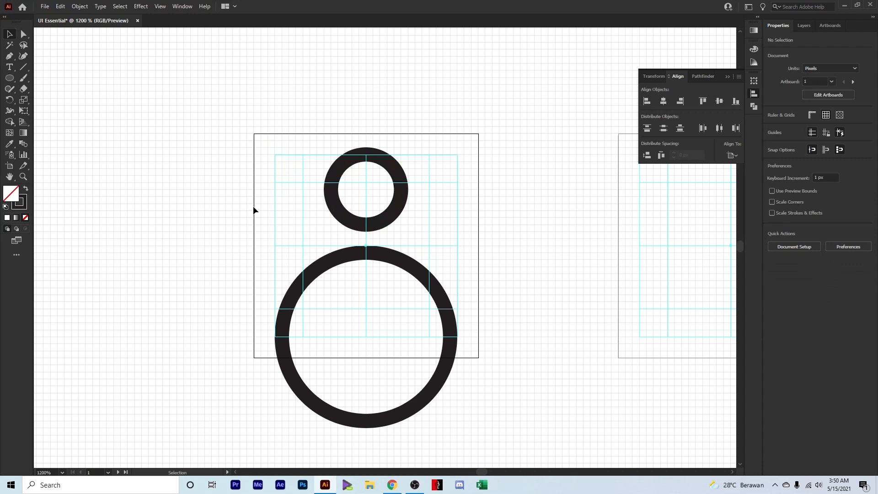
# Delete the large circle's lowest anchor point to leave a semicircular shoulder arc, and deselect it
pyautogui.click(23, 34)
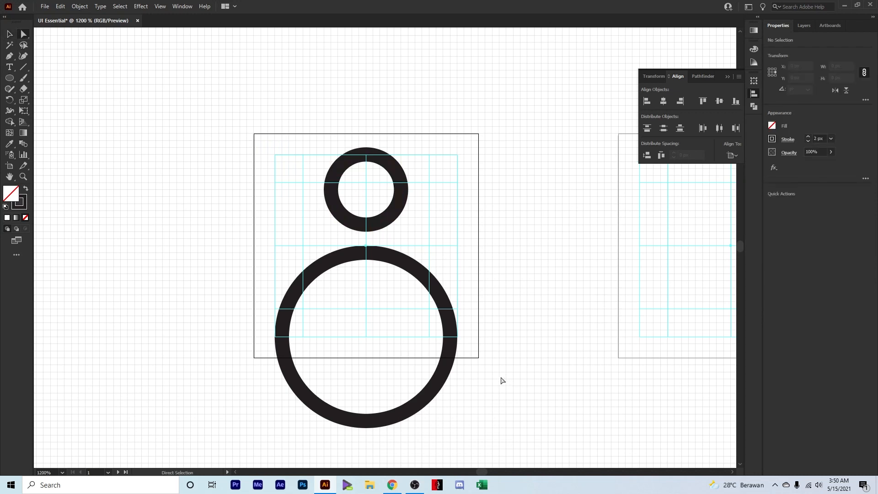
pyautogui.click(366, 422)
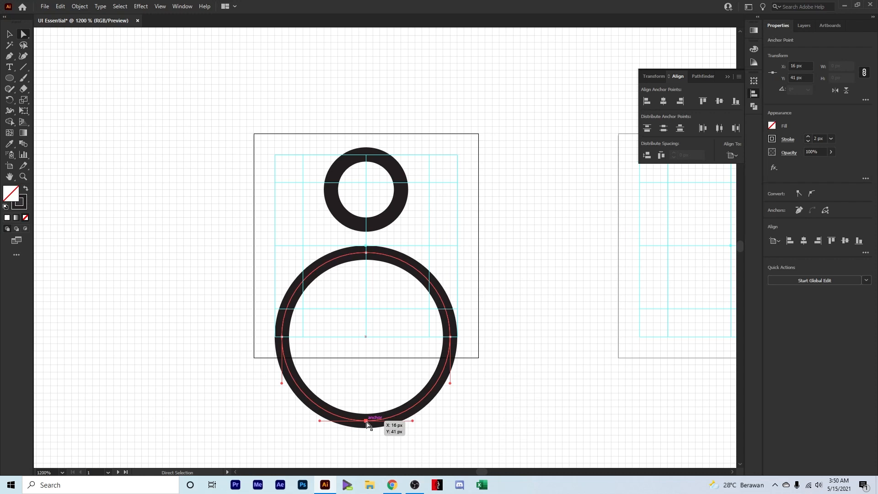
pyautogui.press('Delete')
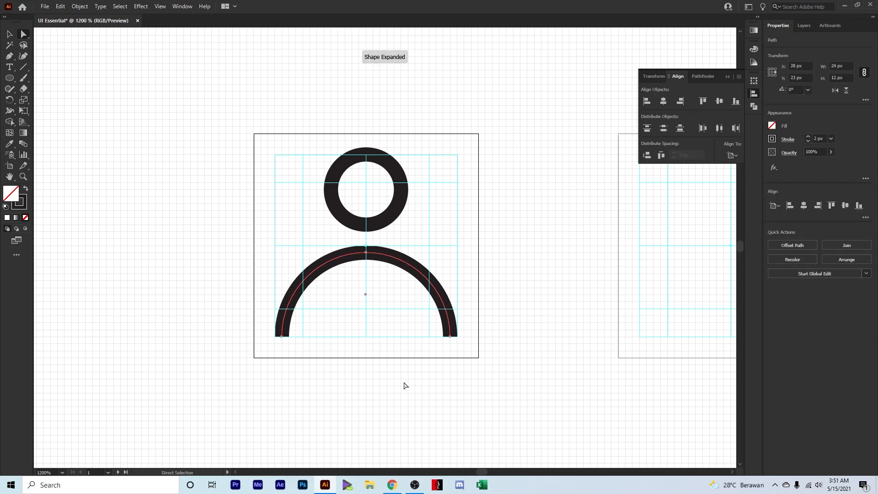
pyautogui.click(404, 385)
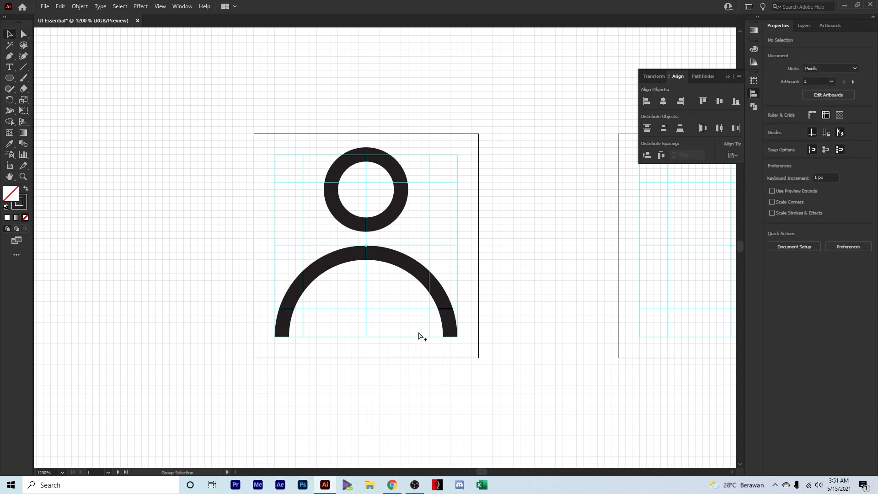
# Make the second artboard active and check which icon it is named for in the artboard list
pyautogui.scroll(-2, 418, 336)
pyautogui.scroll(4, 425, 308)
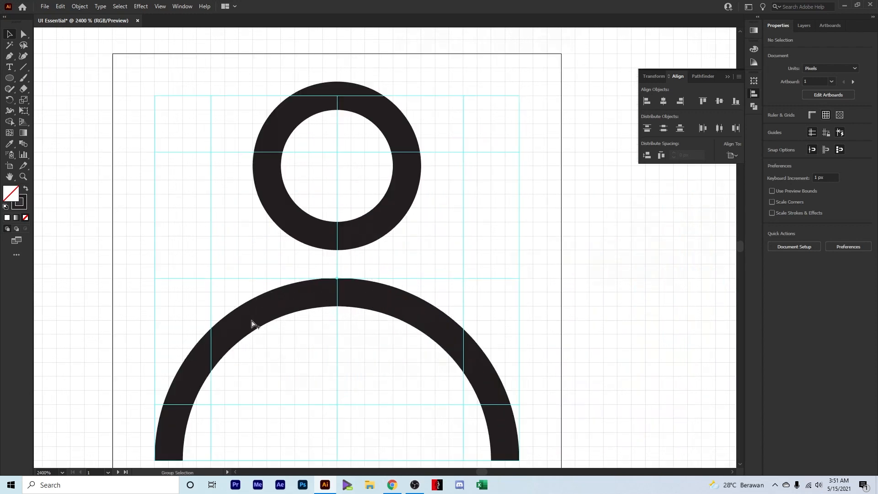
pyautogui.scroll(-2, 251, 322)
pyautogui.moveTo(335, 315); pyautogui.dragTo(237, 300)
pyautogui.moveTo(508, 281); pyautogui.dragTo(290, 270)
pyautogui.moveTo(364, 259); pyautogui.dragTo(357, 267)
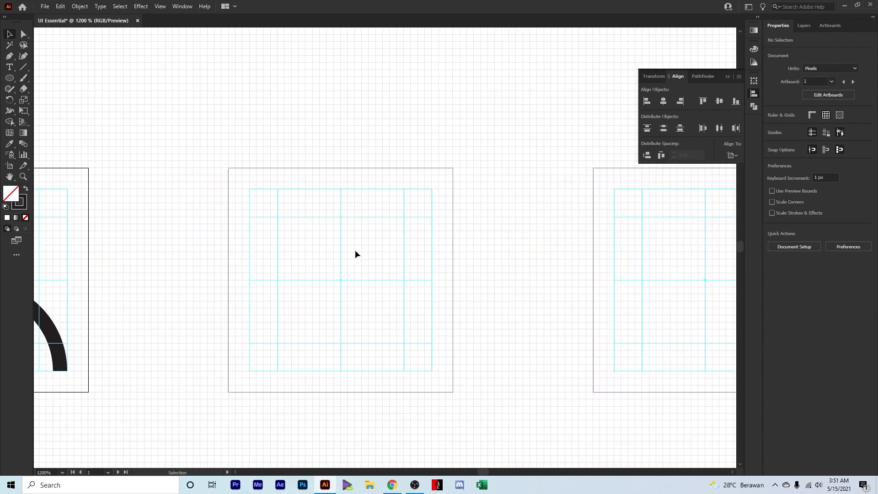
pyautogui.click(355, 250)
pyautogui.click(829, 25)
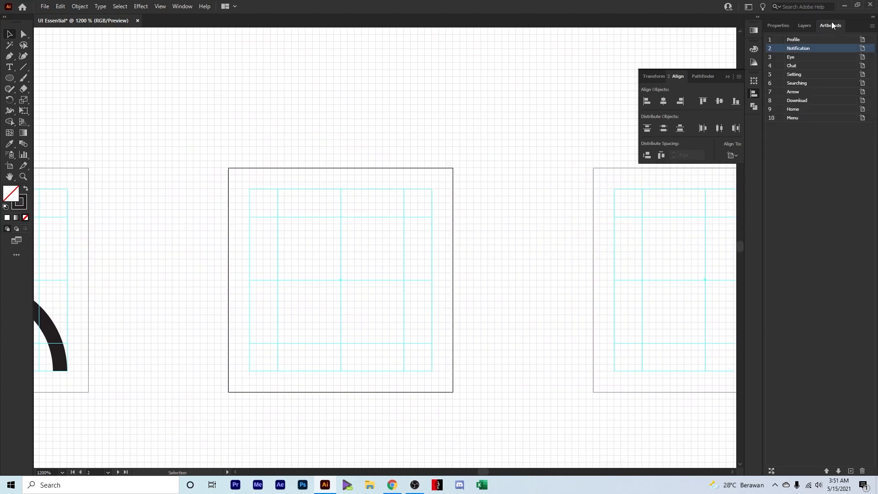
pyautogui.click(770, 24)
# Draw an 8 px circle on the Notification artboard, centred on the vertical guide with its path resting on the lowest keyline, and deselect it
pyautogui.moveTo(316, 284); pyautogui.dragTo(336, 310)
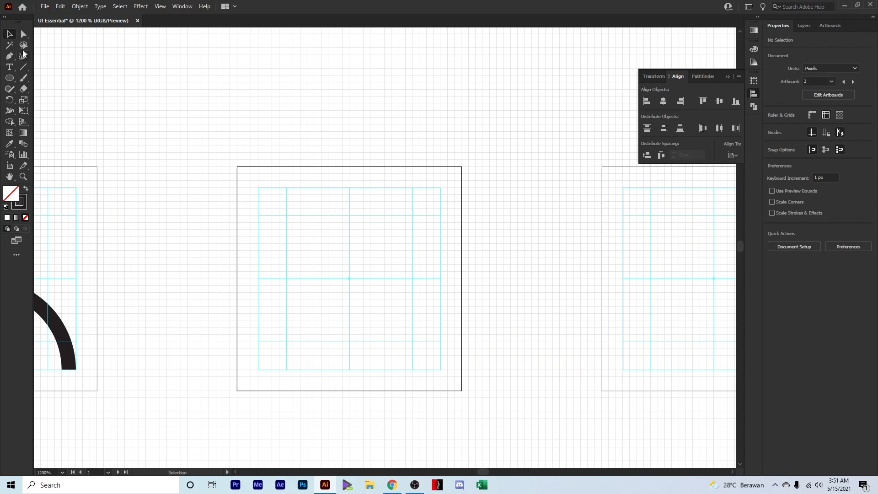
pyautogui.moveTo(10, 78); pyautogui.dragTo(45, 99)
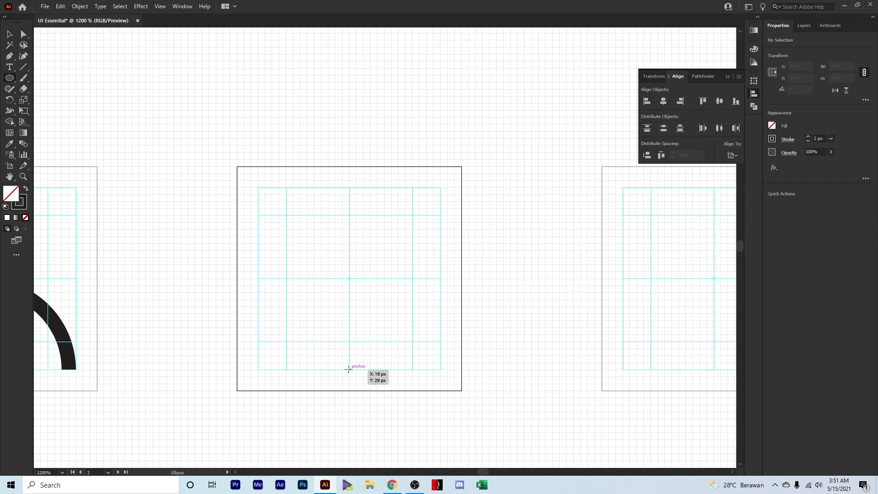
pyautogui.moveTo(348, 370); pyautogui.dragTo(368, 326)
pyautogui.press('v')
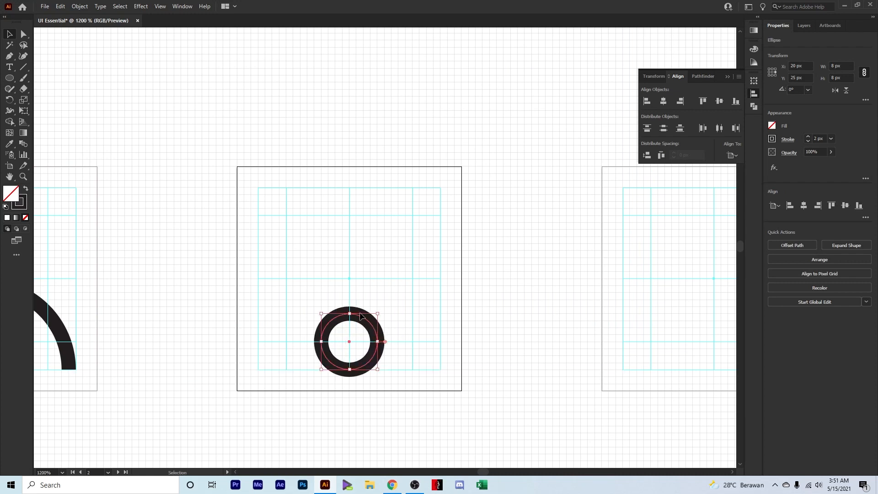
pyautogui.click(410, 300)
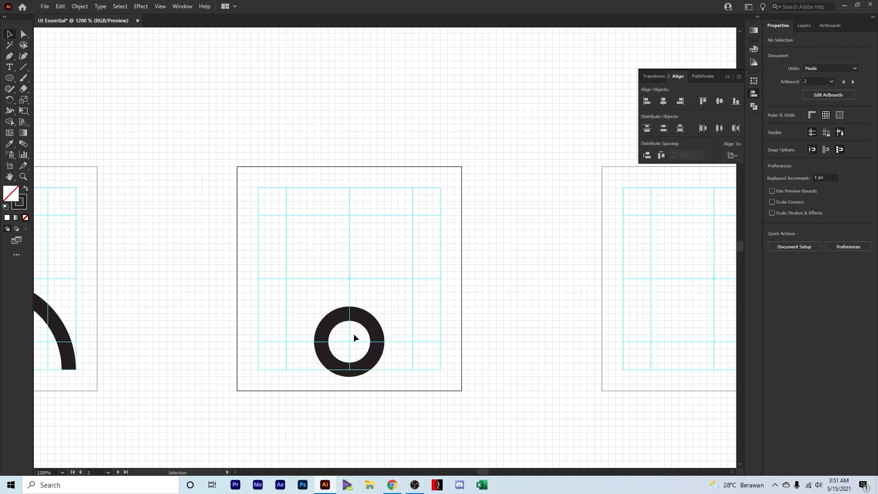
# Delete the circle's uppermost anchor point to leave a lower semicircle as the bell's clapper
pyautogui.press('a')
pyautogui.click(350, 314)
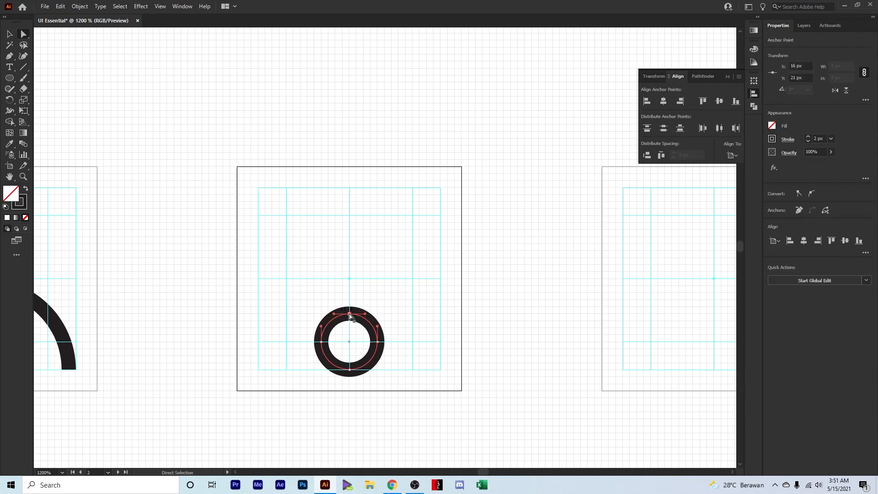
pyautogui.press('Delete')
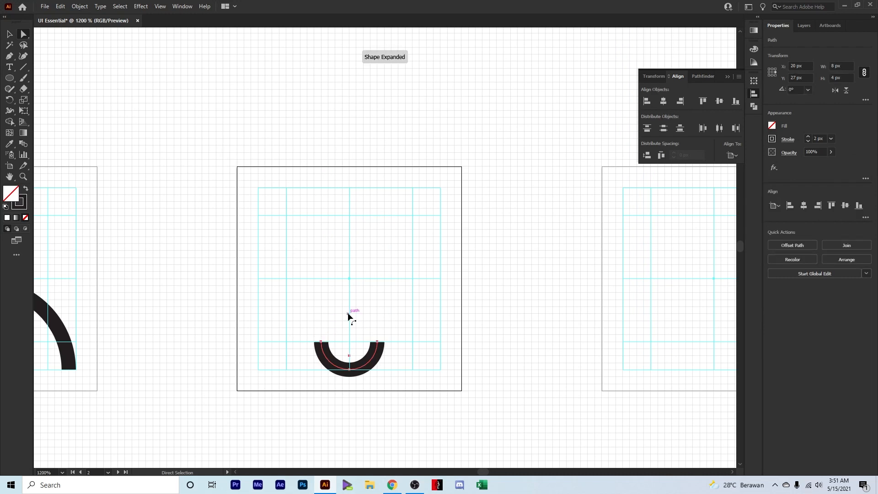
# Draw a horizontal line along the guide at the clapper's open ends, spanning the full keyline width, and deselect it
pyautogui.click(24, 66)
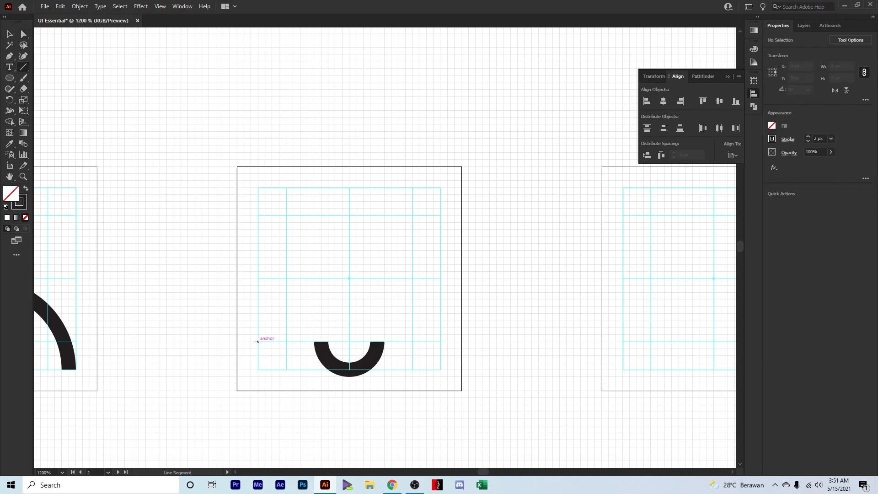
pyautogui.moveTo(258, 342); pyautogui.dragTo(440, 337)
pyautogui.press('v')
pyautogui.click(347, 295)
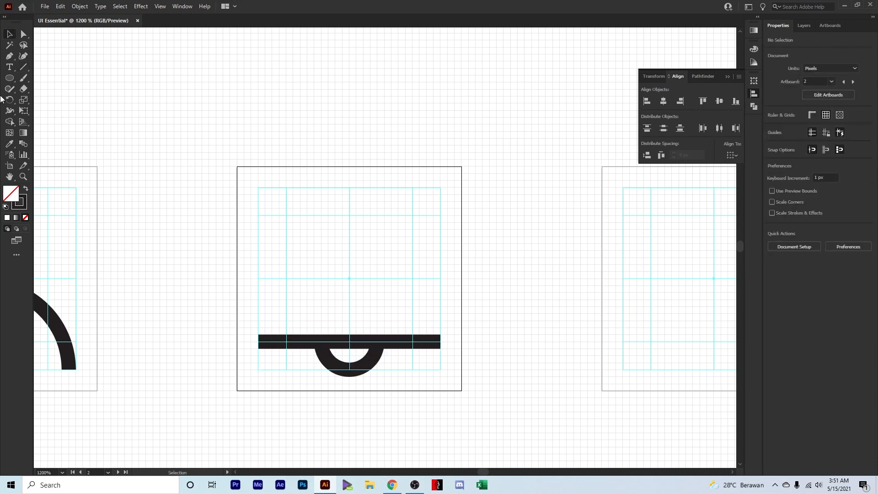
# Draw an 18 x 18 px square on the inner keylines, standing on the horizontal line
pyautogui.rightClick(9, 77)
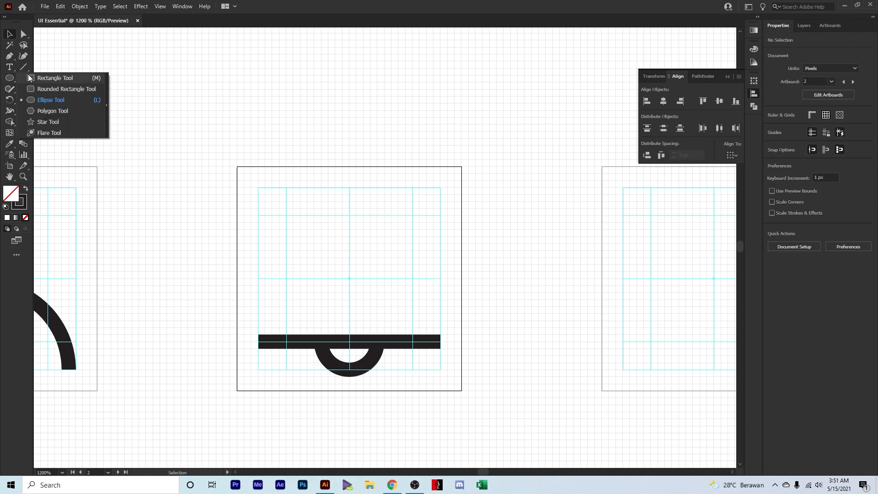
pyautogui.click(28, 78)
pyautogui.moveTo(280, 347); pyautogui.dragTo(412, 215)
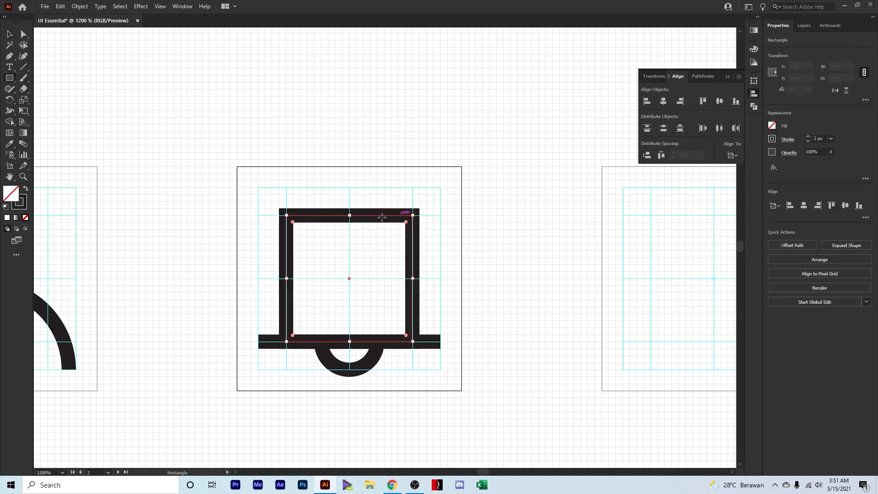
# Round only the square's two upper corners to the maximum radius to form the bell's dome, and deselect it
pyautogui.press('a')
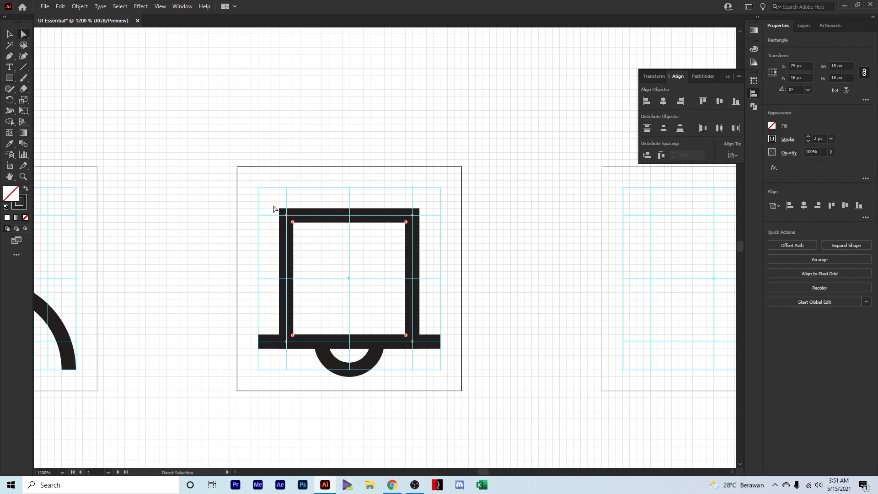
pyautogui.moveTo(270, 209); pyautogui.dragTo(442, 228)
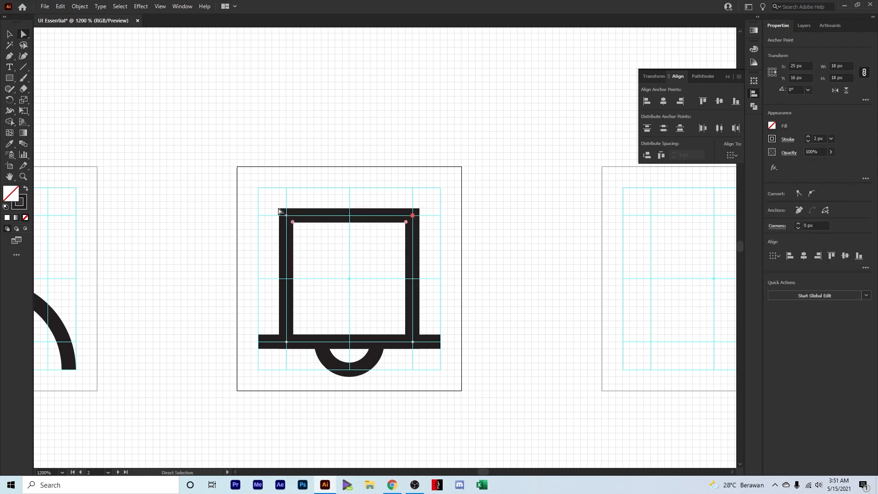
pyautogui.click(292, 222)
pyautogui.keyDown('shift'); pyautogui.click(406, 222); pyautogui.keyUp('shift')
pyautogui.moveTo(263, 205); pyautogui.dragTo(435, 239)
pyautogui.moveTo(294, 226); pyautogui.dragTo(365, 318)
pyautogui.click(429, 215)
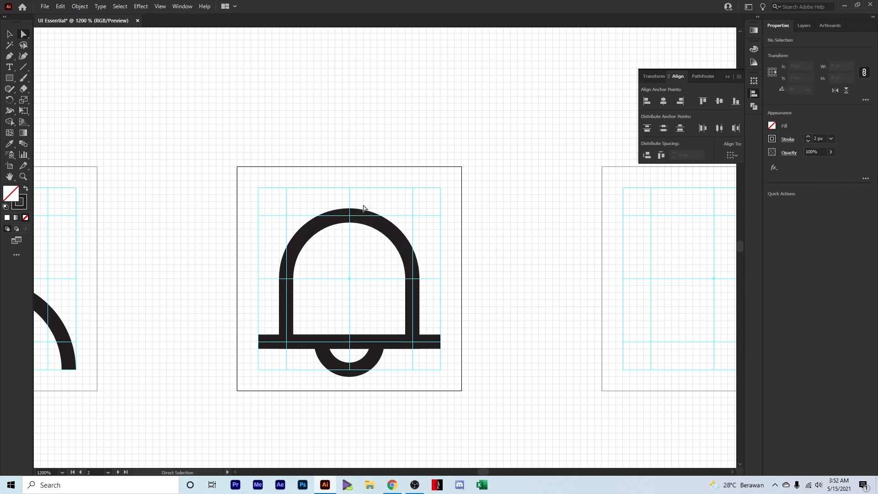
# Draw a short vertical line from the dome's apex up to the uppermost keyline, and deselect it
pyautogui.click(24, 67)
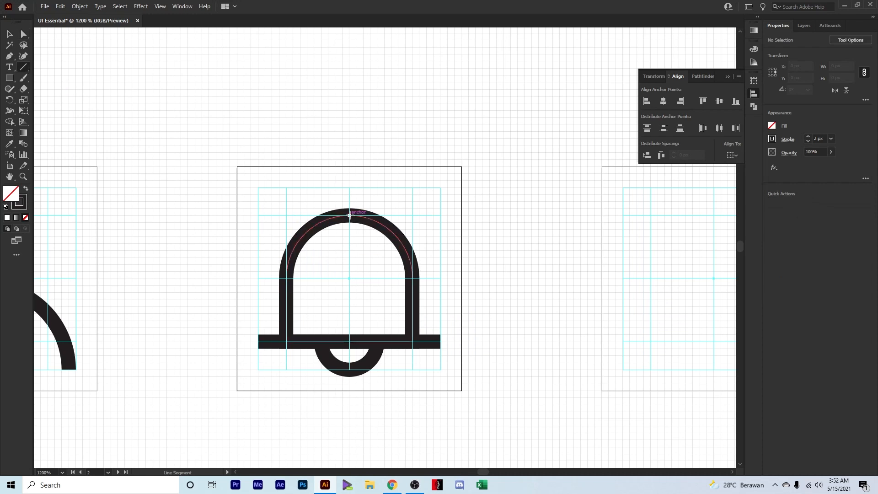
pyautogui.moveTo(349, 215); pyautogui.dragTo(349, 187)
pyautogui.press('v')
pyautogui.click(391, 201)
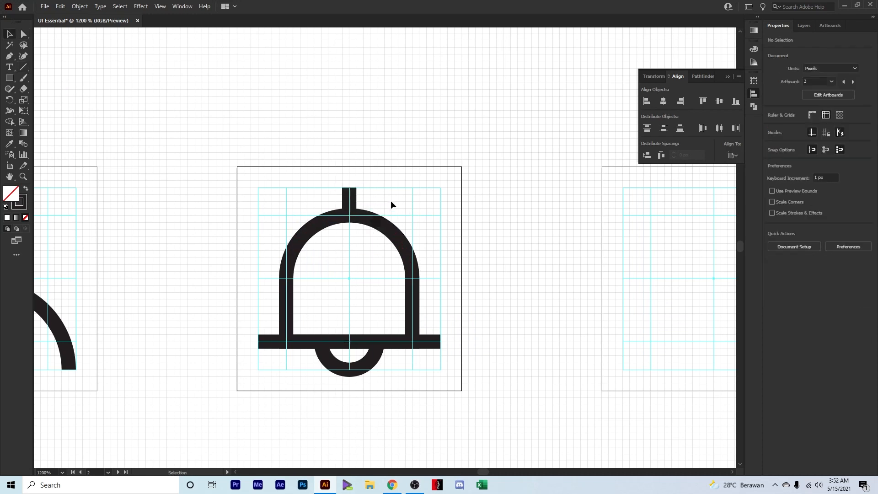
# Draw a 26 px circle from the centre of the Eye artboard's guides, filling the outer keyline square, and deselect it
pyautogui.scroll(-2, 391, 203)
pyautogui.hscroll(5, 391, 219)
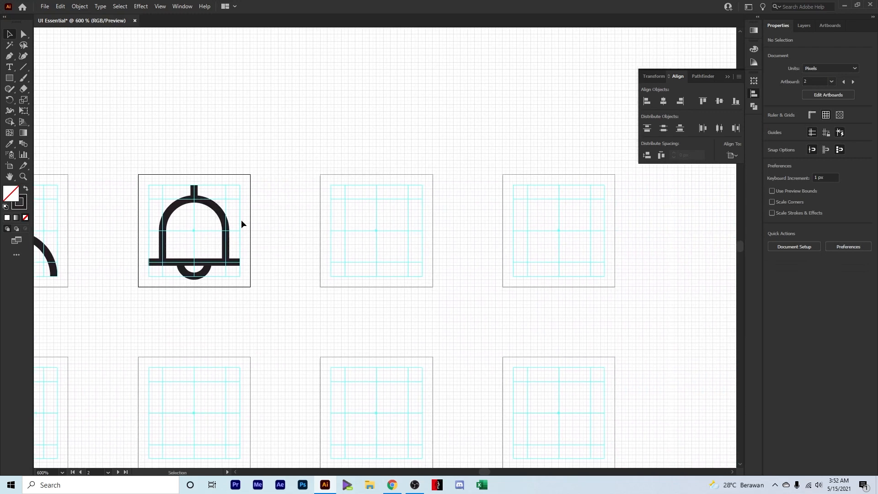
pyautogui.scroll(1, 243, 224)
pyautogui.scroll(3, 361, 236)
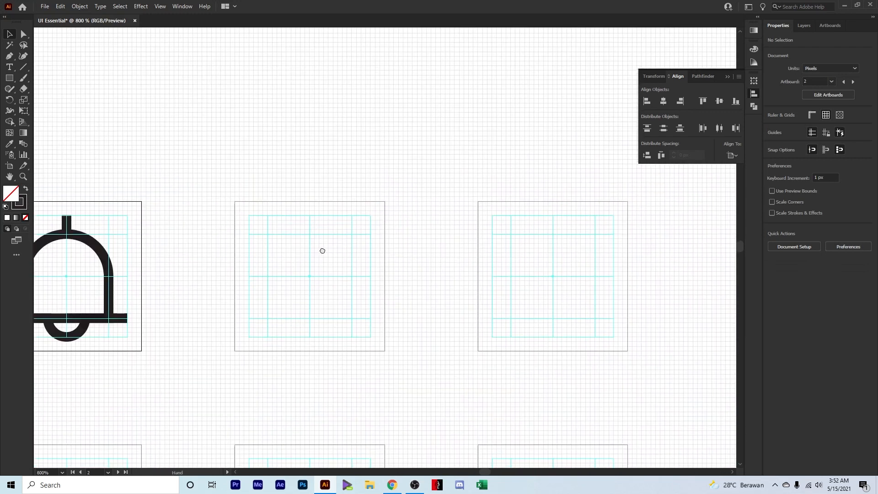
pyautogui.click(824, 28)
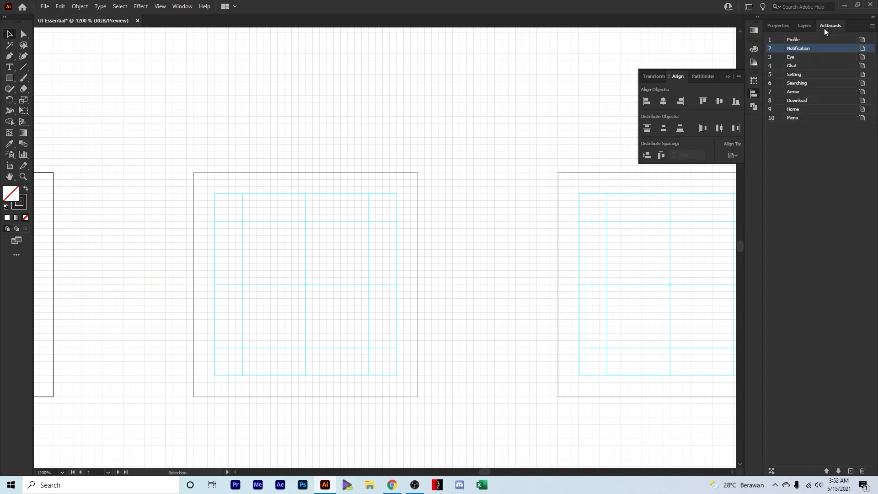
pyautogui.click(770, 23)
pyautogui.moveTo(341, 233); pyautogui.dragTo(363, 200)
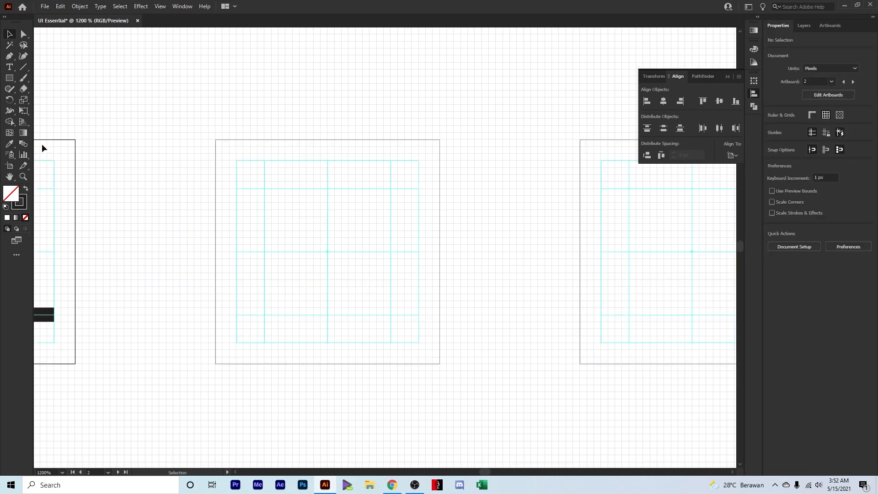
pyautogui.moveTo(13, 79); pyautogui.dragTo(43, 101)
pyautogui.moveTo(328, 252); pyautogui.dragTo(417, 342)
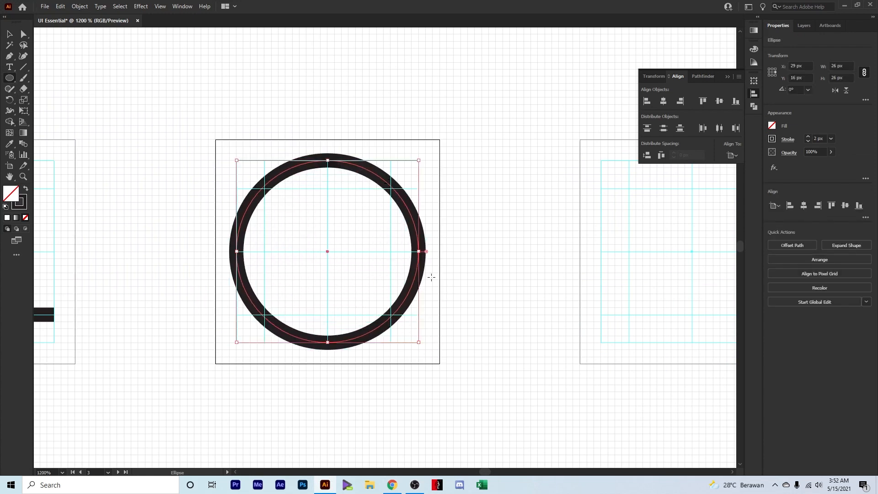
pyautogui.press('v')
pyautogui.click(458, 272)
# Duplicate the 26 px circle 13 px straight up and intersect the two circles with Pathfinder to form an eye-shaped outline
pyautogui.click(392, 316)
pyautogui.moveTo(408, 300); pyautogui.dragTo(408, 211)
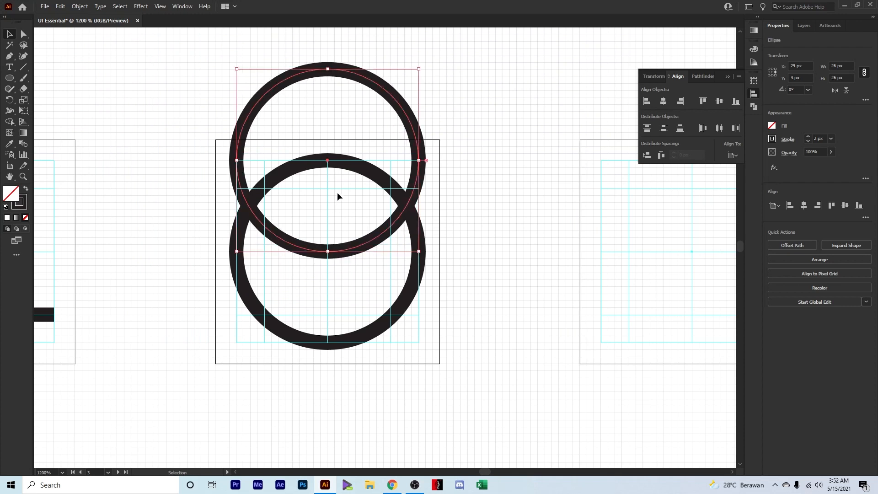
pyautogui.moveTo(197, 136); pyautogui.dragTo(429, 256)
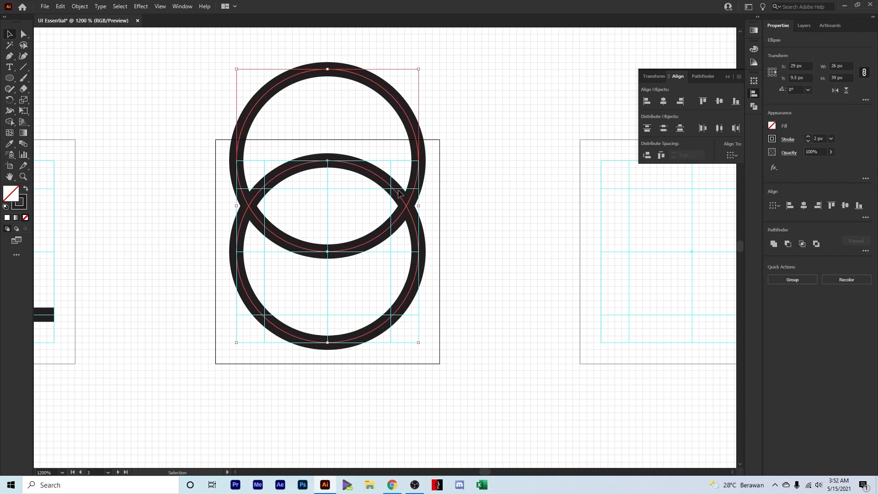
pyautogui.click(753, 108)
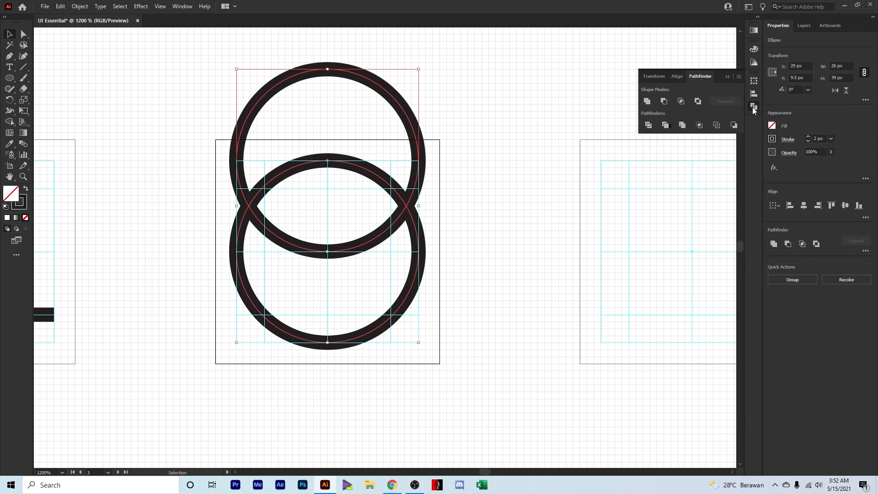
pyautogui.click(182, 6)
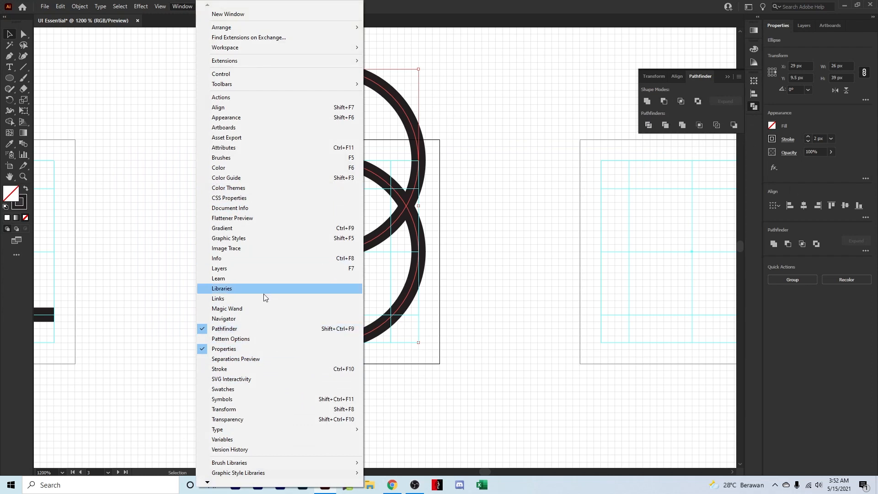
pyautogui.click(704, 90)
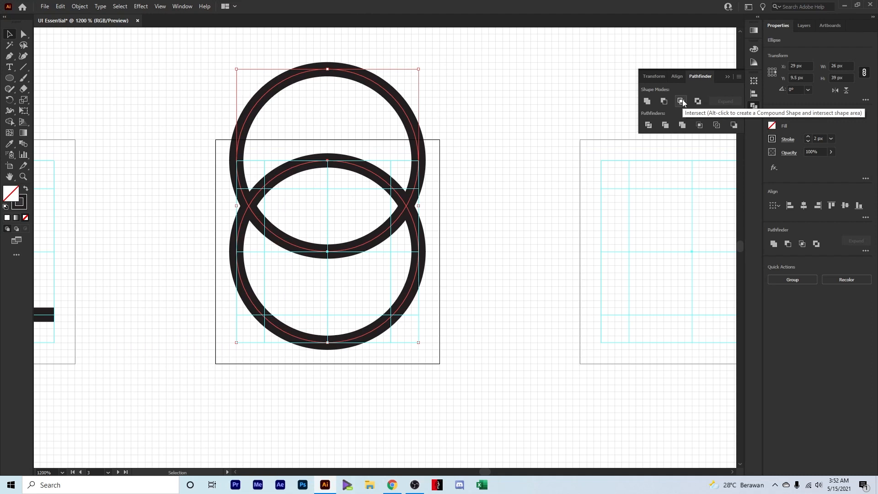
pyautogui.click(681, 101)
pyautogui.click(445, 176)
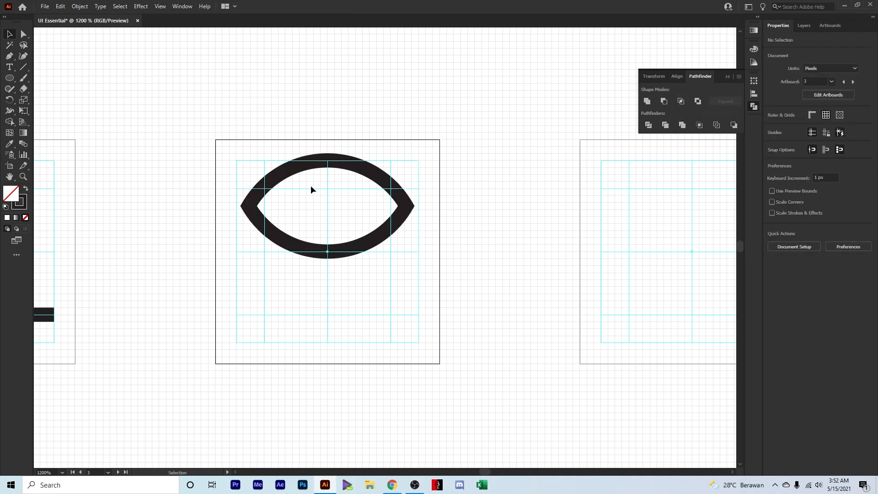
# Move the eye outline down to Y 16.5 px and scale it proportionally about its centre to 24 px wide, then deselect it
pyautogui.click(319, 162)
pyautogui.moveTo(361, 171); pyautogui.dragTo(363, 218)
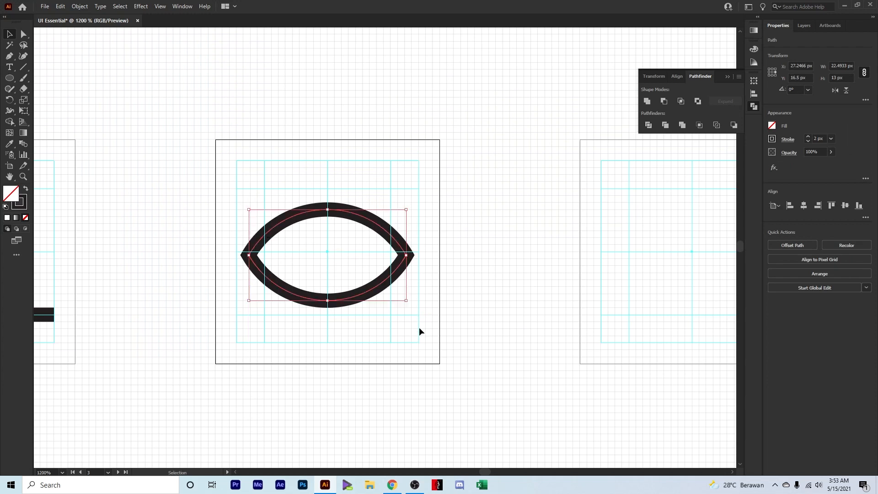
pyautogui.moveTo(406, 300)
pyautogui.mouseDown()
pyautogui.moveTo(419, 313)
pyautogui.moveTo(417, 304)
pyautogui.mouseUp()
pyautogui.click(352, 270)
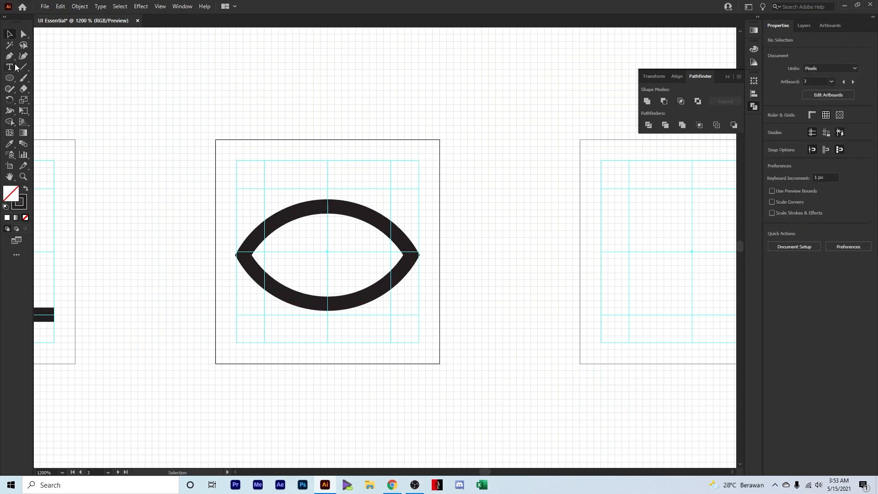
# Draw a small circle from the centre of the guides as the eye's pupil, and deselect it
pyautogui.moveTo(10, 77); pyautogui.dragTo(36, 100)
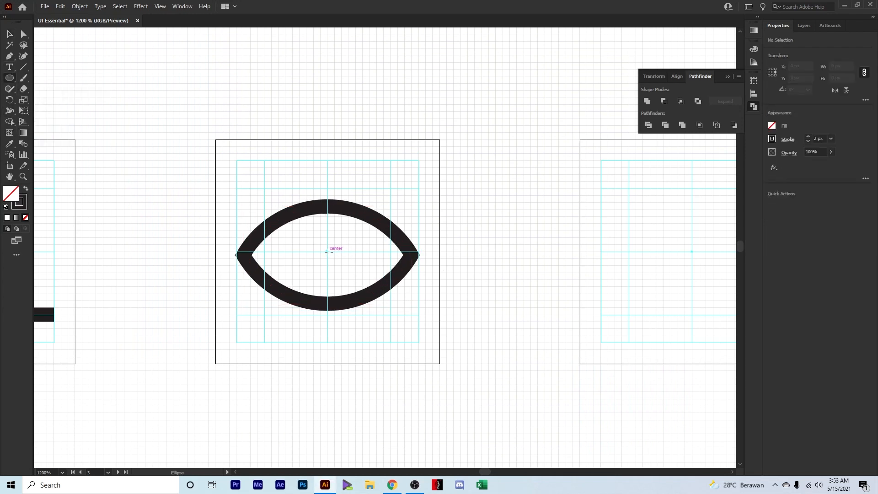
pyautogui.moveTo(327, 251); pyautogui.dragTo(346, 271)
pyautogui.press('v')
pyautogui.hotkey('ctrl', 'shift', 'a')
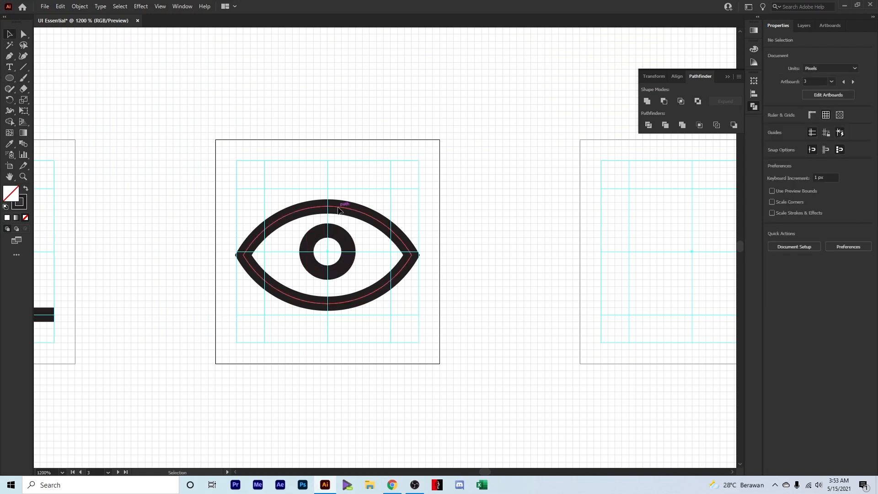
# Stretch the top edge of the eye outline upward to a height of about 14.4 px, and deselect it
pyautogui.click(328, 207)
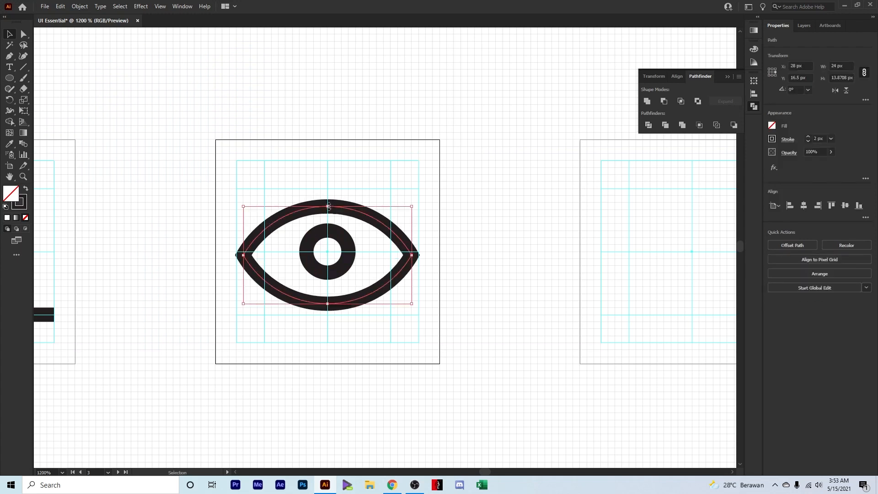
pyautogui.moveTo(327, 206); pyautogui.dragTo(326, 203)
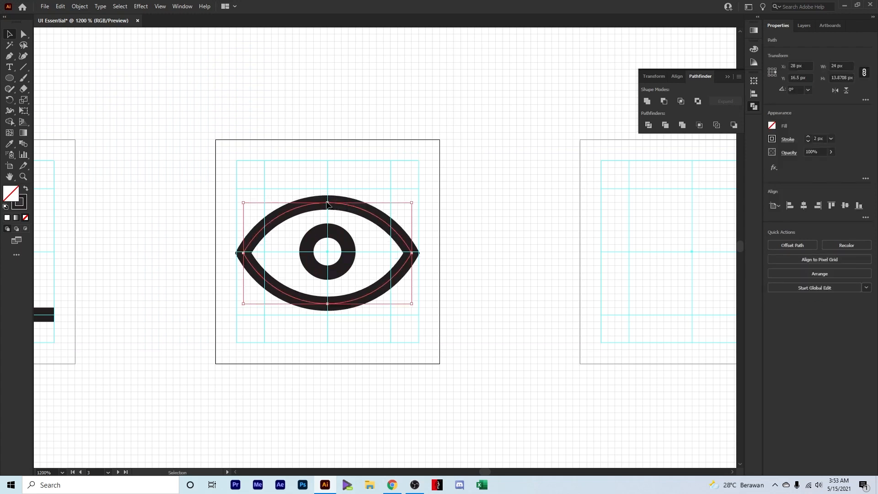
pyautogui.click(450, 207)
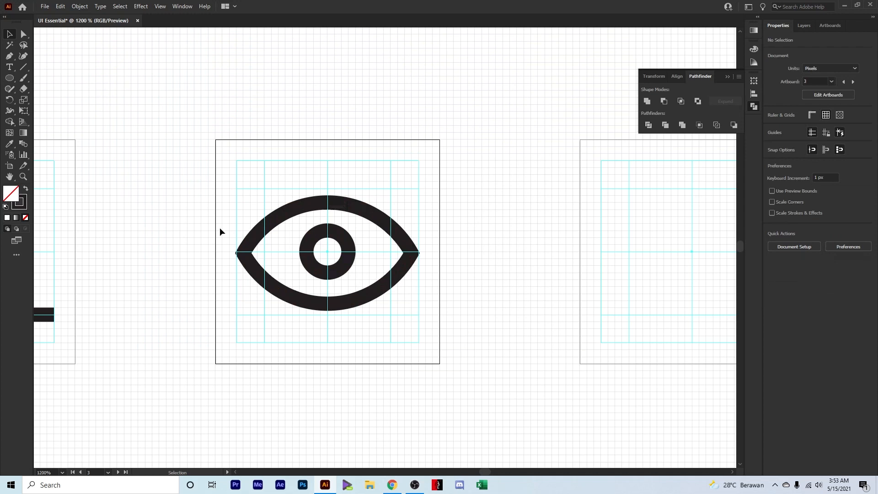
pyautogui.scroll(1, 320, 224)
pyautogui.click(328, 202)
pyautogui.moveTo(331, 195); pyautogui.dragTo(335, 190)
pyautogui.click(492, 262)
pyautogui.scroll(1, 429, 256)
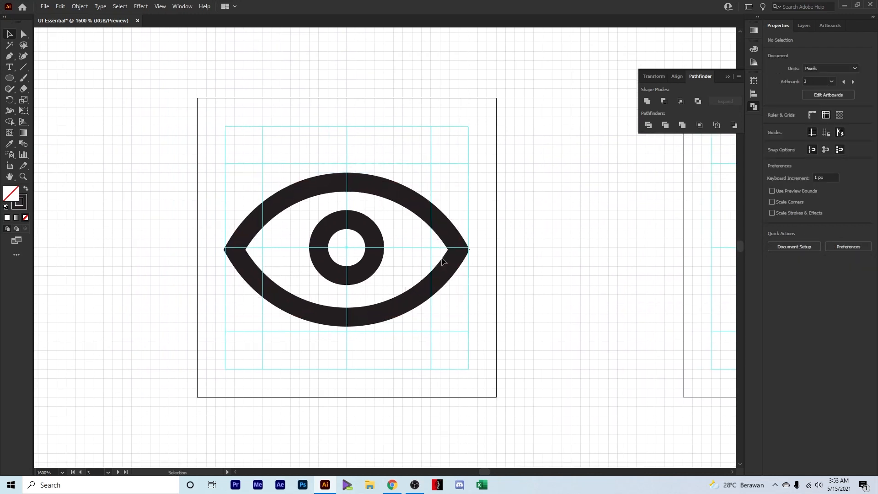
# Stretch the eye outline at its lower and upper edges until the stroke meets the inner horizontal guides, and deselect it
pyautogui.scroll(1, 448, 280)
pyautogui.moveTo(471, 280)
pyautogui.mouseDown()
pyautogui.moveTo(469, 265)
pyautogui.moveTo(470, 281)
pyautogui.mouseUp()
pyautogui.moveTo(407, 282); pyautogui.dragTo(439, 195)
pyautogui.moveTo(292, 297); pyautogui.dragTo(292, 308)
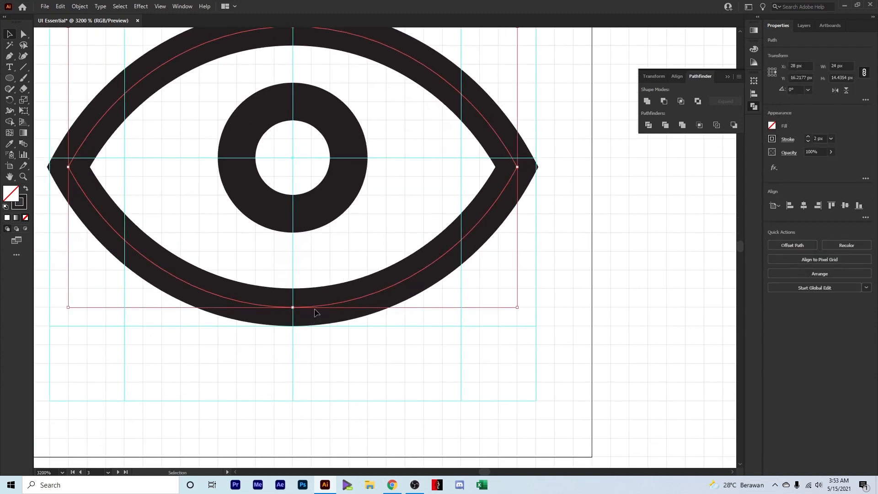
pyautogui.scroll(3, 316, 310)
pyautogui.moveTo(246, 173); pyautogui.dragTo(295, 201)
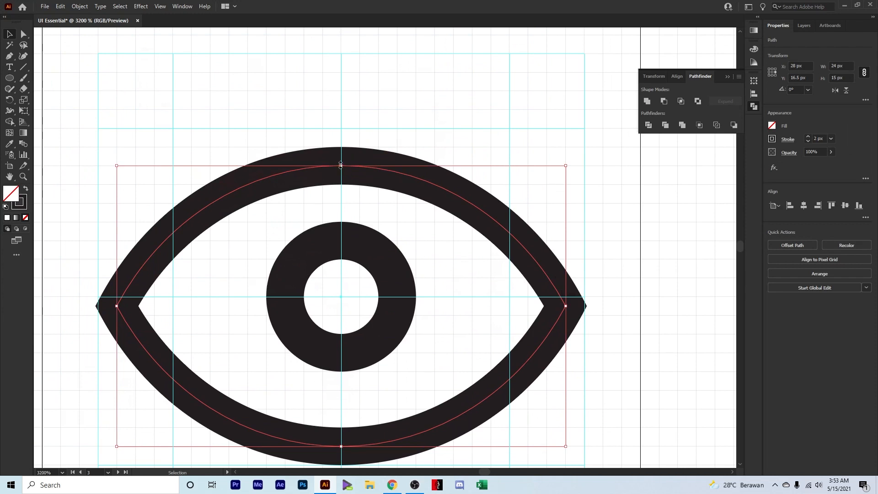
pyautogui.moveTo(341, 164); pyautogui.dragTo(343, 152)
pyautogui.click(414, 221)
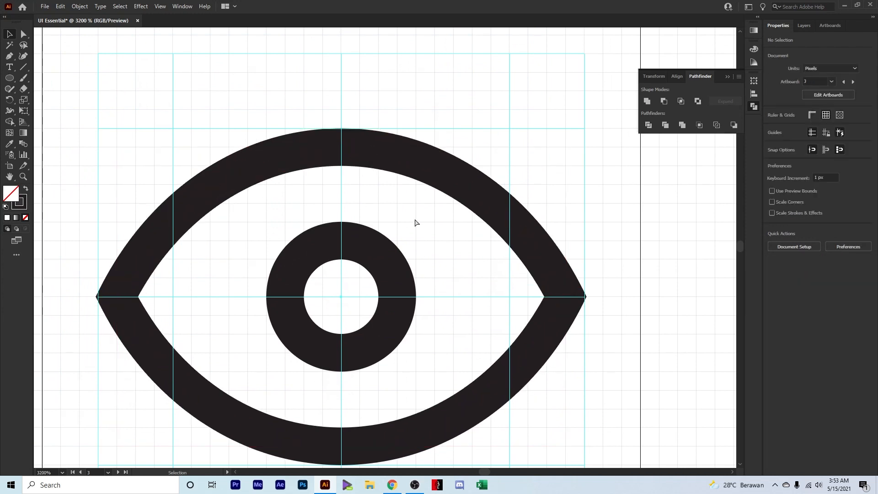
pyautogui.scroll(-2, 413, 224)
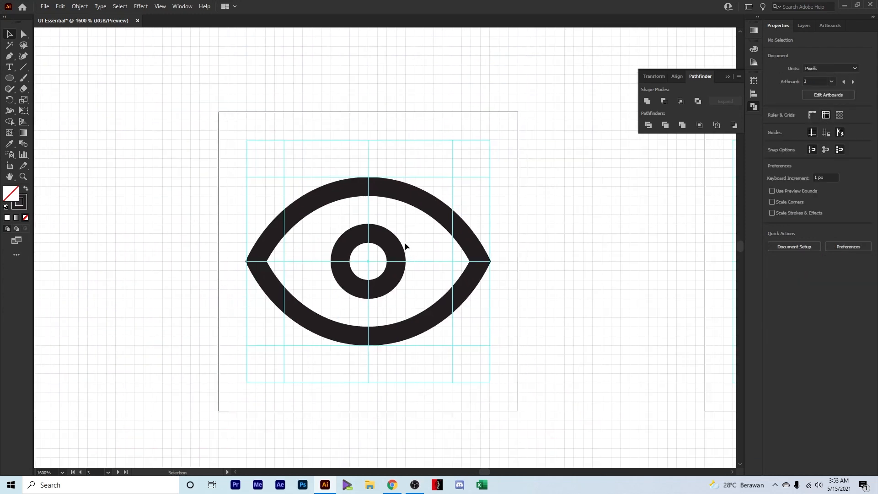
pyautogui.scroll(2, 372, 245)
pyautogui.scroll(-1, 386, 235)
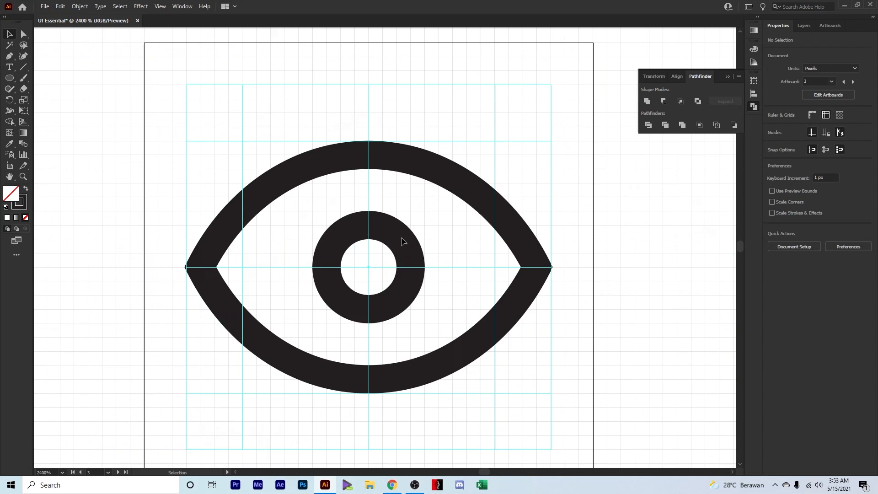
# Check the artboard names and make the empty Chat artboard active
pyautogui.scroll(-4, 402, 241)
pyautogui.moveTo(398, 243); pyautogui.dragTo(280, 254)
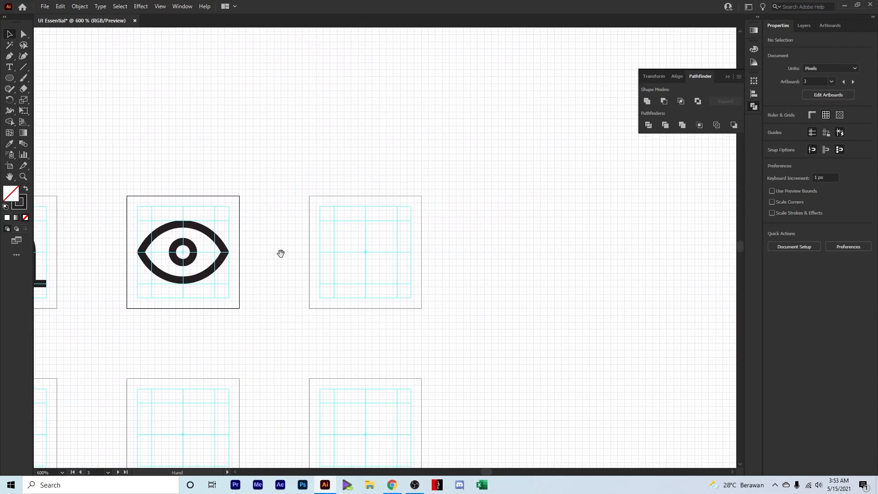
pyautogui.scroll(1, 366, 242)
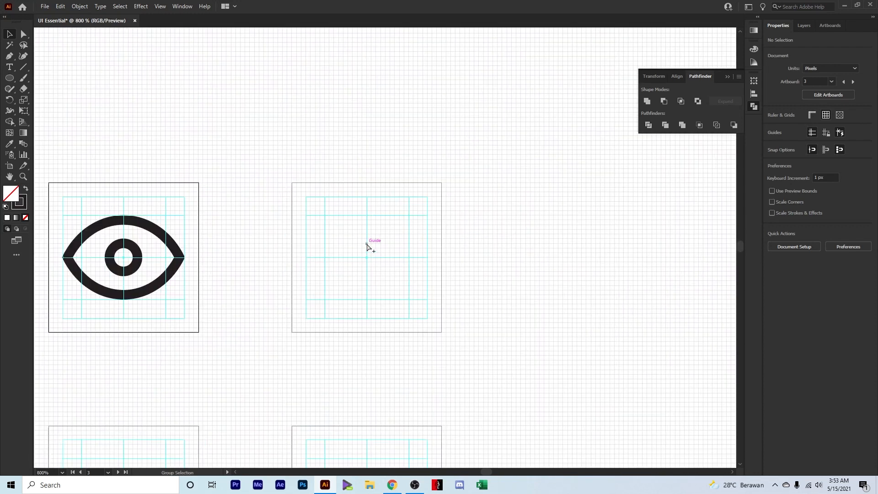
pyautogui.moveTo(366, 243); pyautogui.dragTo(355, 252)
pyautogui.scroll(1, 354, 249)
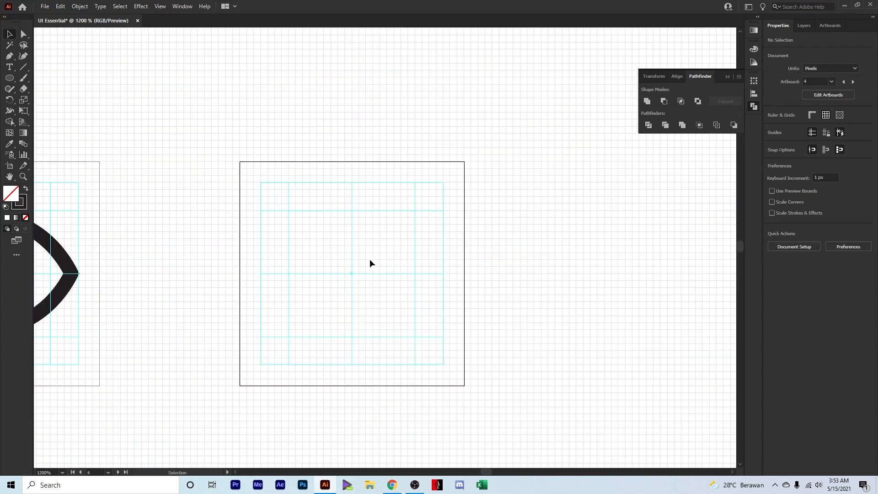
pyautogui.click(832, 26)
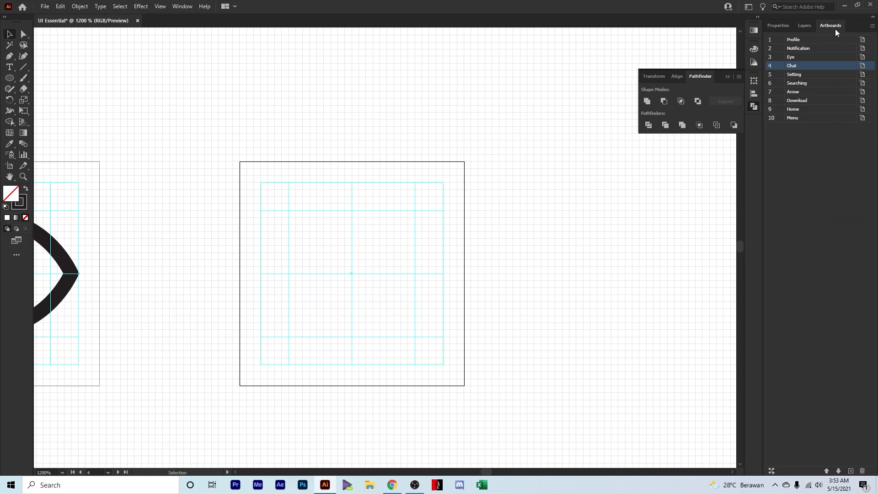
pyautogui.click(816, 75)
pyautogui.moveTo(364, 277); pyautogui.dragTo(380, 256)
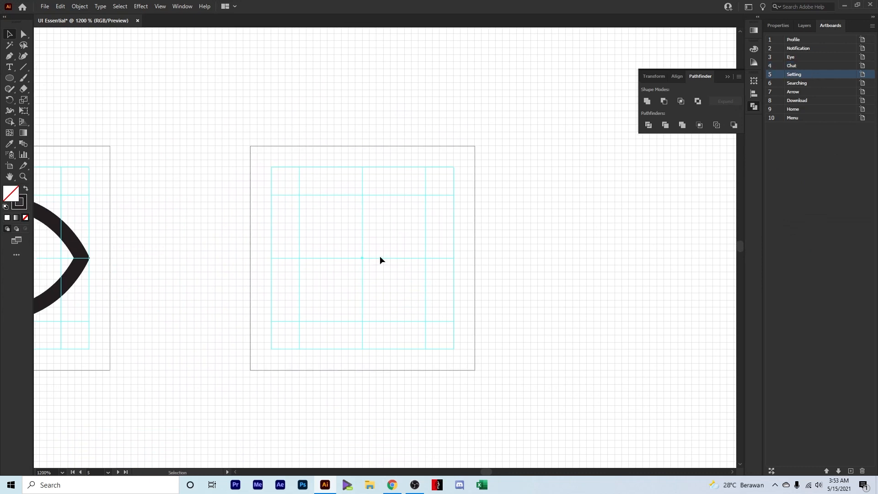
pyautogui.click(381, 254)
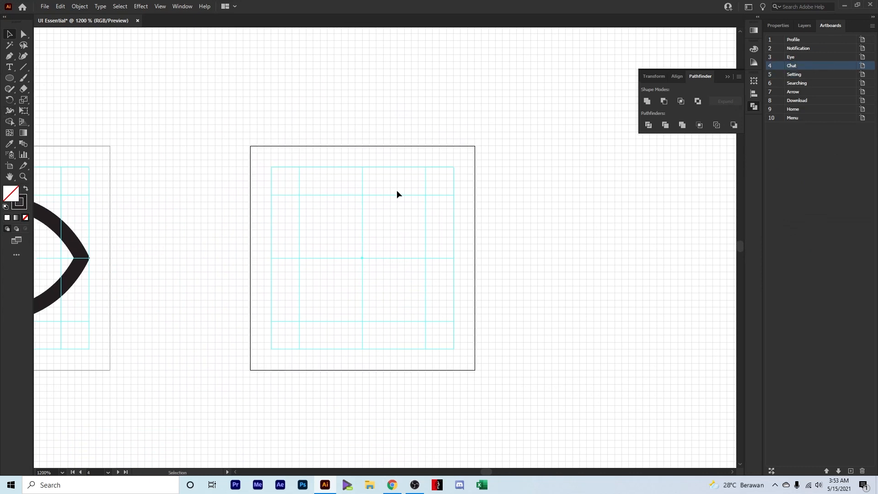
pyautogui.moveTo(345, 262); pyautogui.dragTo(377, 241)
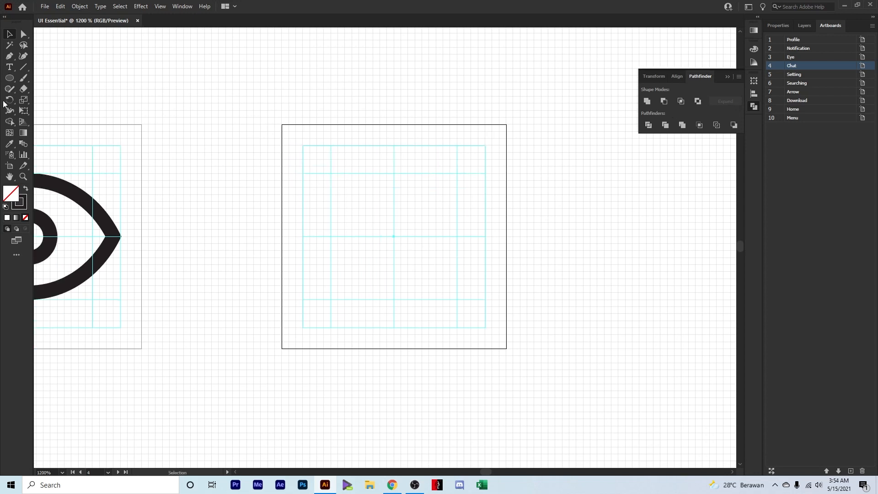
# Draw a rectangle across the full width of the Chat artboard's outer keyline square, starting at its top and ending below the centre guide
pyautogui.moveTo(10, 78); pyautogui.dragTo(45, 76)
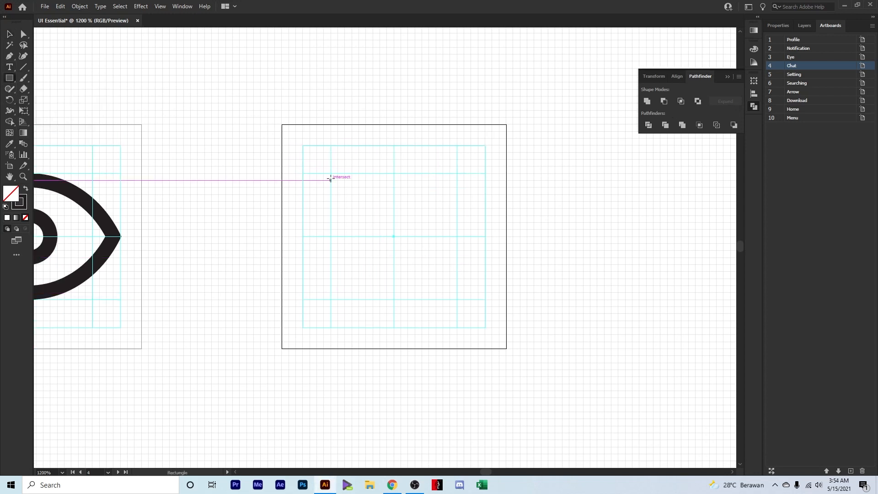
pyautogui.moveTo(303, 146); pyautogui.dragTo(485, 278)
pyautogui.press('v')
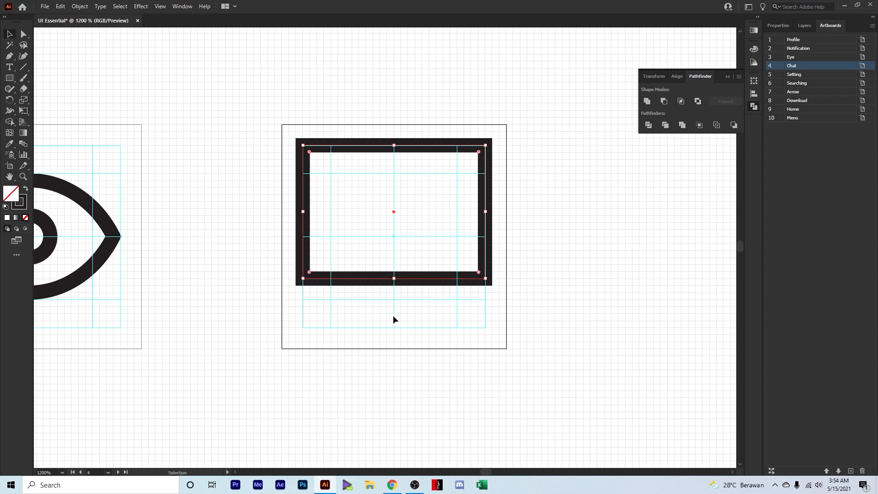
pyautogui.click(393, 319)
# Draw the bubble's tail with the Pen tool from the lower edge's midpoint down to the outer keyline and up to the inner right guide
pyautogui.click(9, 56)
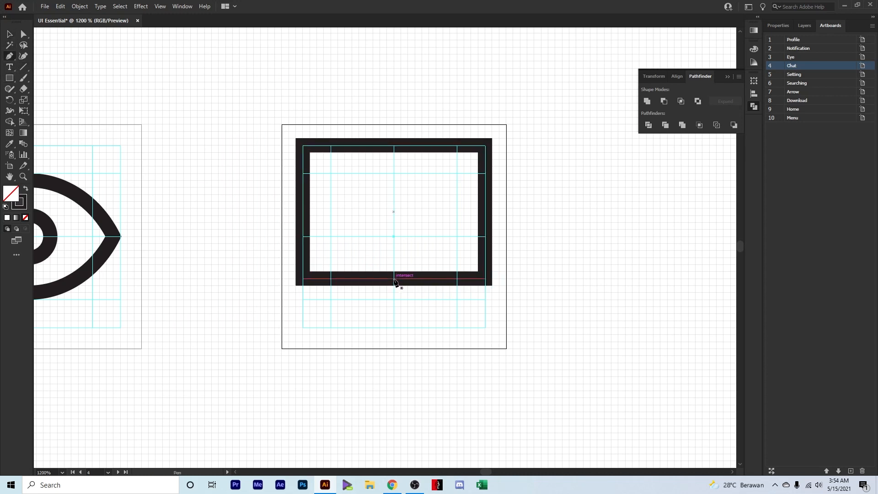
pyautogui.click(393, 278)
pyautogui.click(393, 327)
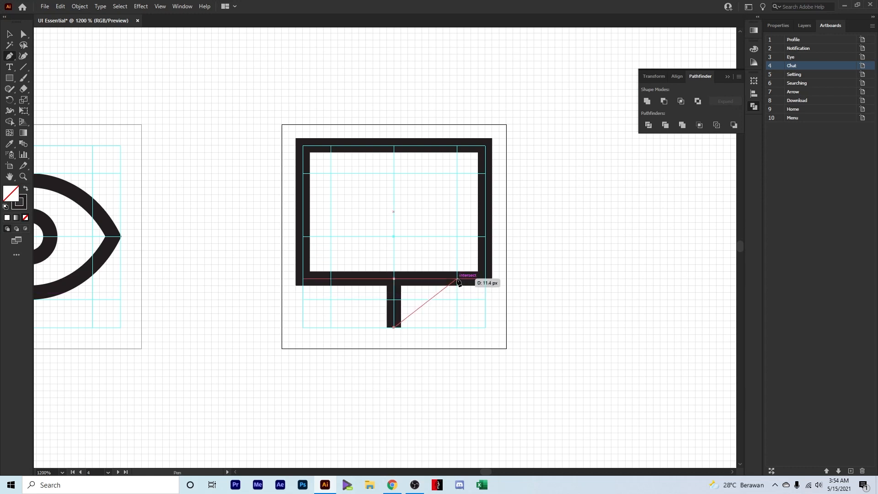
pyautogui.click(456, 279)
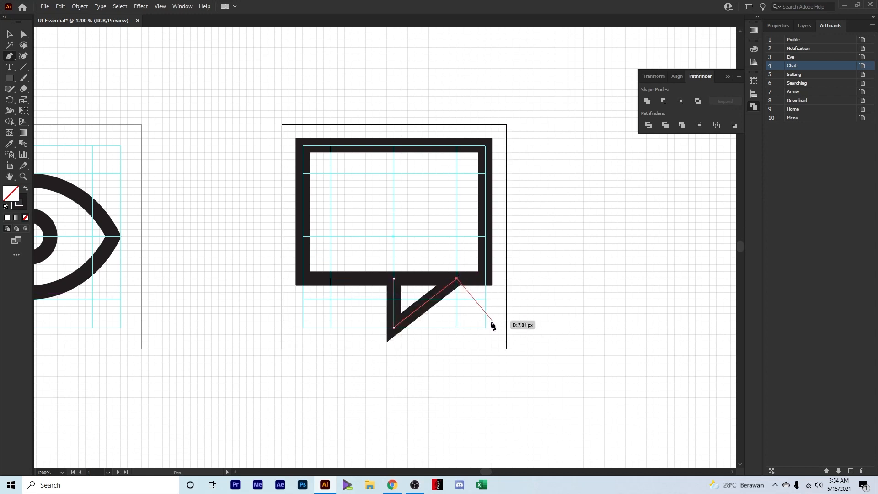
pyautogui.press('v')
# Remove the rectangle's lower edge segment between the two tail ends with the Shape Builder tool, and deselect the paths
pyautogui.moveTo(374, 259); pyautogui.dragTo(466, 315)
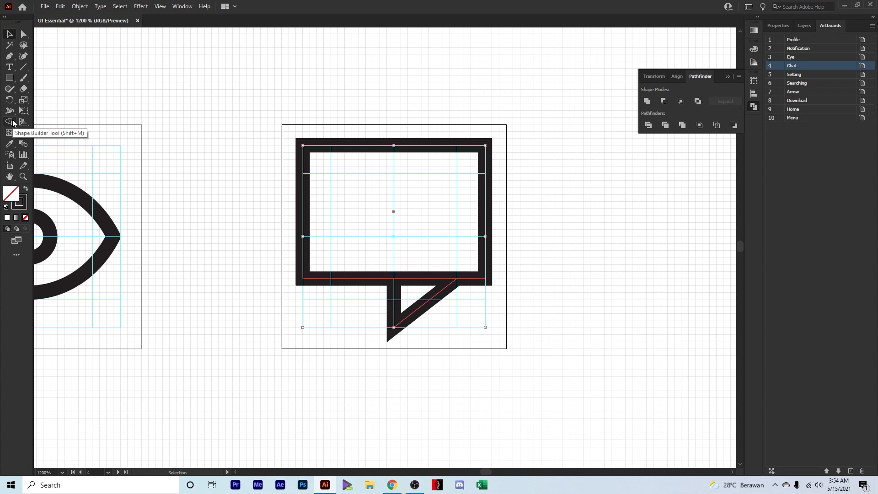
pyautogui.click(9, 122)
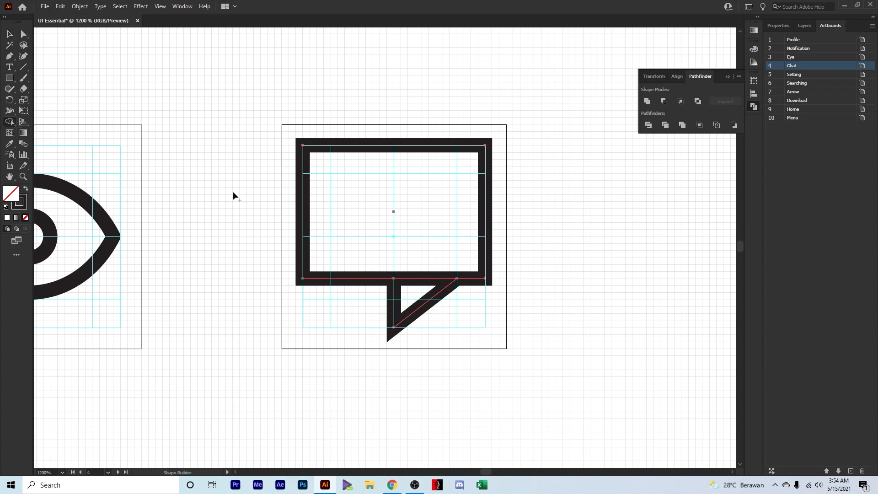
pyautogui.click(417, 282)
pyautogui.keyDown('alt'); pyautogui.click(416, 279); pyautogui.keyUp('alt')
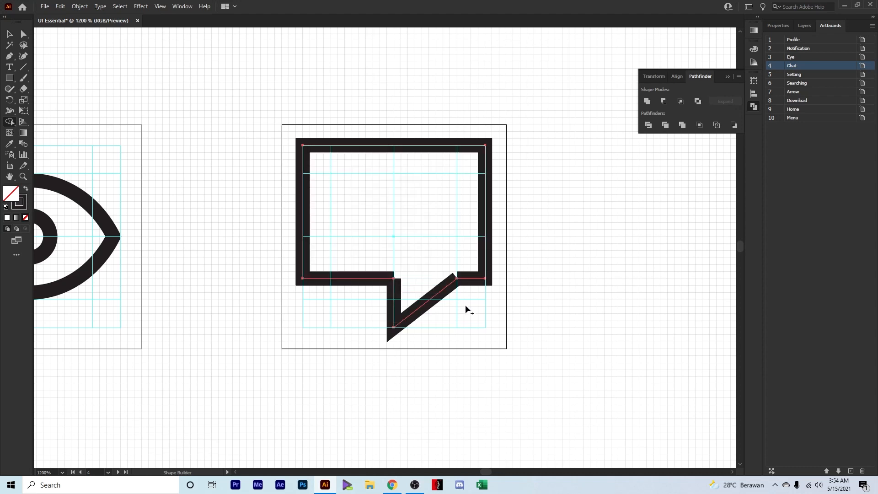
pyautogui.press('v')
pyautogui.click(467, 300)
# Join the speech bubble and tail paths into one continuous outline with clean corners, and deselect it
pyautogui.click(361, 269)
pyautogui.press('a')
pyautogui.press('v')
pyautogui.click(444, 258)
pyautogui.scroll(2, 454, 274)
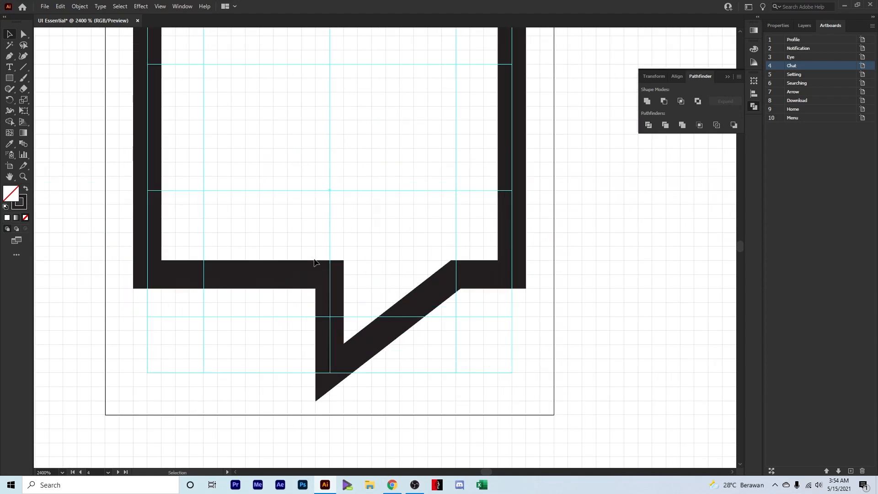
pyautogui.scroll(-2, 419, 347)
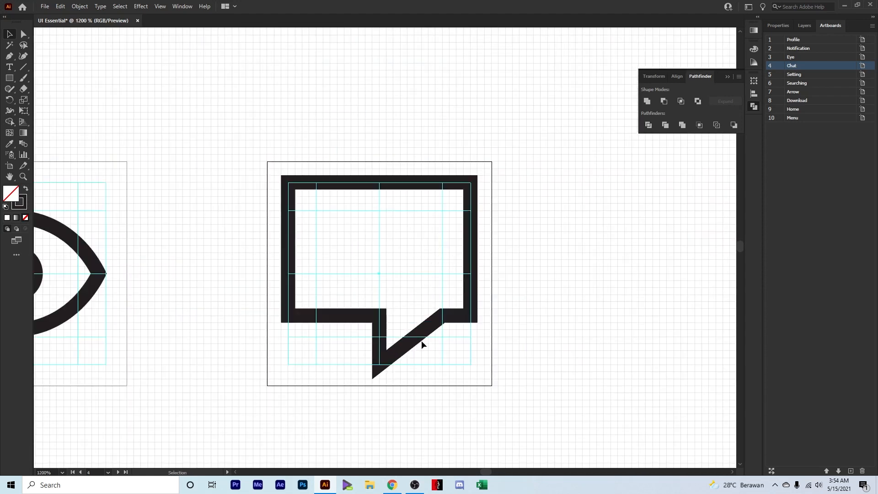
# Draw a 6 px horizontal line inside the bubble from the intersection of the inner upper and left guides, and lengthen it by 1 px
pyautogui.click(24, 67)
pyautogui.scroll(2, 353, 218)
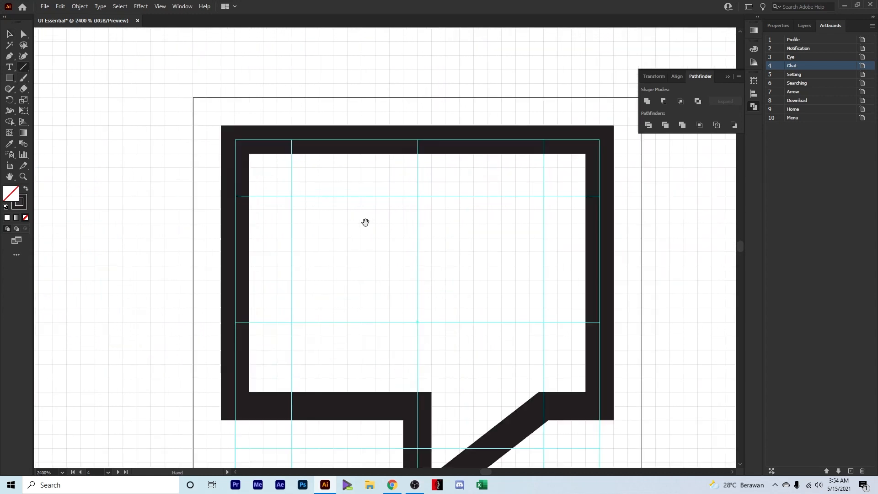
pyautogui.moveTo(365, 222); pyautogui.dragTo(314, 216)
pyautogui.moveTo(240, 191); pyautogui.dragTo(323, 190)
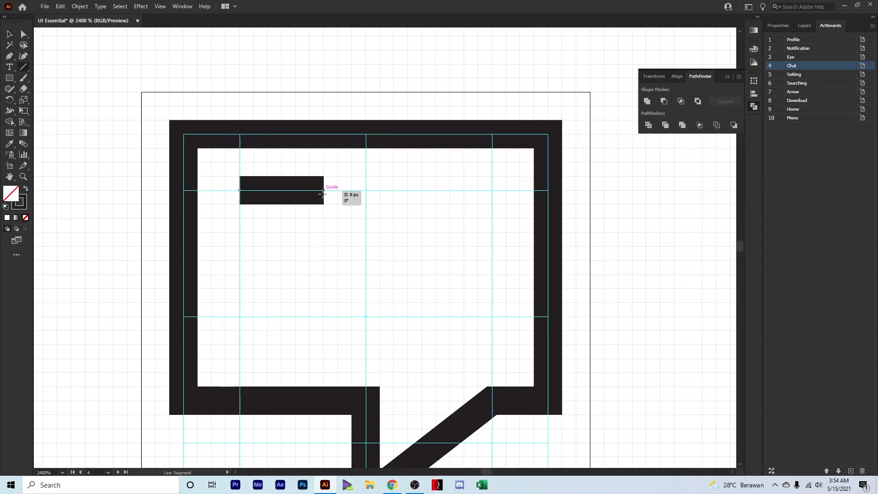
pyautogui.press('a')
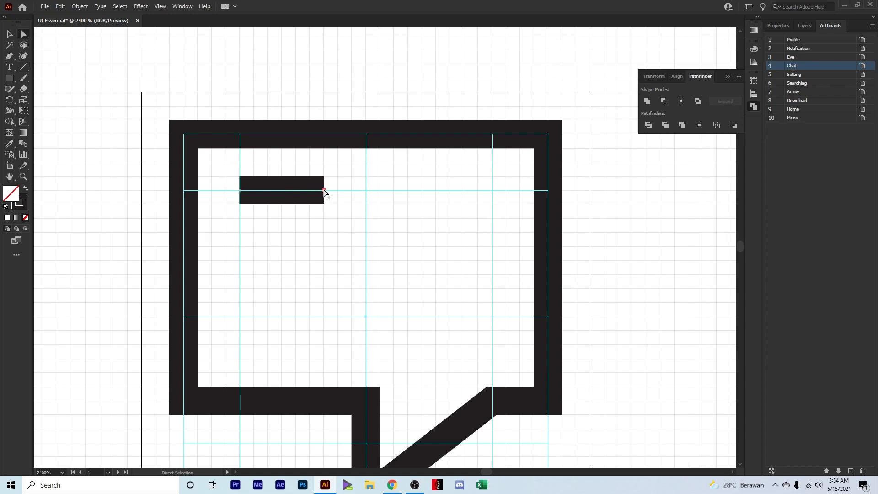
pyautogui.moveTo(325, 191); pyautogui.dragTo(337, 190)
pyautogui.press('v')
# Add a longer copy of the line 4 px below it, and move both lines down 1 px
pyautogui.moveTo(315, 191); pyautogui.dragTo(421, 247)
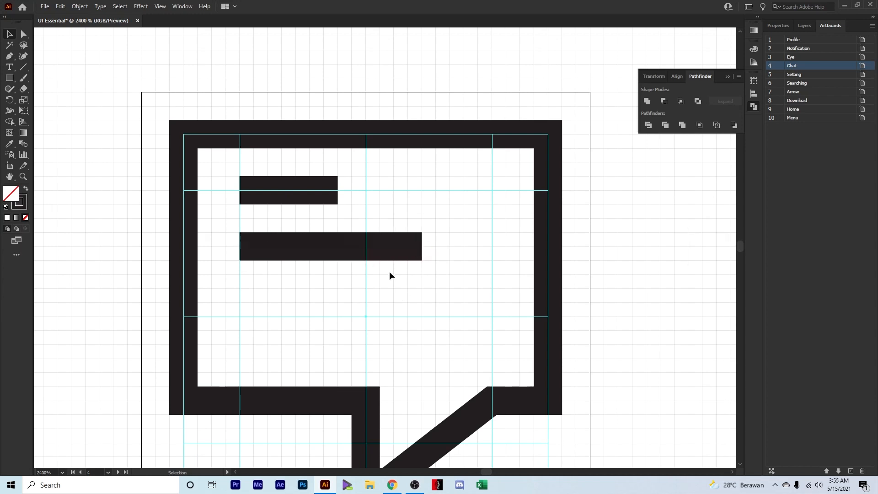
pyautogui.moveTo(412, 277); pyautogui.dragTo(276, 218)
pyautogui.press('Down')
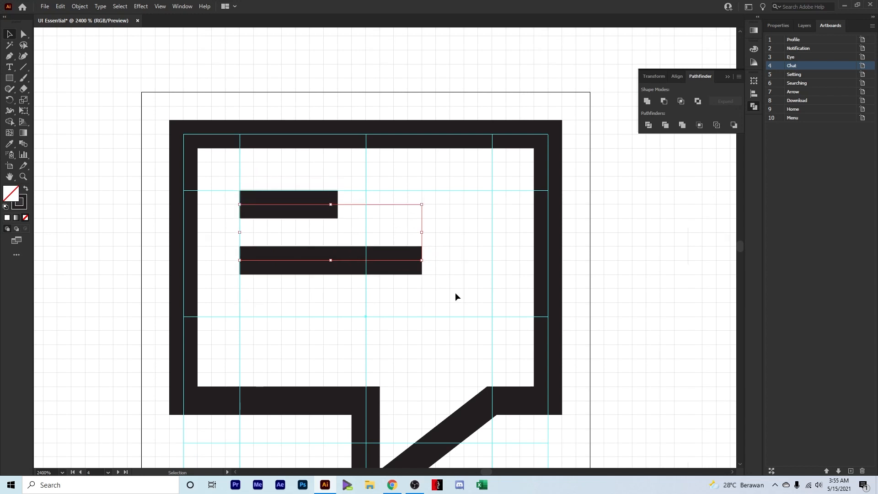
pyautogui.click(459, 293)
# Draw an 8 px circle centred on the guides of the Setting artboard, and deselect it
pyautogui.scroll(-5, 461, 285)
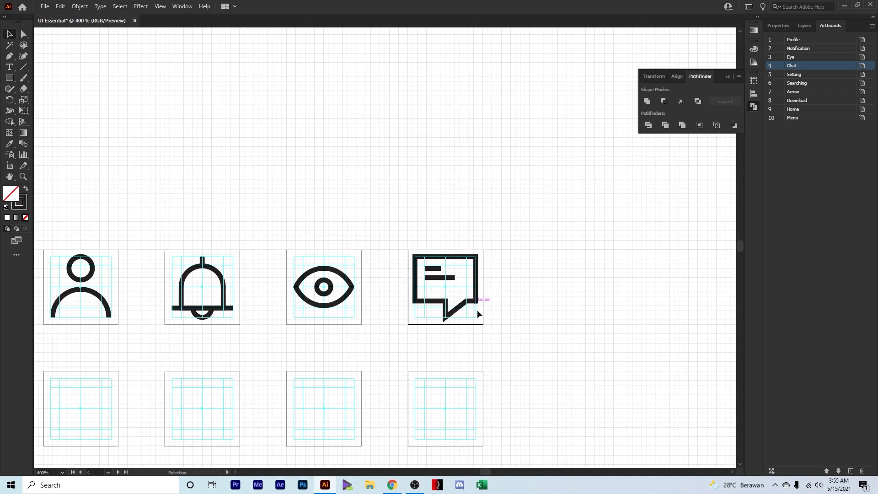
pyautogui.moveTo(456, 329); pyautogui.dragTo(513, 274)
pyautogui.moveTo(444, 280); pyautogui.dragTo(539, 261)
pyautogui.moveTo(379, 307); pyautogui.dragTo(367, 243)
pyautogui.click(207, 250)
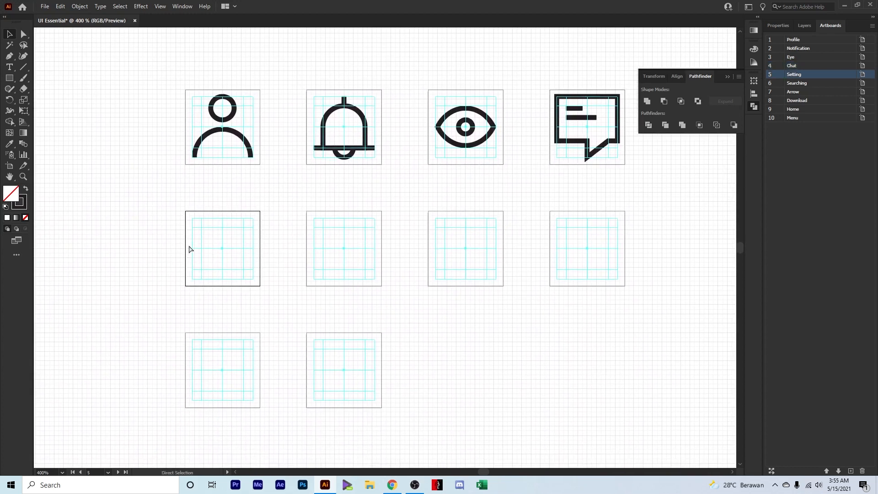
pyautogui.scroll(3, 199, 244)
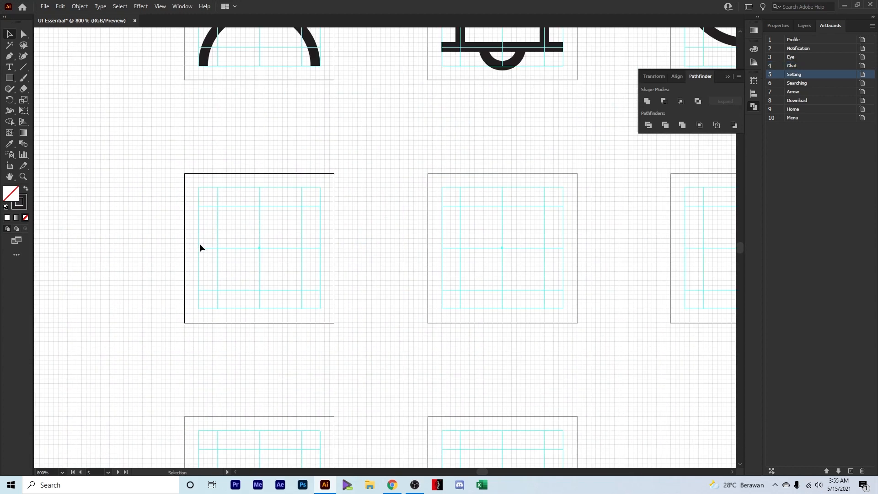
pyautogui.rightClick(9, 77)
pyautogui.click(46, 99)
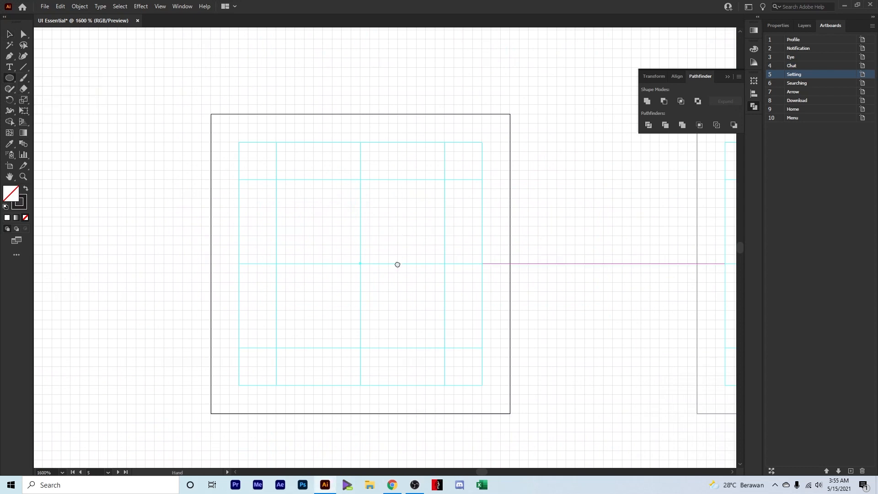
pyautogui.moveTo(397, 264); pyautogui.dragTo(364, 272)
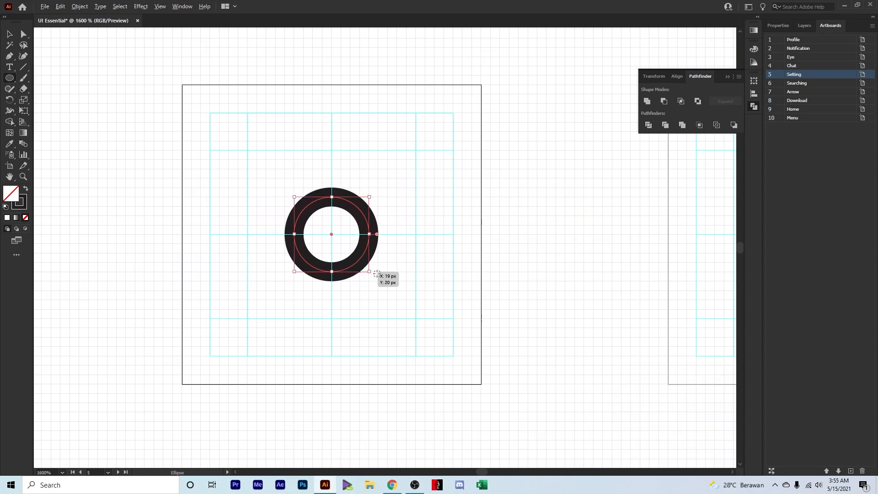
pyautogui.press('v')
pyautogui.click(380, 259)
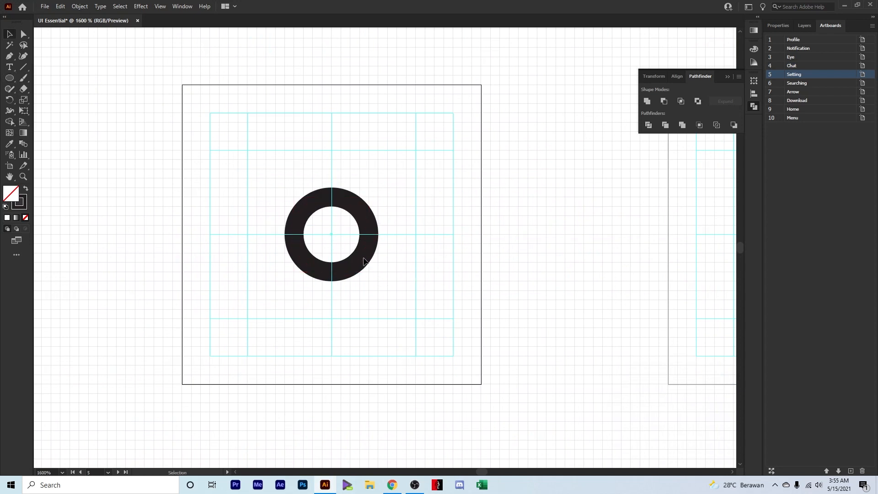
# Add a concentric copy of the circle enlarged to 18 px at the inner guides, and shrink the original circle to 6 px
pyautogui.click(364, 261)
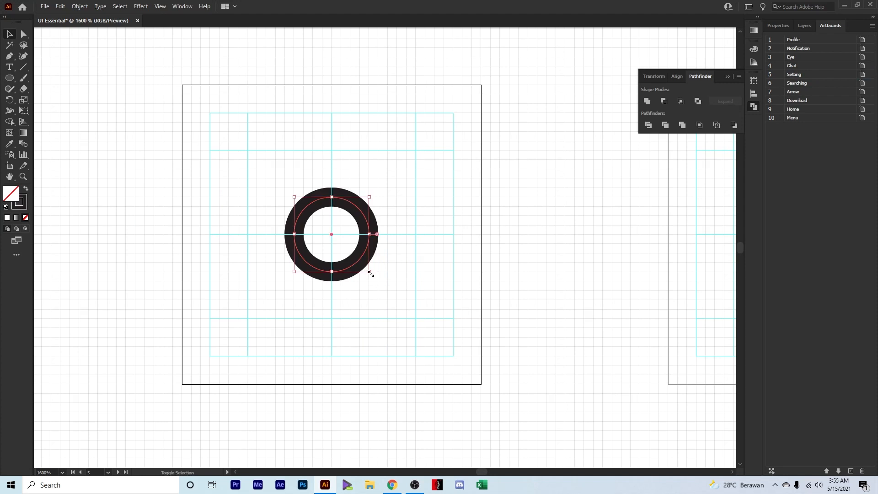
pyautogui.moveTo(370, 272); pyautogui.dragTo(418, 324)
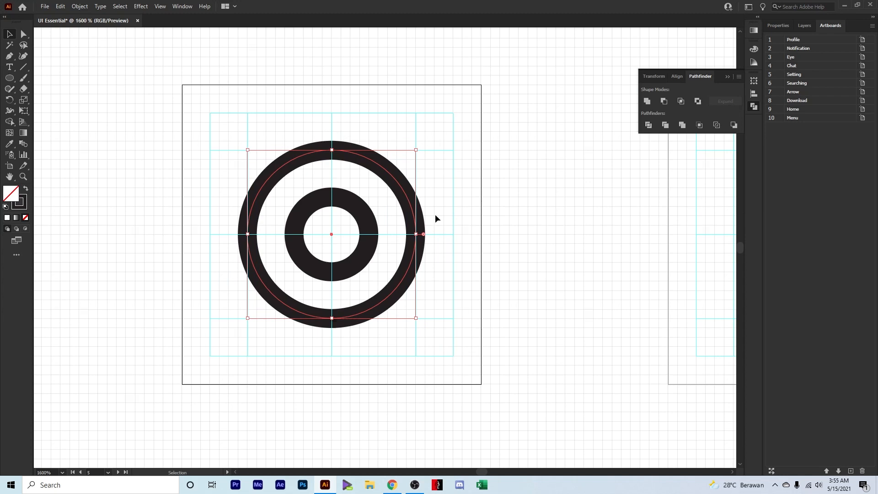
pyautogui.click(362, 215)
pyautogui.moveTo(369, 272); pyautogui.dragTo(362, 270)
pyautogui.click(463, 192)
pyautogui.moveTo(426, 188); pyautogui.dragTo(459, 244)
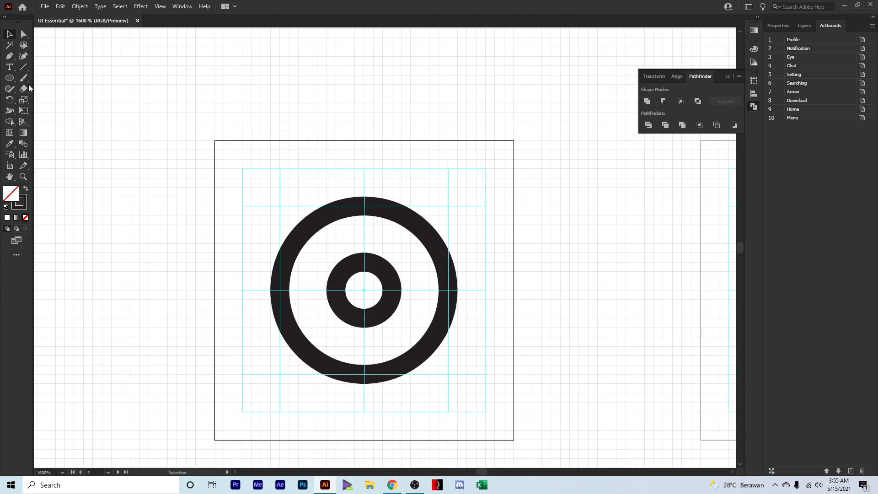
# Draw a 6 by 8 px rectangle centred where the vertical centre guide meets the outer upper guide, and move it down 4 px
pyautogui.click(9, 78)
pyautogui.click(46, 78)
pyautogui.moveTo(363, 171)
pyautogui.mouseDown()
pyautogui.moveTo(392, 197)
pyautogui.moveTo(389, 218)
pyautogui.moveTo(388, 202)
pyautogui.mouseUp()
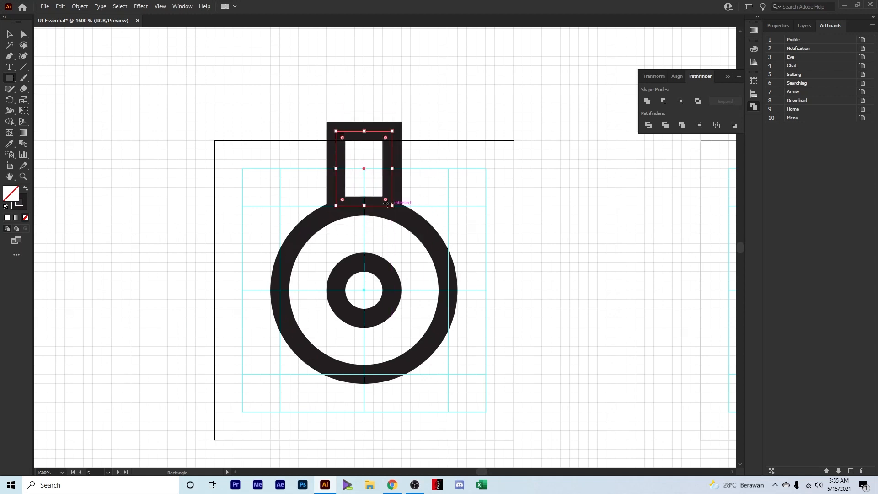
pyautogui.press('Down')
pyautogui.press('Down')
pyautogui.press('Down')
pyautogui.press('Down')
pyautogui.press('Down')
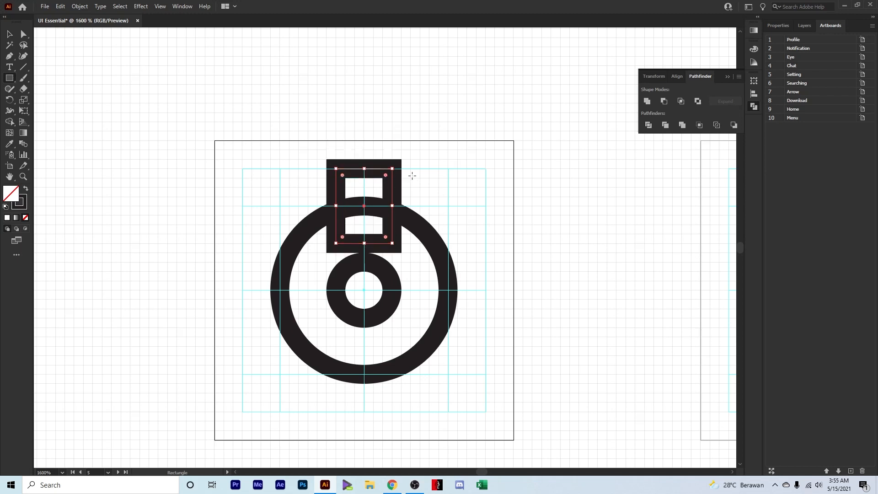
# Shorten the rectangle to 6 px tall by raising its lower edge, and deselect it
pyautogui.press('v')
pyautogui.moveTo(364, 242); pyautogui.dragTo(363, 229)
pyautogui.click(440, 194)
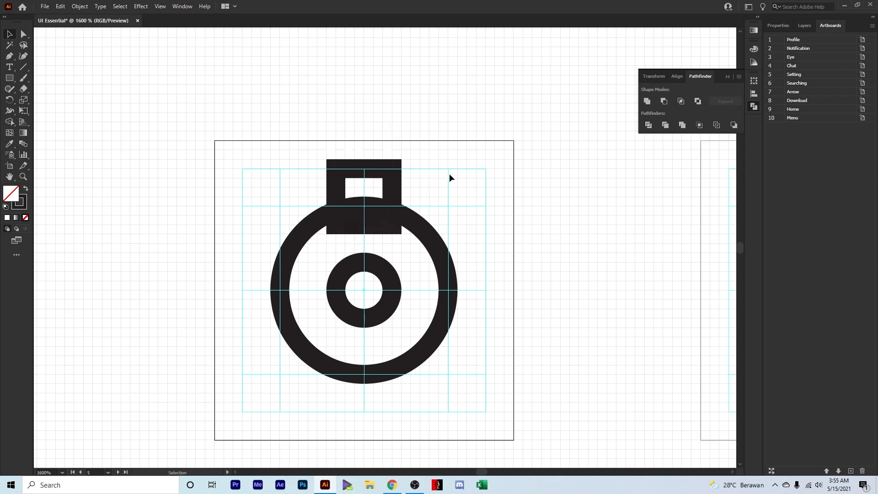
# Move the rectangle's two upper corners inward by 1 px each to form a tapered gear tooth, and deselect it
pyautogui.press('a')
pyautogui.click(337, 170)
pyautogui.press('Right')
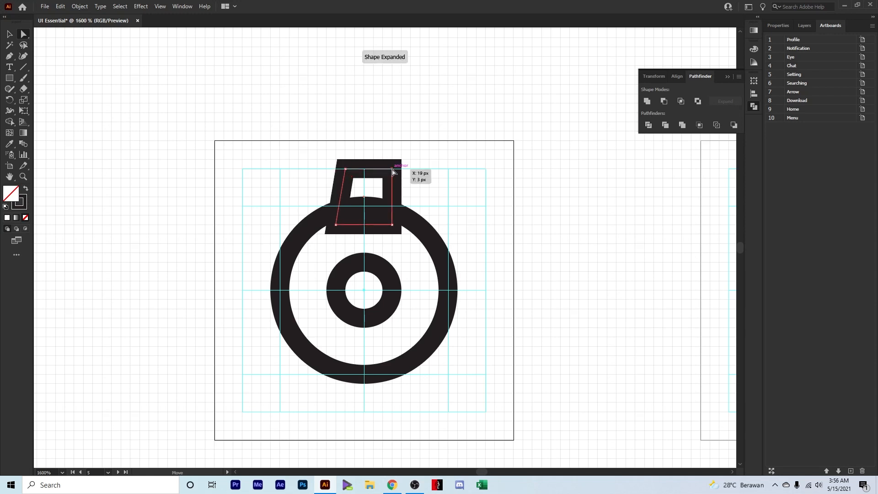
pyautogui.click(392, 169)
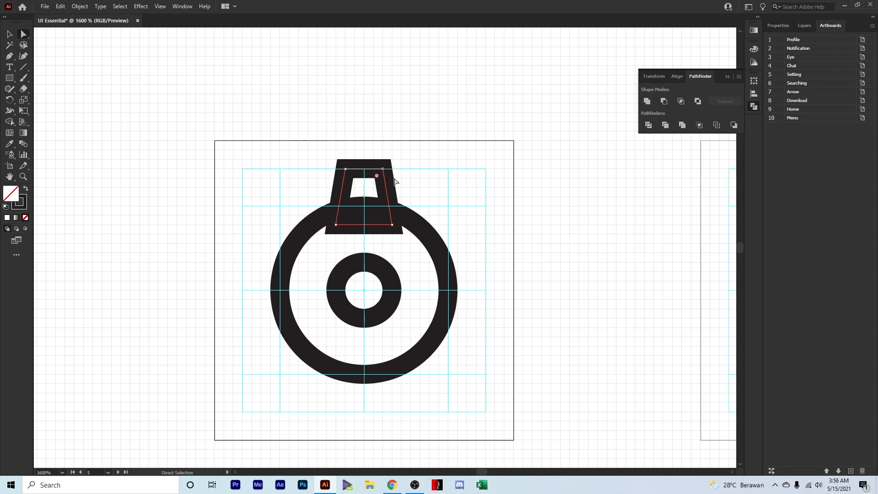
pyautogui.press('v')
pyautogui.click(410, 188)
# Create a copy of the gear tooth rotated 45° about the centre of the circles
pyautogui.click(379, 184)
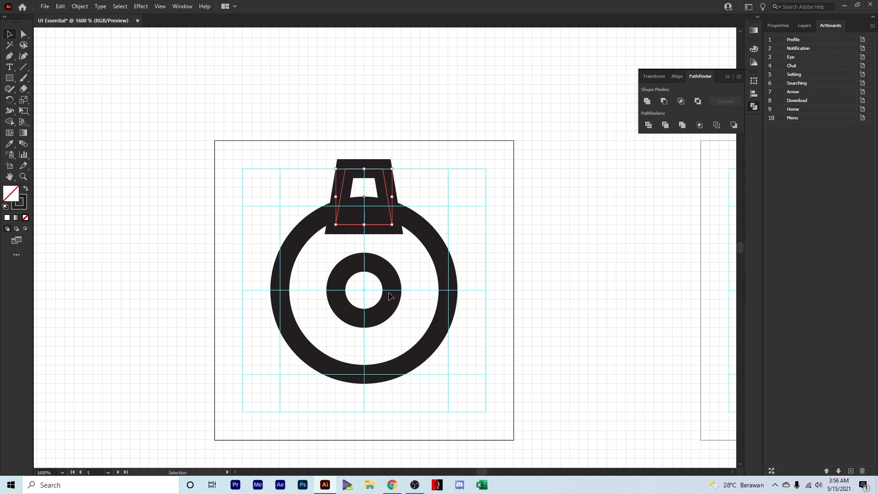
pyautogui.press('r')
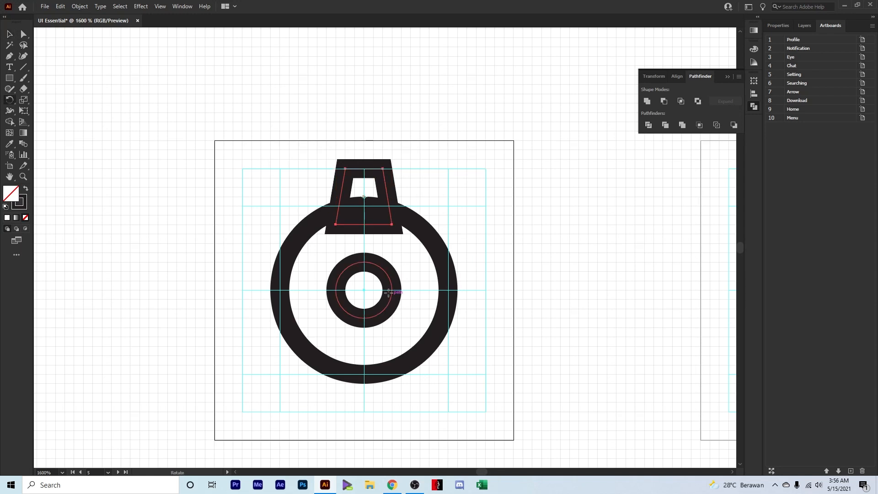
pyautogui.keyDown('alt'); pyautogui.click(364, 290); pyautogui.keyUp('alt')
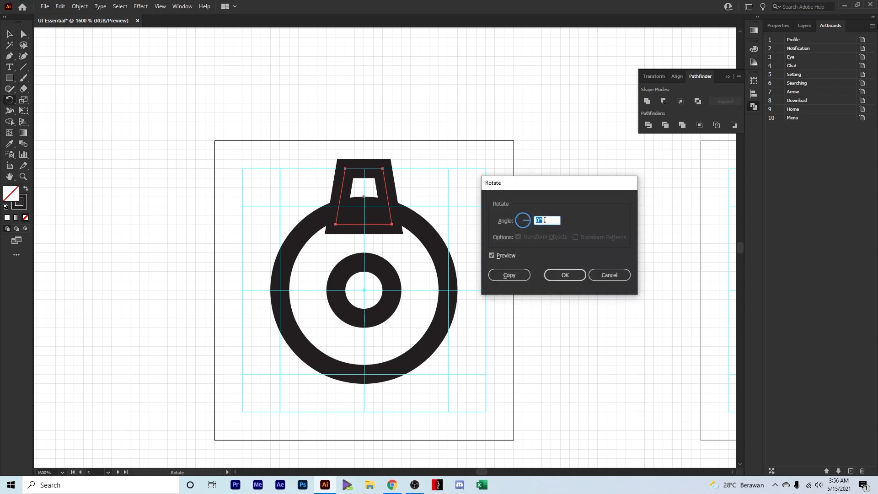
pyautogui.write('45')
pyautogui.click(519, 274)
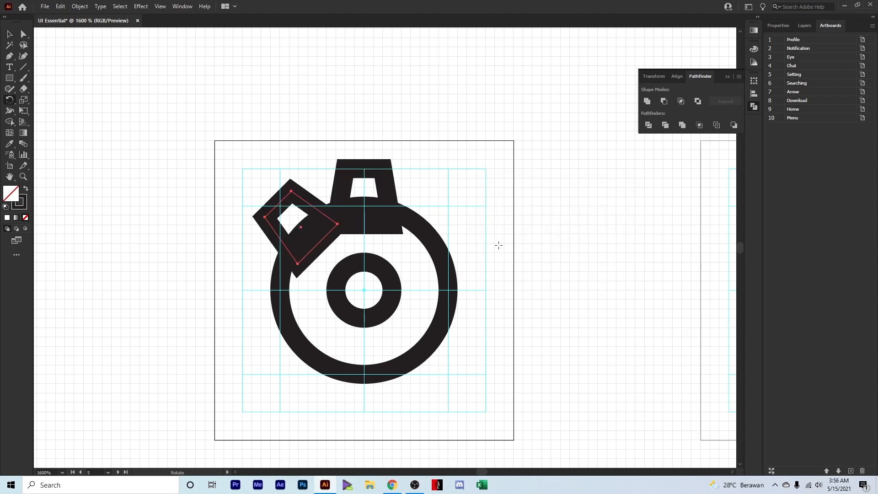
# Repeat the rotated copy six more times to complete the ring of eight teeth, and deselect it
pyautogui.press('v')
pyautogui.hotkey('ctrl', 'd')
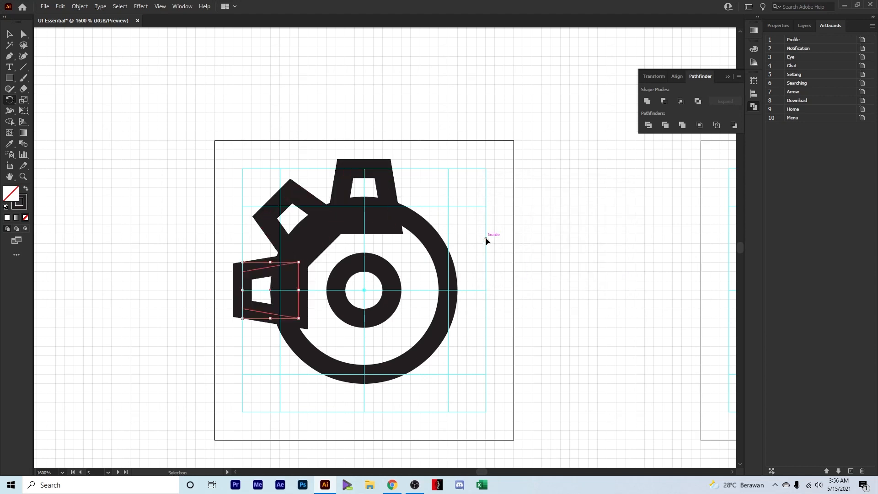
pyautogui.hotkey('ctrl', 'd')
pyautogui.hotkey('ctrl', 'd')
pyautogui.hotkey('ctrl', 'd')
pyautogui.hotkey('ctrl', 'd')
pyautogui.hotkey('ctrl', 'd')
pyautogui.press('r')
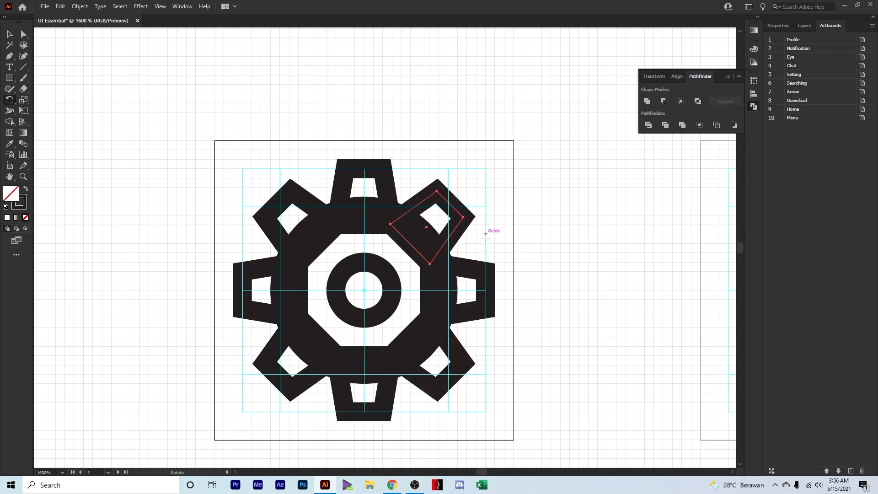
pyautogui.press('v')
pyautogui.click(488, 235)
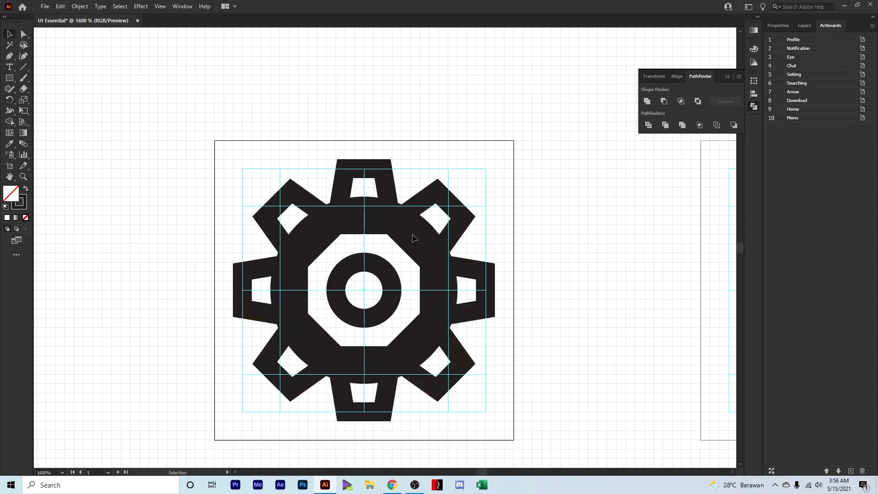
# Unite the eight teeth and the outer circle into one gear outline, leaving out the small inner circle
pyautogui.moveTo(222, 163); pyautogui.dragTo(511, 428)
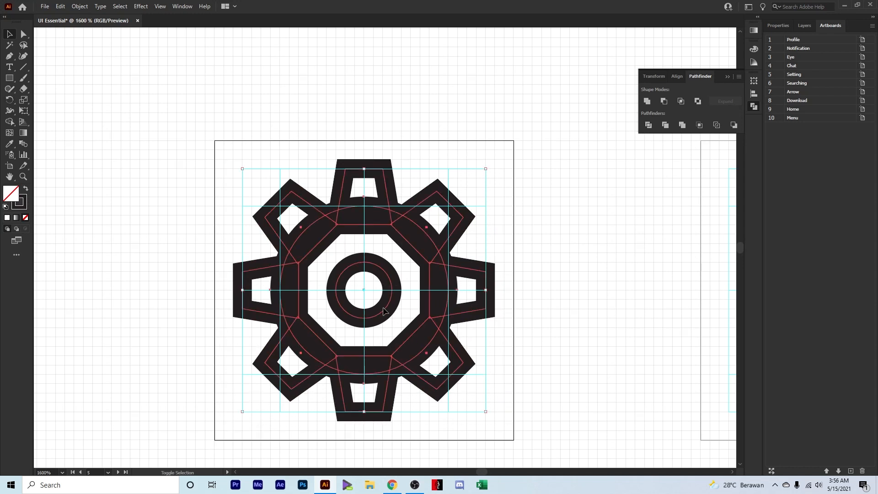
pyautogui.keyDown('shift'); pyautogui.click(384, 311); pyautogui.keyUp('shift')
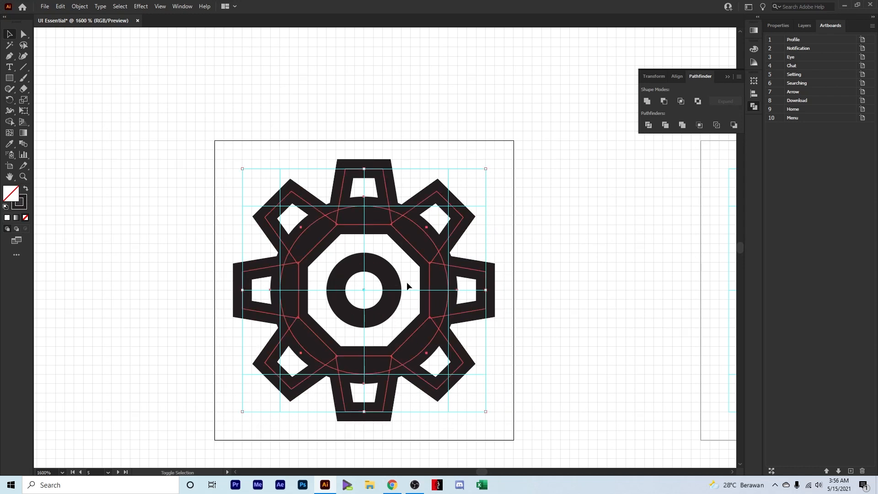
pyautogui.click(647, 102)
pyautogui.click(430, 145)
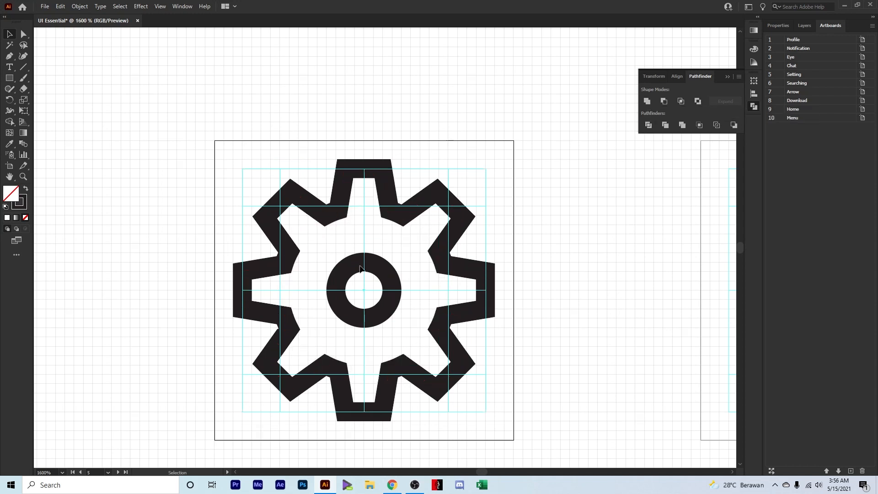
# Round the inward corners between all the gear teeth to the maximum radius, and deselect the outline
pyautogui.press('a')
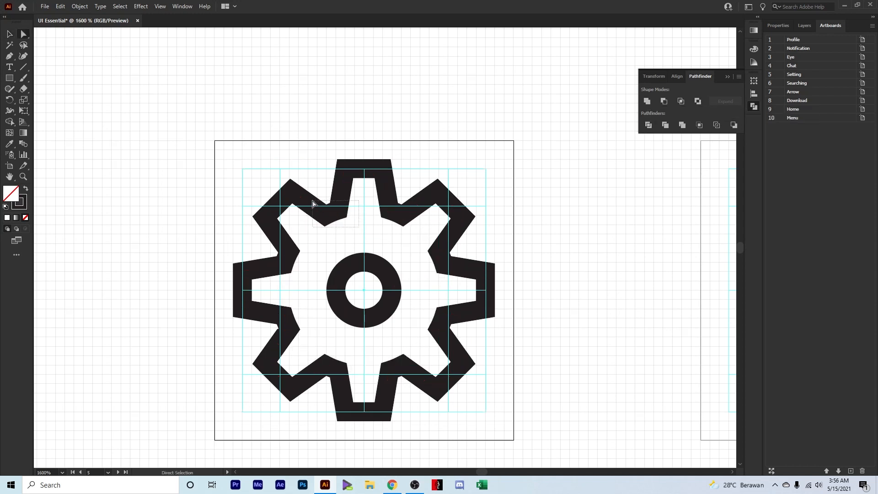
pyautogui.click(326, 205)
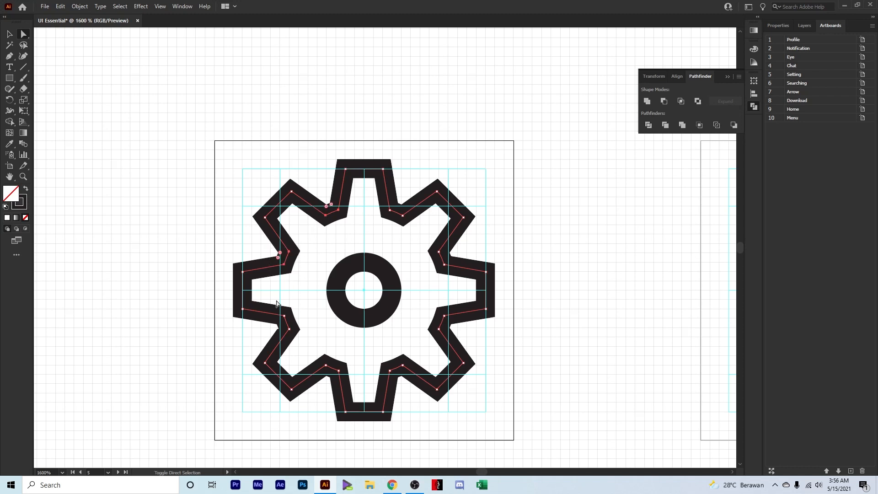
pyautogui.moveTo(275, 300); pyautogui.dragTo(304, 339)
pyautogui.moveTo(381, 346); pyautogui.dragTo(420, 380)
pyautogui.moveTo(418, 237); pyautogui.dragTo(429, 163)
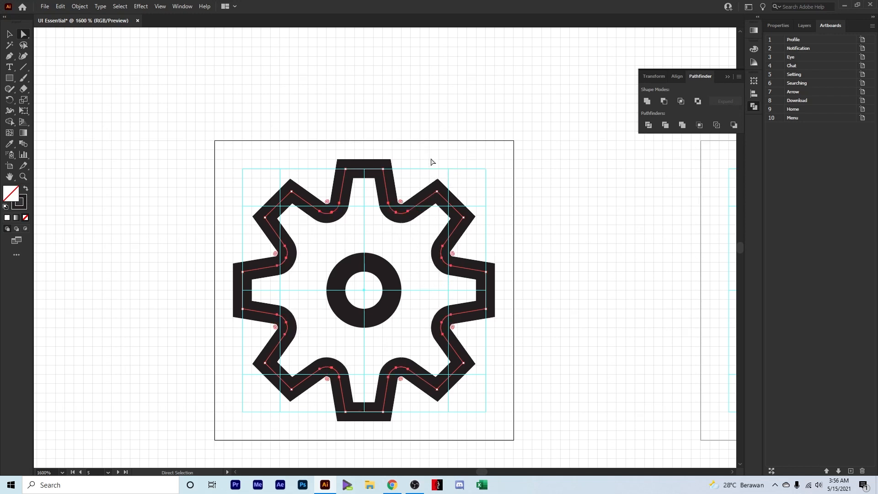
pyautogui.click(435, 164)
# Draw a 21 px circle on the Searching artboard from the upper-left corner of the outer guides, and deselect it
pyautogui.scroll(-4, 469, 185)
pyautogui.scroll(1, 477, 192)
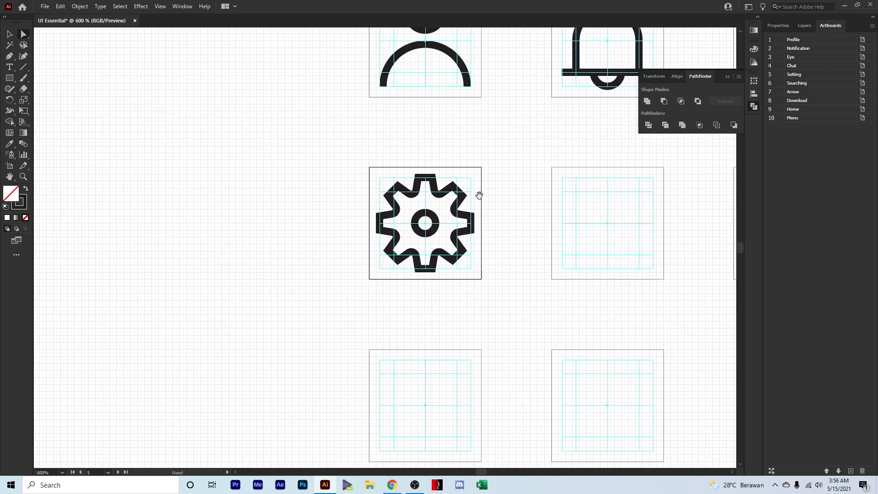
pyautogui.moveTo(479, 195); pyautogui.dragTo(300, 190)
pyautogui.press('v')
pyautogui.click(446, 204)
pyautogui.moveTo(446, 204); pyautogui.dragTo(382, 236)
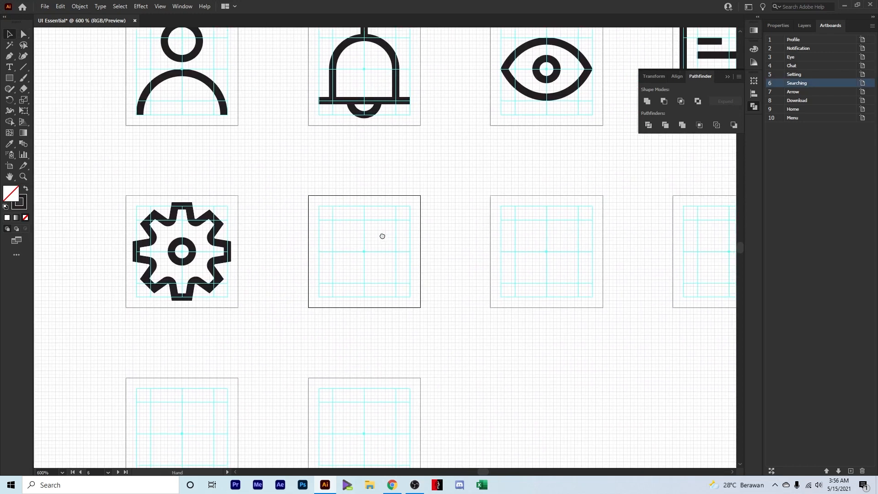
pyautogui.scroll(4, 376, 238)
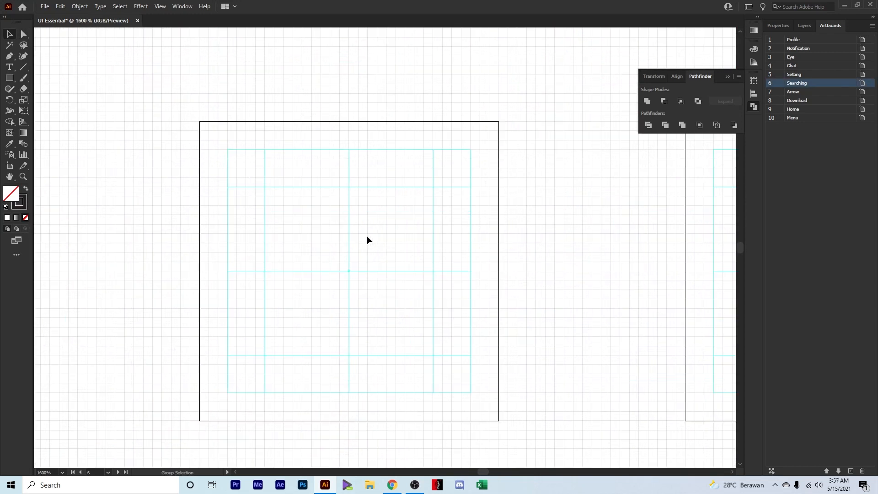
pyautogui.click(9, 78)
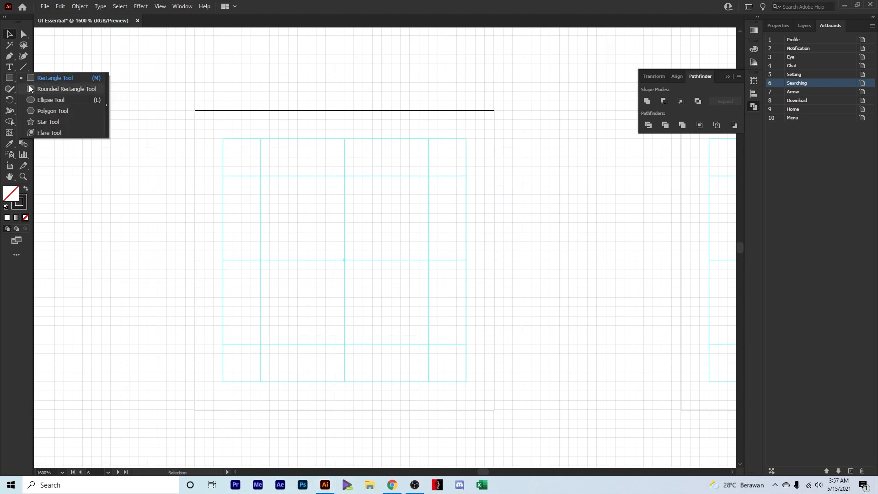
pyautogui.click(51, 102)
pyautogui.moveTo(223, 138)
pyautogui.mouseDown()
pyautogui.moveTo(373, 314)
pyautogui.moveTo(401, 329)
pyautogui.mouseUp()
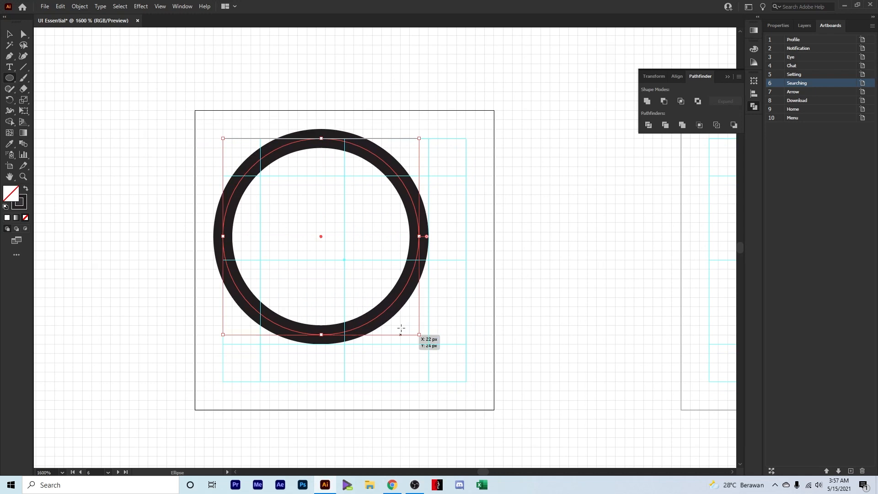
pyautogui.press('v')
pyautogui.click(433, 285)
# Draw a 45° handle line from the lower-right corner of the outer guides to the circle, and deselect it
pyautogui.click(24, 66)
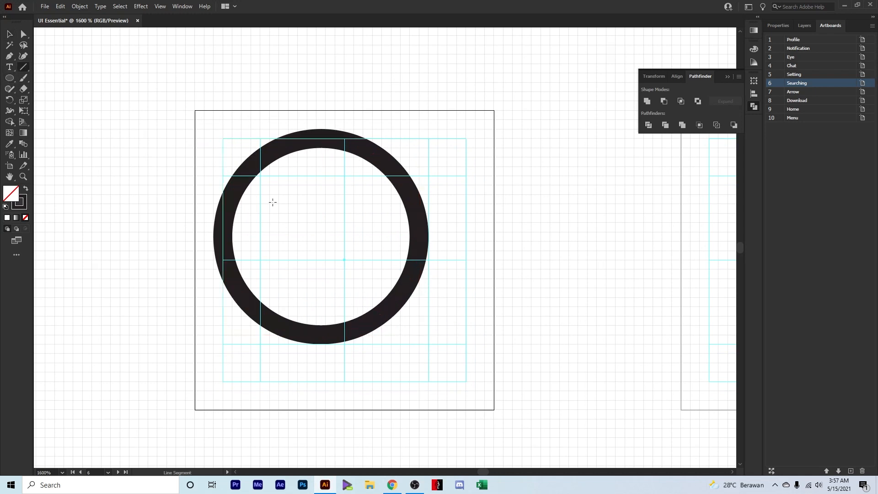
pyautogui.moveTo(466, 381)
pyautogui.mouseDown()
pyautogui.moveTo(397, 302)
pyautogui.moveTo(391, 306)
pyautogui.mouseUp()
pyautogui.press('v')
pyautogui.click(440, 283)
# Draw a vertical line down the centre of the Arrow artboard, between the top and bottom edges of the inner guides
pyautogui.scroll(-4, 440, 283)
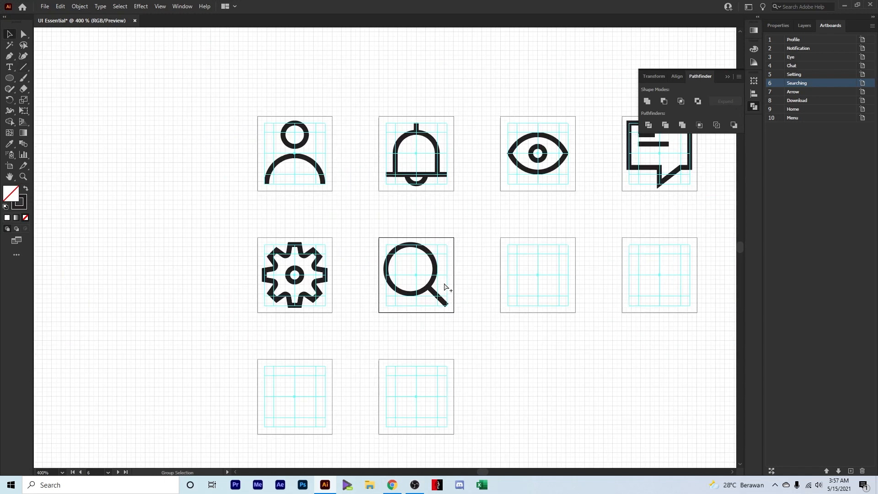
pyautogui.moveTo(469, 286); pyautogui.dragTo(313, 270)
pyautogui.scroll(2, 383, 268)
pyautogui.moveTo(393, 257); pyautogui.dragTo(368, 259)
pyautogui.click(368, 264)
pyautogui.scroll(2, 368, 267)
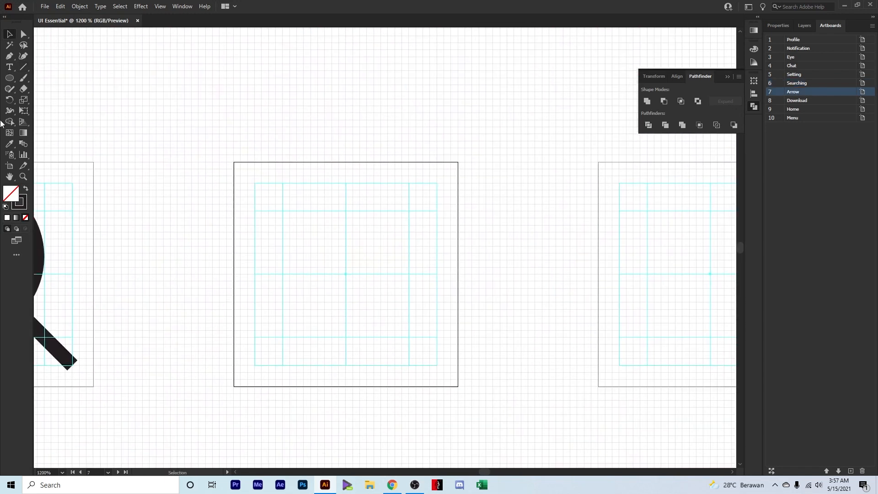
pyautogui.click(23, 67)
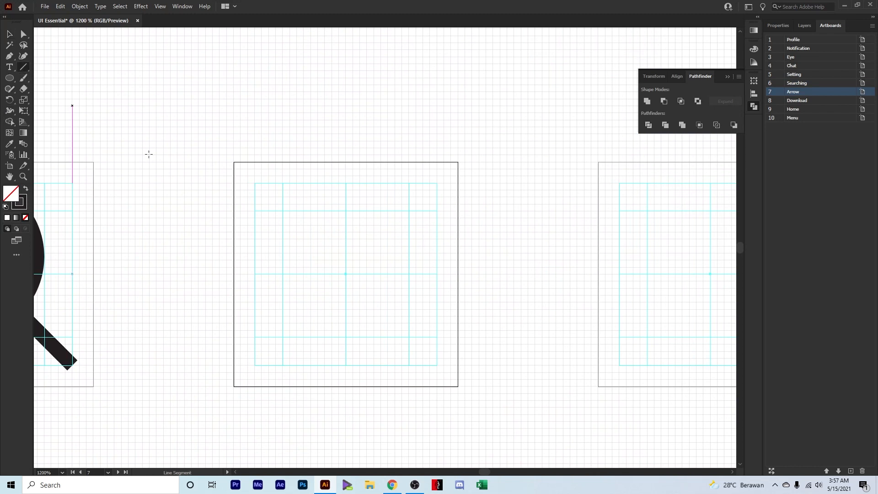
pyautogui.moveTo(346, 337); pyautogui.dragTo(346, 211)
pyautogui.press('v')
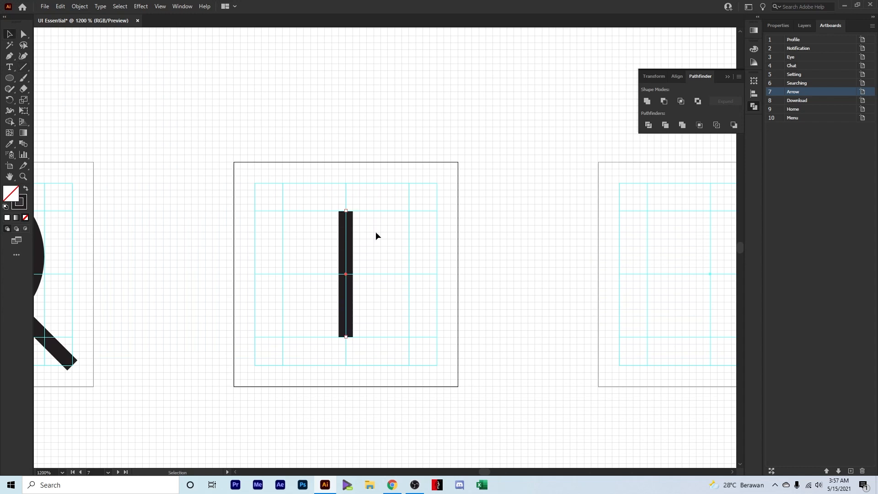
# Draw two 45° arrowhead lines from the inner guides' side midpoints to the shaft's upper end, and deselect them
pyautogui.click(12, 59)
pyautogui.click(23, 67)
pyautogui.moveTo(283, 273); pyautogui.dragTo(346, 211)
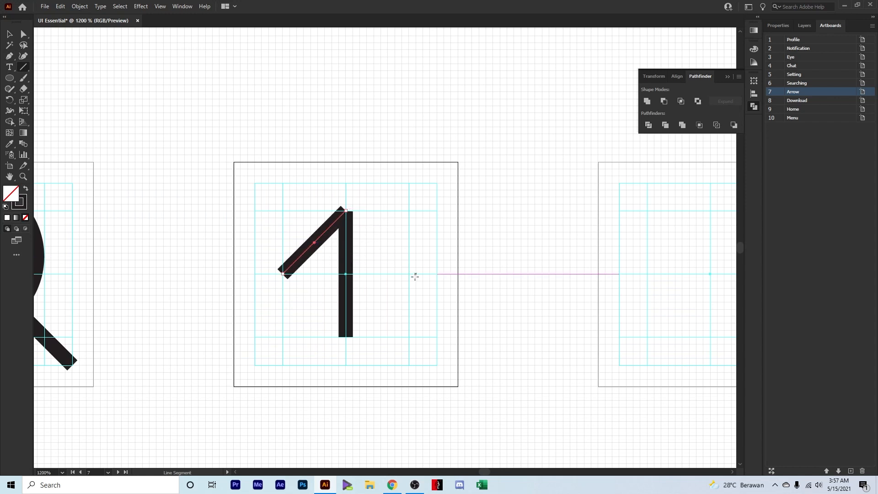
pyautogui.moveTo(409, 274); pyautogui.dragTo(346, 211)
pyautogui.press('v')
pyautogui.click(386, 209)
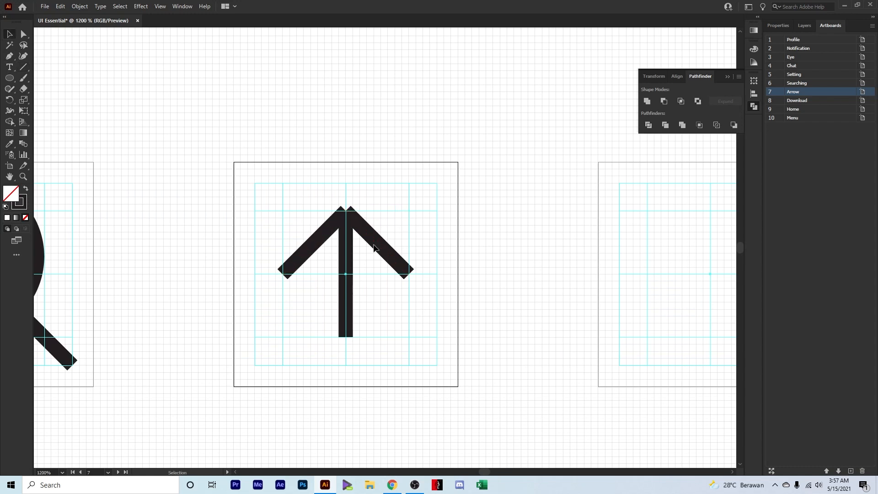
# Join the two diagonal arrowhead lines into one path with a sharp tip, and deselect it
pyautogui.click(365, 235)
pyautogui.keyDown('shift'); pyautogui.click(323, 230); pyautogui.keyUp('shift')
pyautogui.press('a')
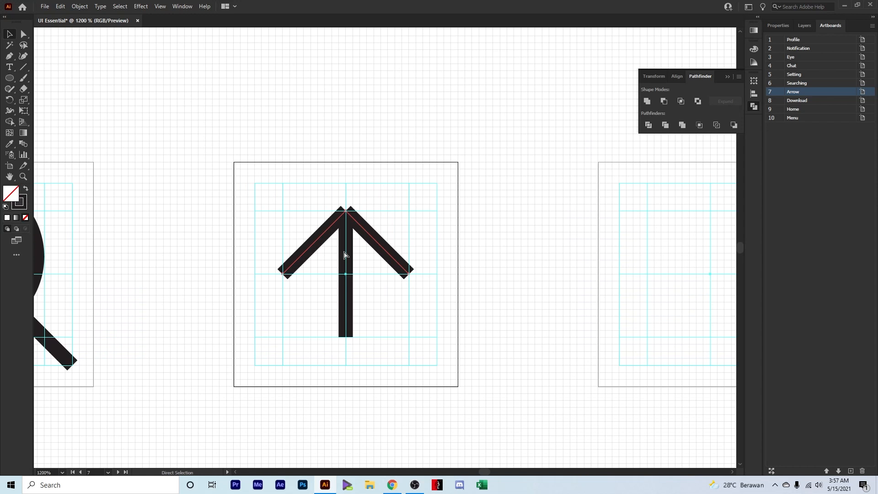
pyautogui.hotkey('ctrl', 'j')
pyautogui.hotkey('ctrl', 'j')
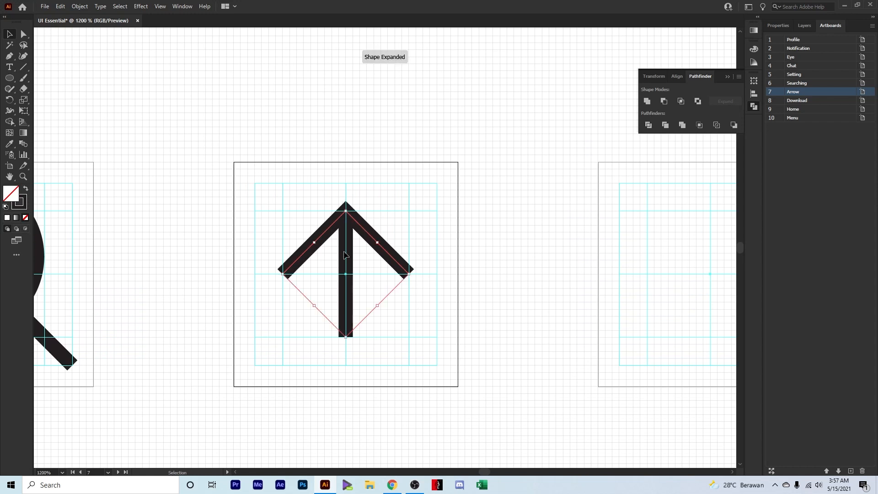
pyautogui.click(445, 277)
# Copy the whole arrow and paste it in the same place on the Download artboard
pyautogui.scroll(-3, 383, 286)
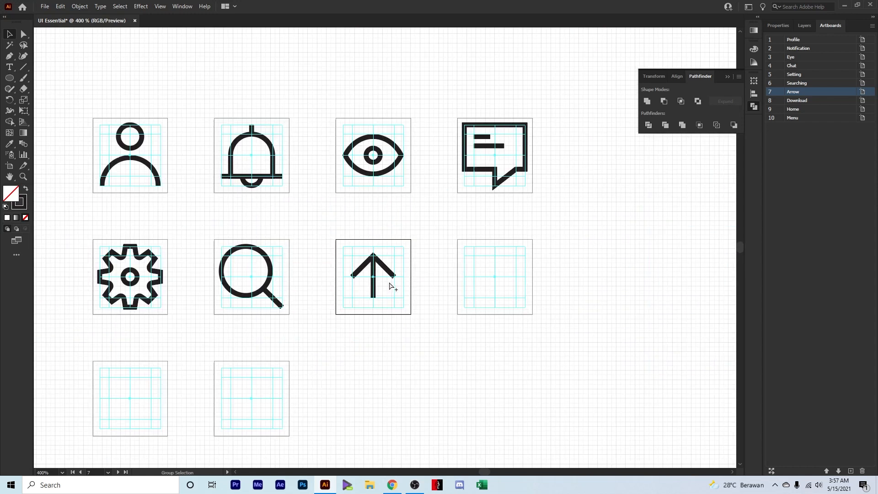
pyautogui.moveTo(394, 288); pyautogui.dragTo(383, 287)
pyautogui.scroll(2, 431, 276)
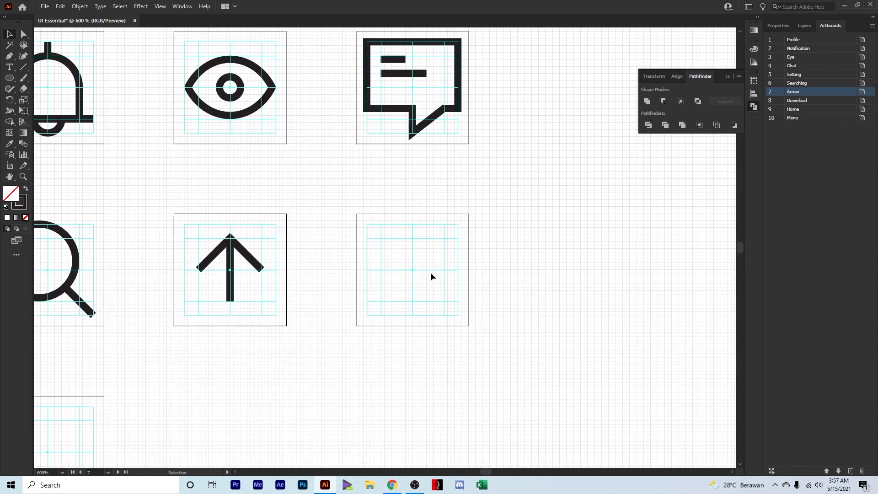
pyautogui.moveTo(246, 280); pyautogui.dragTo(236, 282)
pyautogui.moveTo(235, 282); pyautogui.dragTo(146, 218)
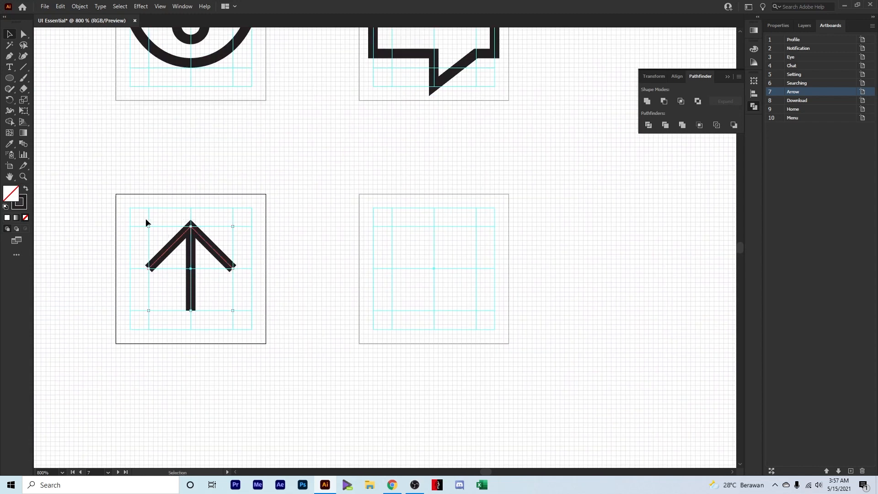
pyautogui.press('a')
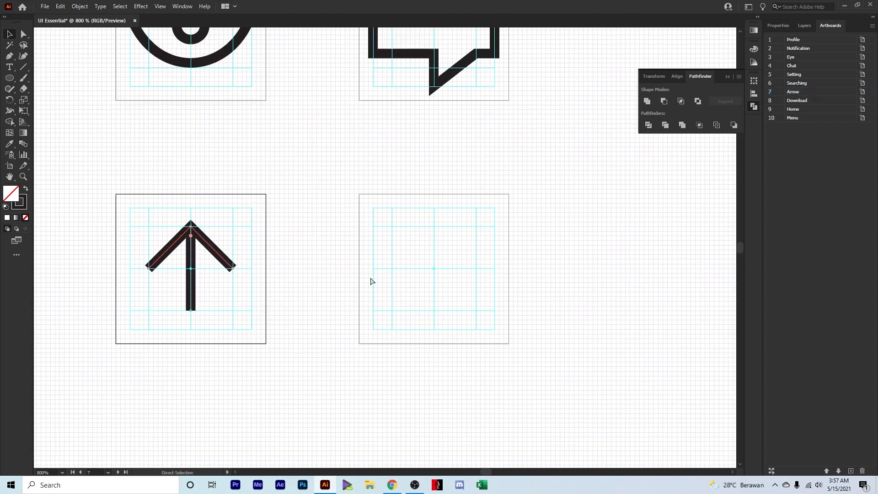
pyautogui.press('v')
pyautogui.click(440, 257)
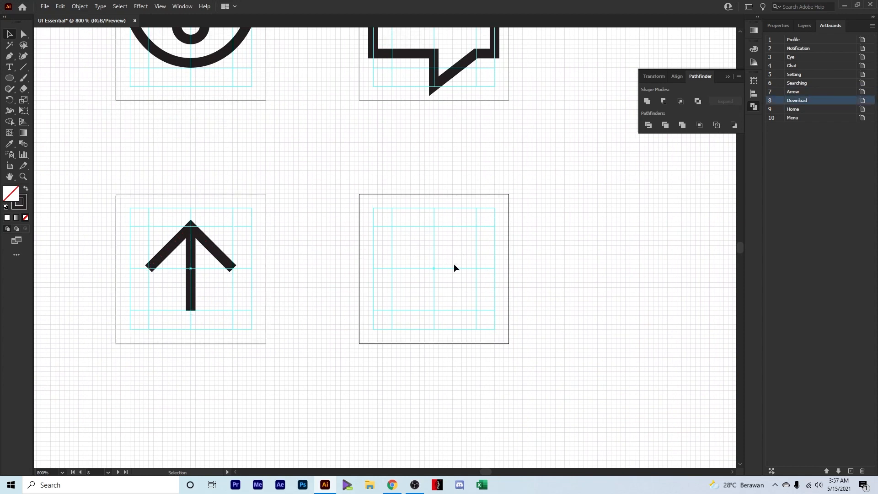
pyautogui.hotkey('ctrl', 'shift', 'v')
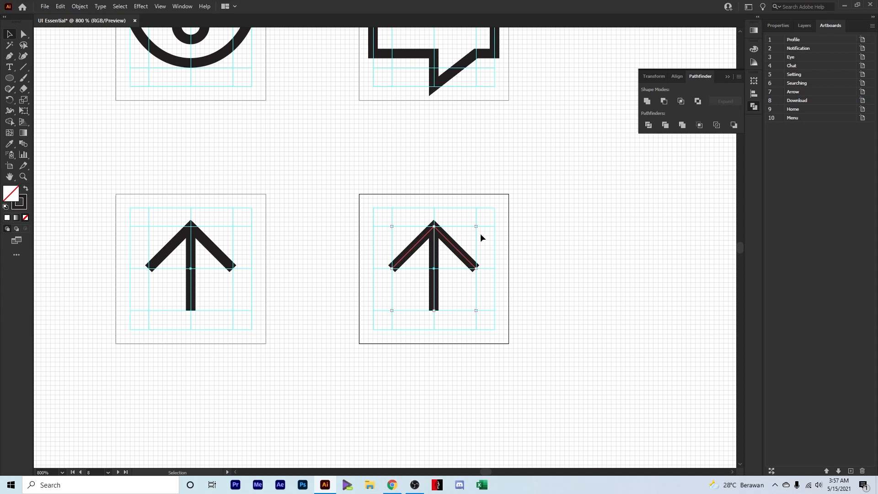
# Rotate the copied arrow 180° to point down, move it up to the outer guides' top edge, and deselect it
pyautogui.moveTo(480, 222); pyautogui.dragTo(403, 320)
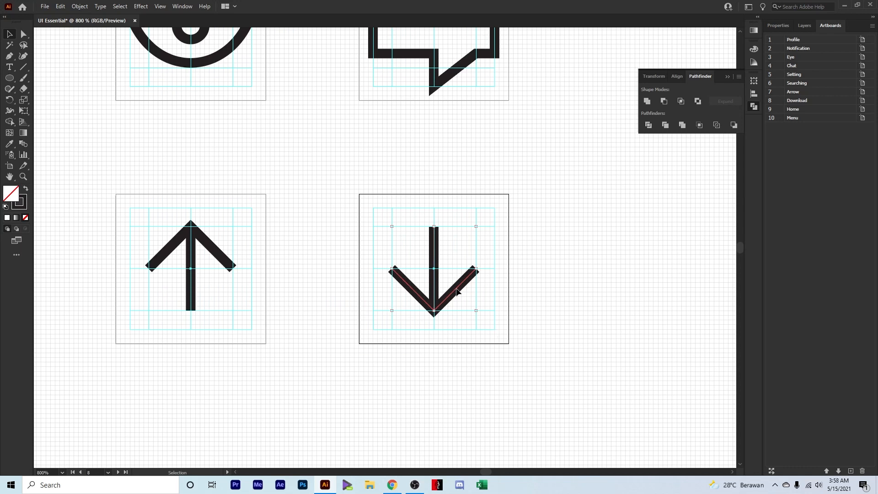
pyautogui.moveTo(457, 291); pyautogui.dragTo(458, 272)
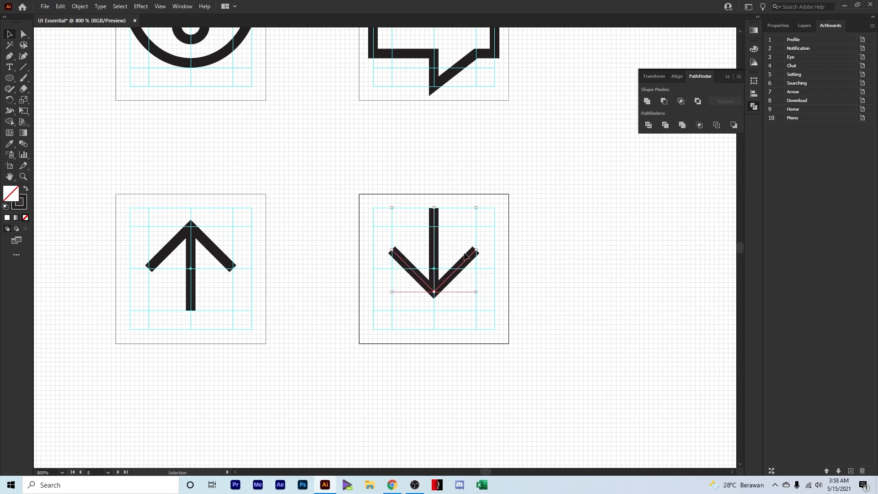
pyautogui.click(447, 245)
# Draw a horizontal line below the down arrow, along the lower inner guide and across the full width of the outer guides
pyautogui.click(23, 67)
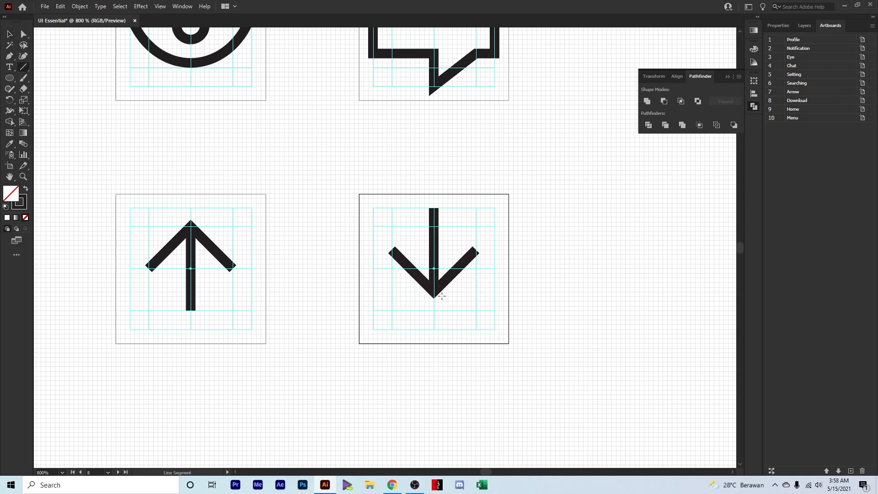
pyautogui.moveTo(373, 311); pyautogui.dragTo(494, 311)
pyautogui.press('v')
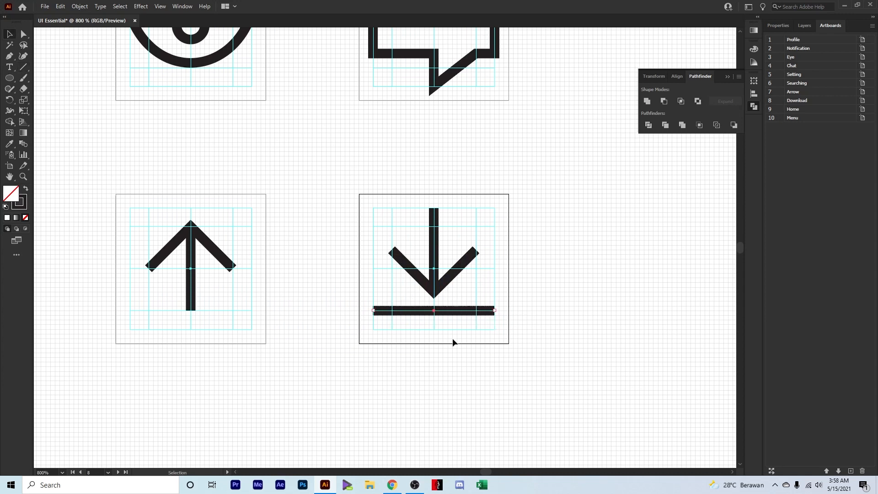
# Draw a rectangle on the Home artboard from the outer guides' lower-left corner, spanning their full width and about three quarters of their height
pyautogui.scroll(-4, 452, 339)
pyautogui.scroll(2, 401, 308)
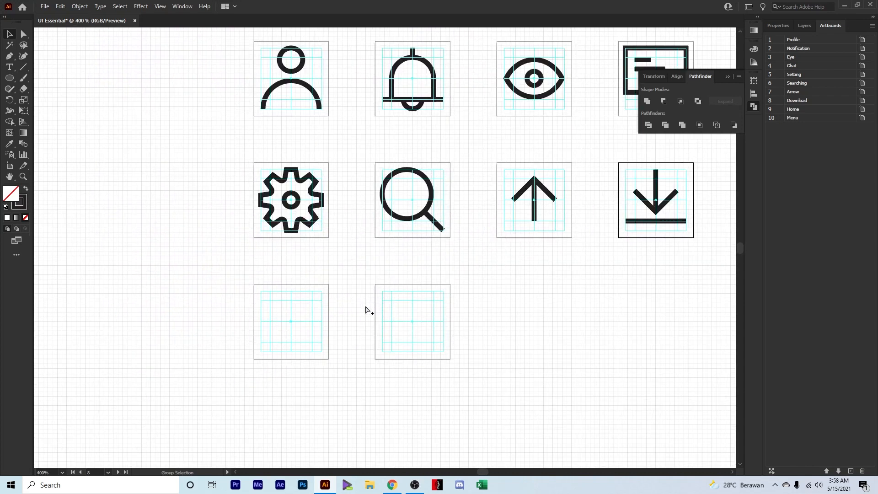
pyautogui.click(286, 317)
pyautogui.scroll(1, 281, 319)
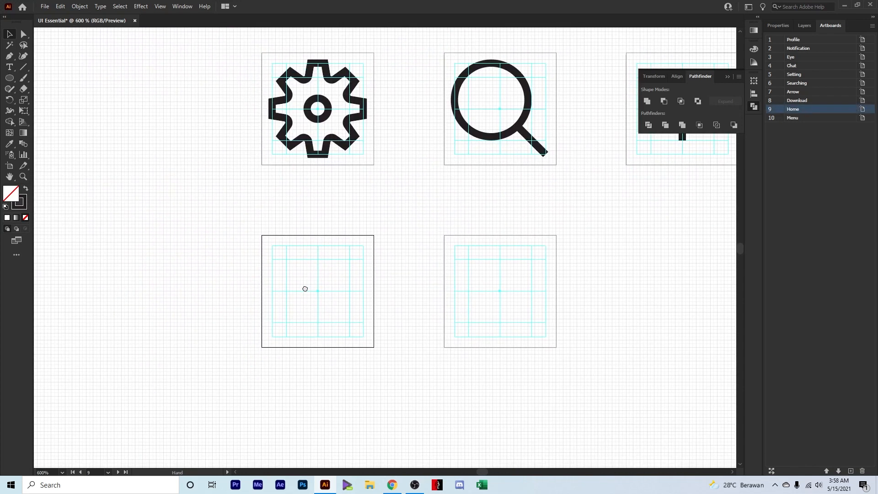
pyautogui.moveTo(9, 78); pyautogui.dragTo(31, 81)
pyautogui.scroll(1, 341, 322)
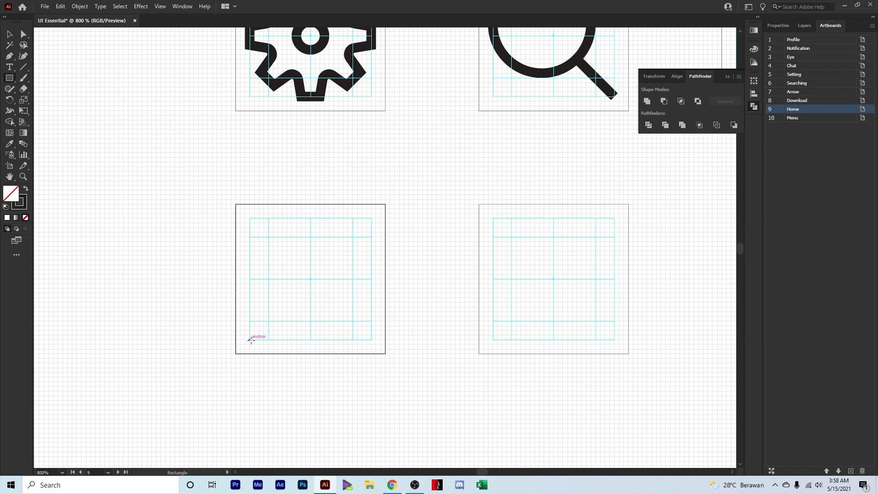
pyautogui.moveTo(250, 339)
pyautogui.mouseDown()
pyautogui.moveTo(299, 276)
pyautogui.moveTo(378, 264)
pyautogui.moveTo(368, 260)
pyautogui.moveTo(372, 250)
pyautogui.mouseUp()
pyautogui.scroll(1, 320, 259)
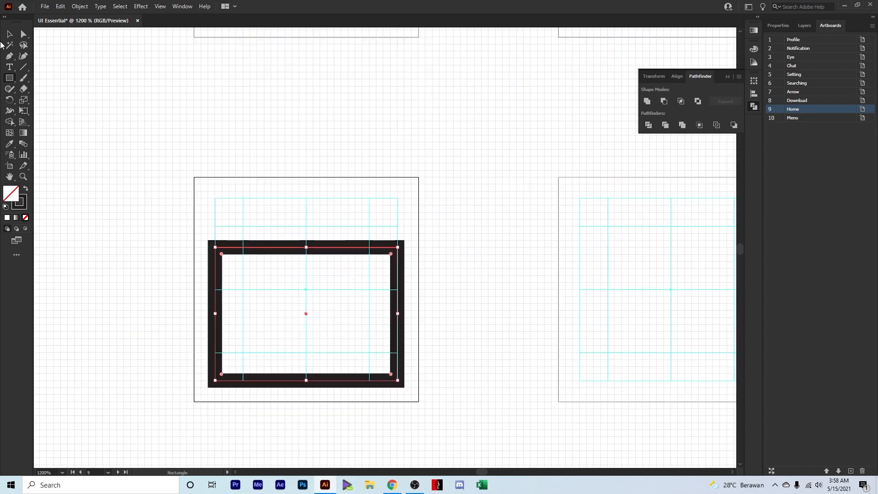
# Add an anchor point at the middle of the rectangle's top edge and raise it to the outer guides' top edge as a roof peak
pyautogui.click(9, 56)
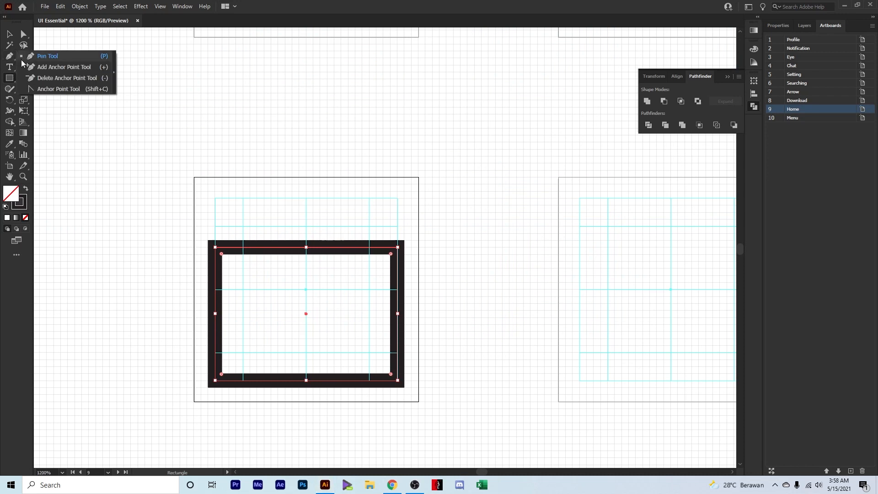
pyautogui.click(51, 68)
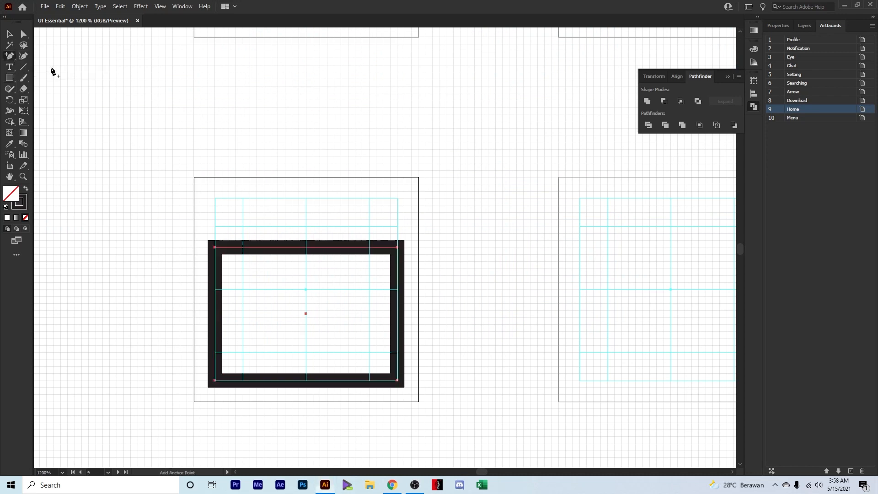
pyautogui.click(306, 248)
pyautogui.click(24, 35)
pyautogui.moveTo(306, 247); pyautogui.dragTo(306, 197)
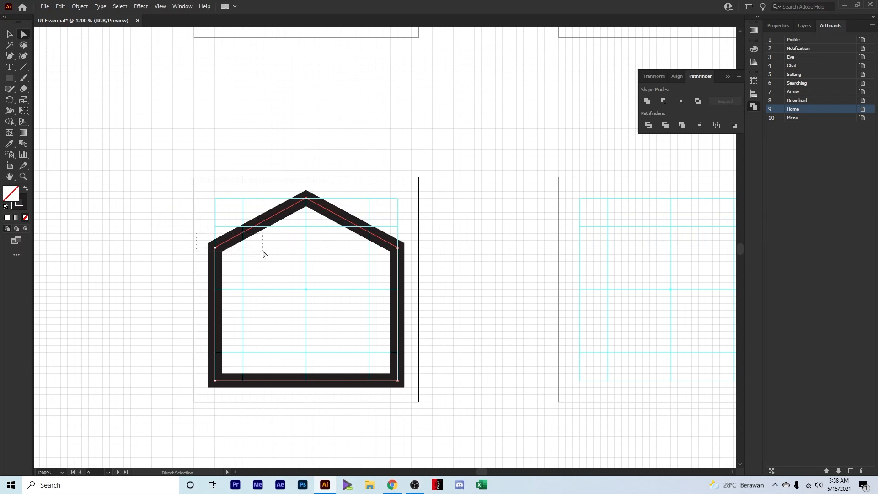
# Lower both side corner points of the house roof equally by about 3 px to steepen it, and deselect the outline
pyautogui.click(393, 270)
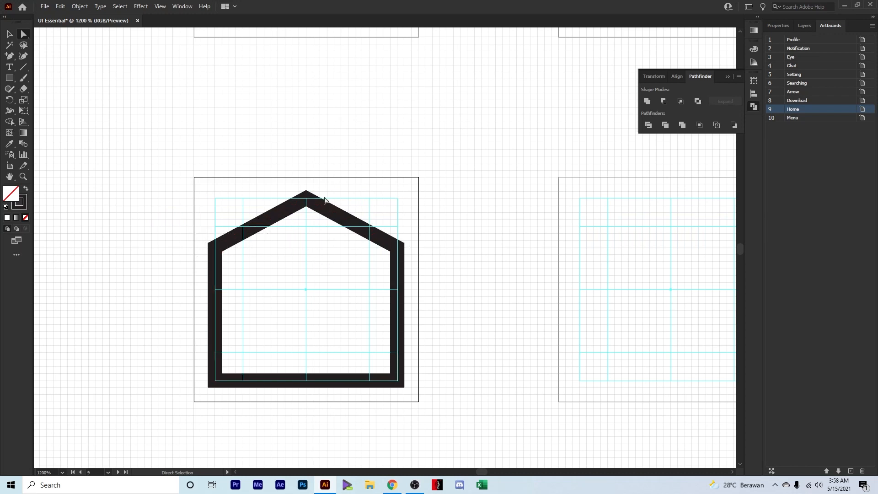
pyautogui.click(212, 248)
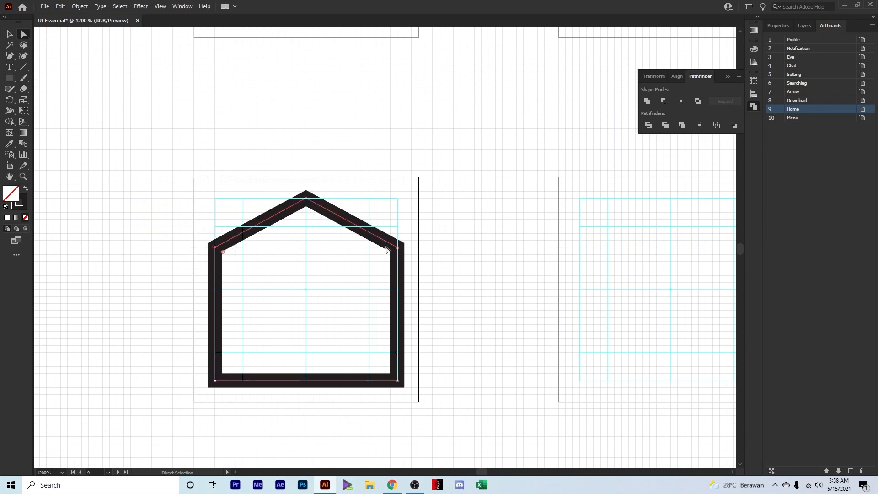
pyautogui.moveTo(400, 250); pyautogui.dragTo(399, 266)
pyautogui.click(415, 246)
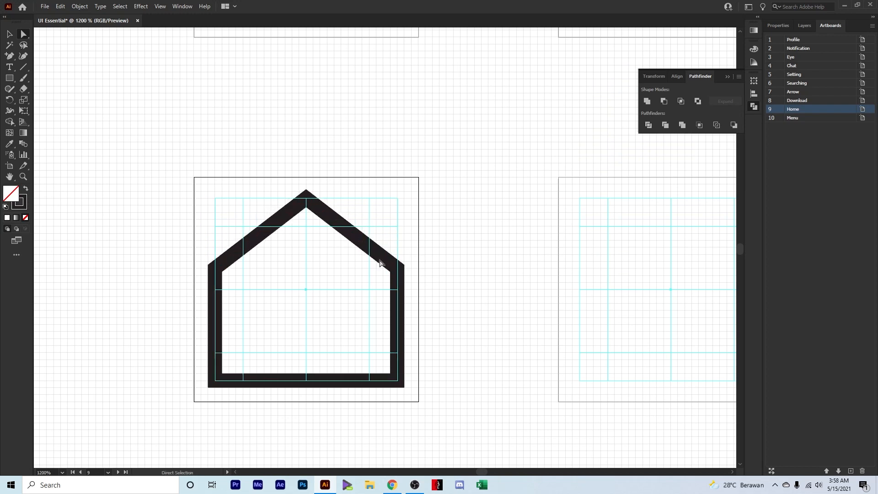
# Draw a door rectangle about 8 px wide and 9 px tall, centred on the house's bottom edge, and deselect it
pyautogui.click(10, 78)
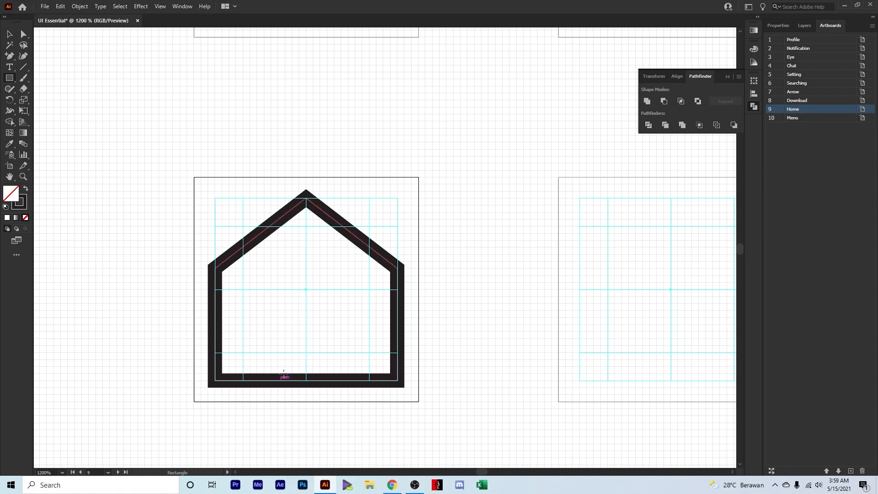
pyautogui.moveTo(278, 380); pyautogui.dragTo(335, 316)
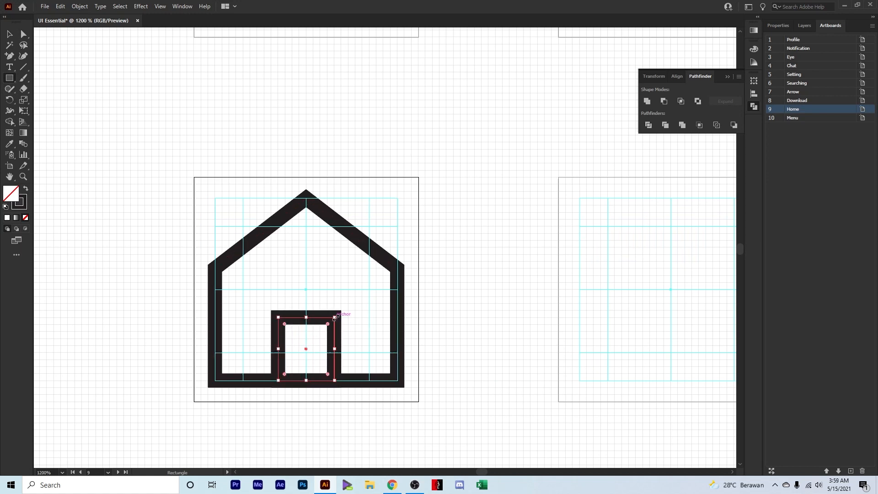
pyautogui.press('v')
pyautogui.click(356, 289)
# Draw a horizontal line about 12 px long on the Menu artboard from the upper-left intersection of the inner guides
pyautogui.scroll(-1, 355, 289)
pyautogui.scroll(-3, 412, 298)
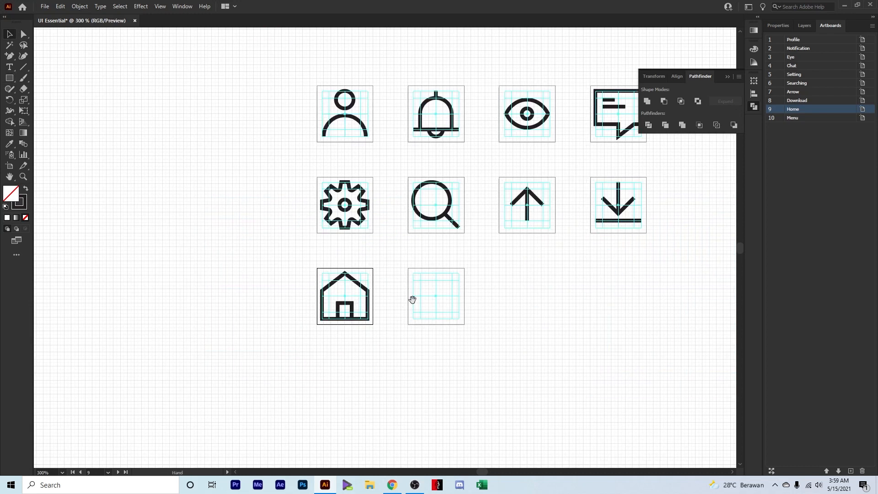
pyautogui.scroll(2, 331, 302)
pyautogui.scroll(2, 335, 298)
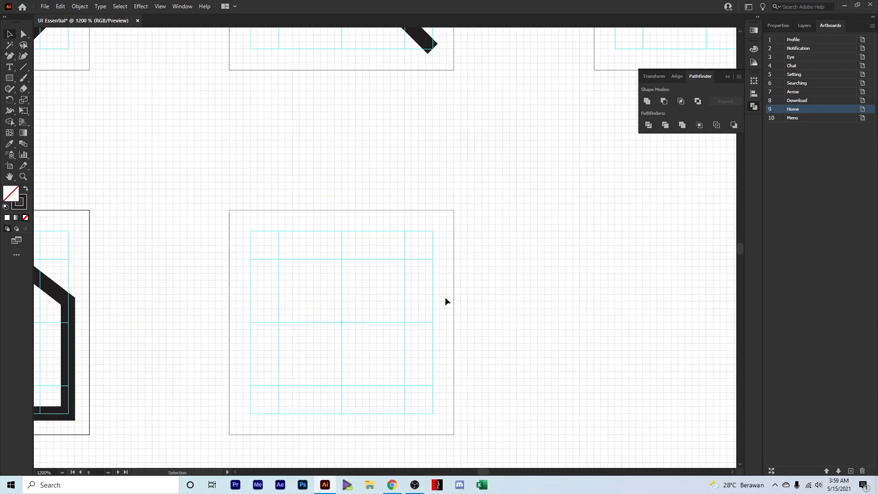
pyautogui.moveTo(316, 272); pyautogui.dragTo(285, 204)
pyautogui.scroll(1, 328, 213)
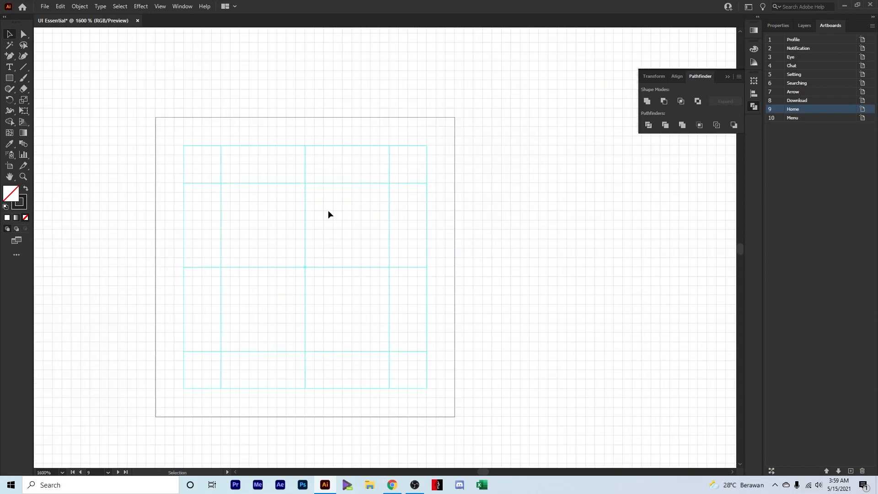
pyautogui.click(22, 67)
pyautogui.moveTo(280, 212); pyautogui.dragTo(250, 224)
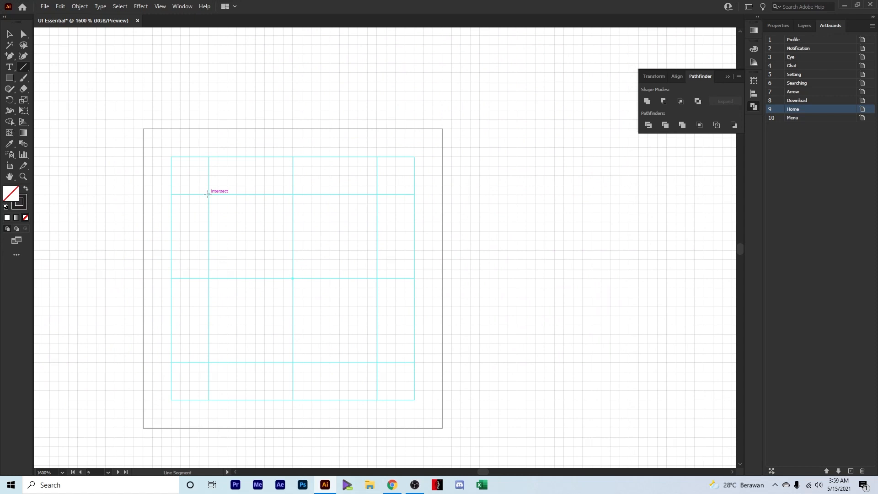
pyautogui.moveTo(207, 194); pyautogui.dragTo(321, 195)
# Draw two horizontal lines about 18 px long between the inner vertical guides, on the centre guide and on the lower inner guide
pyautogui.moveTo(207, 278); pyautogui.dragTo(377, 278)
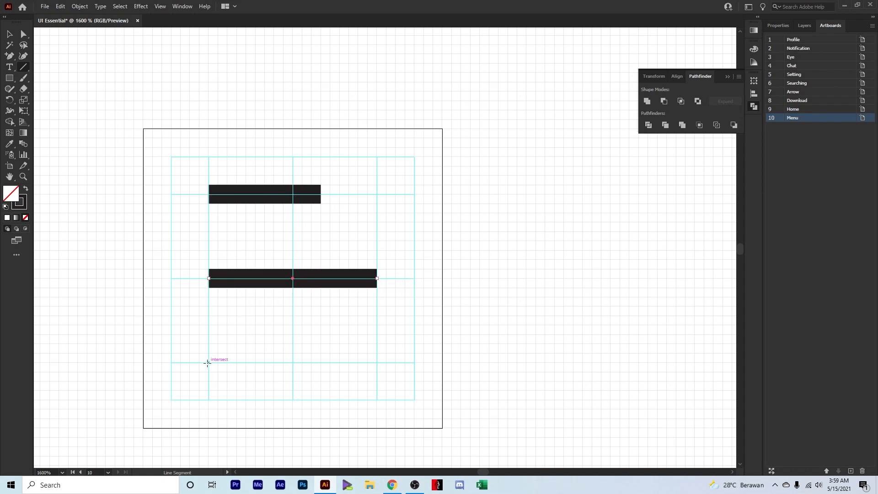
pyautogui.moveTo(208, 362); pyautogui.dragTo(377, 351)
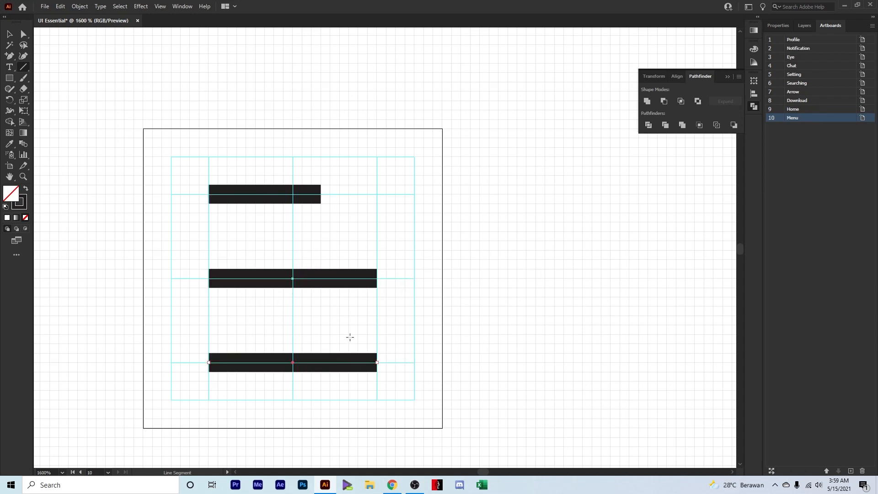
pyautogui.press('v')
pyautogui.hotkey('ctrl', '-')
pyautogui.moveTo(341, 309); pyautogui.dragTo(406, 310)
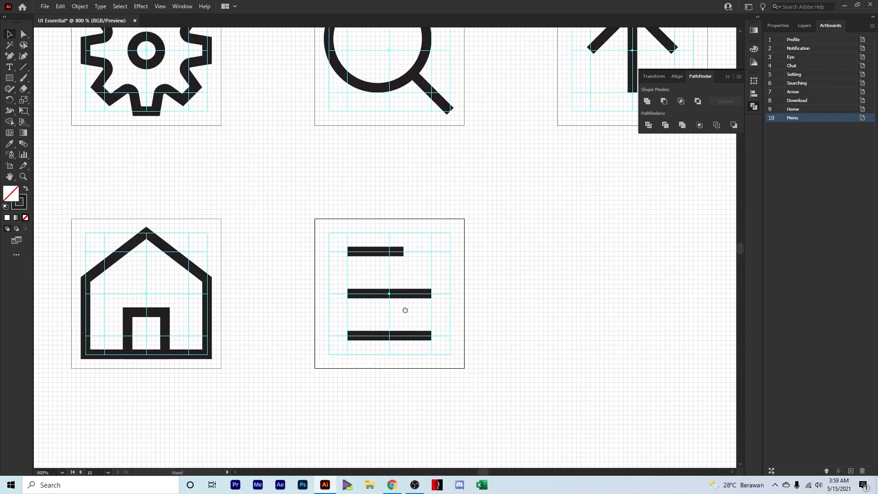
pyautogui.scroll(-2, 396, 310)
pyautogui.moveTo(430, 244); pyautogui.dragTo(358, 278)
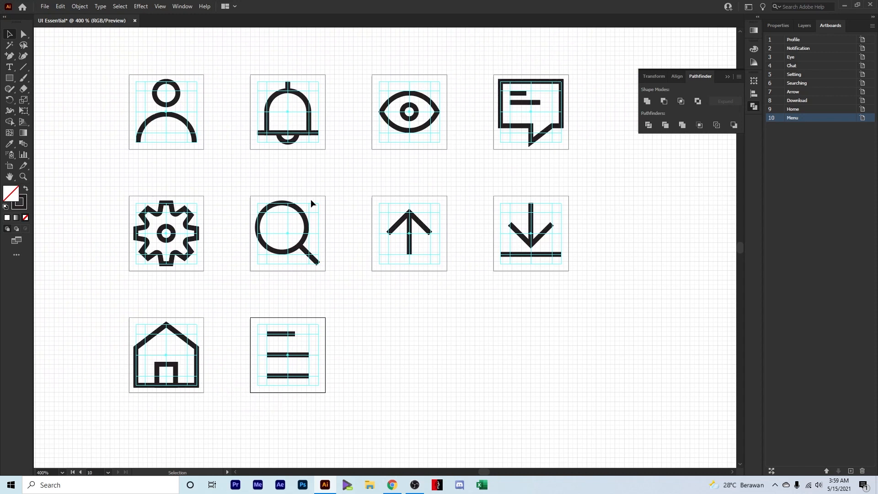
# Hide the document grid and the keyline guides
pyautogui.click(162, 7)
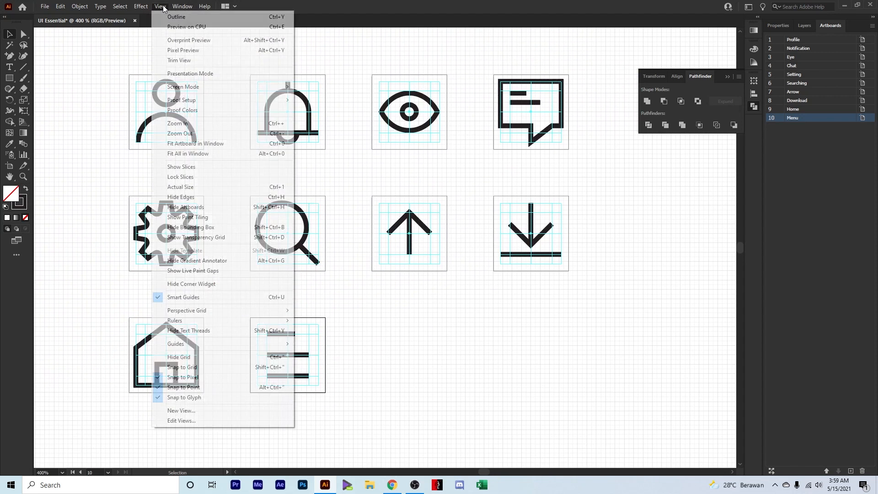
pyautogui.click(192, 360)
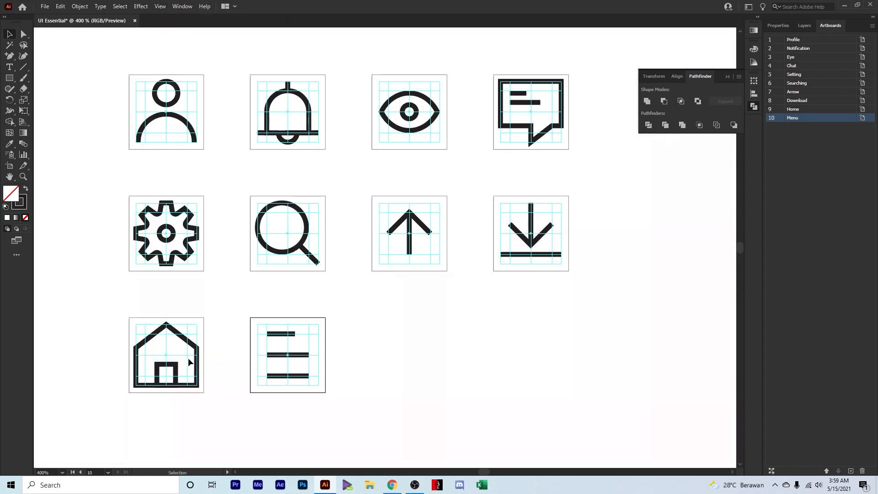
pyautogui.click(781, 27)
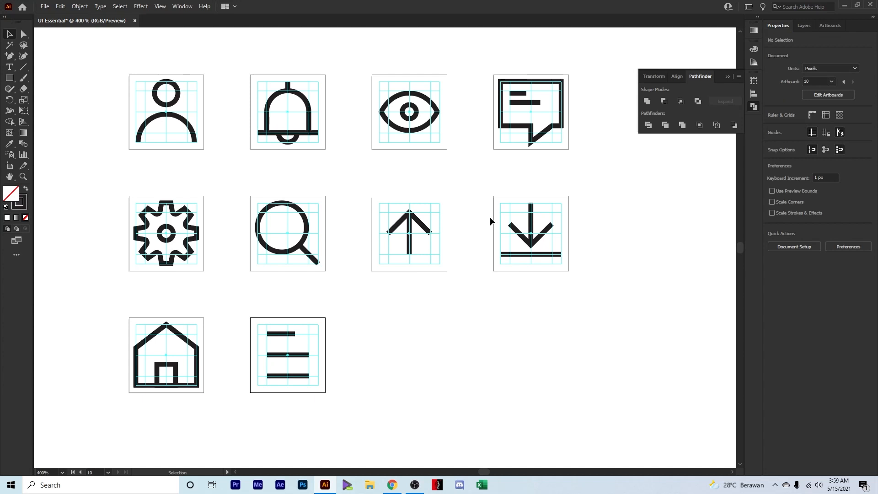
pyautogui.press('a')
pyautogui.hotkey('ctrl', ';')
pyautogui.press('v')
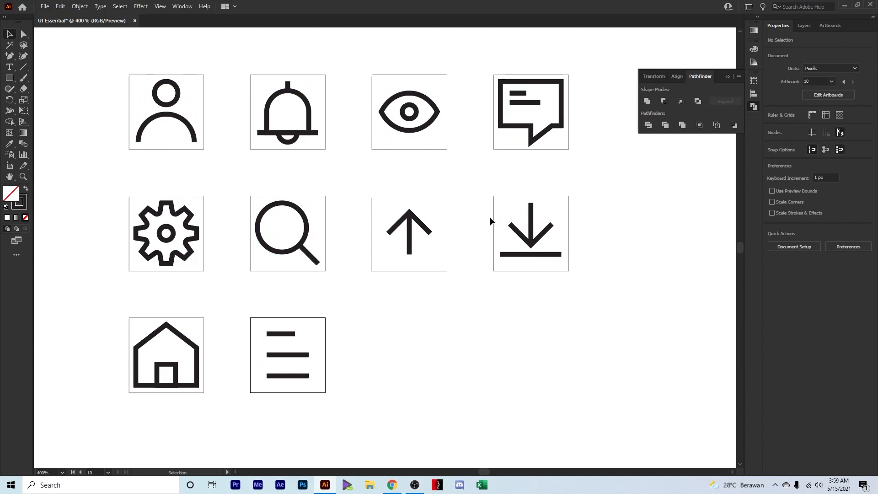
# Hide the artboard frames to present the ten icons on a plain canvas
pyautogui.press('a')
pyautogui.hotkey('ctrl', 'shift', 'h')
pyautogui.press('v')
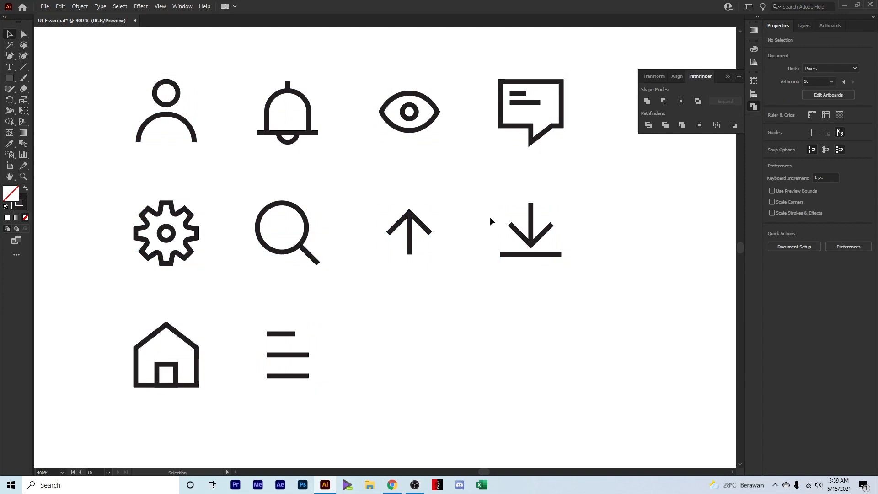
pyautogui.scroll(-1, 453, 182)
pyautogui.moveTo(452, 182); pyautogui.dragTo(411, 220)
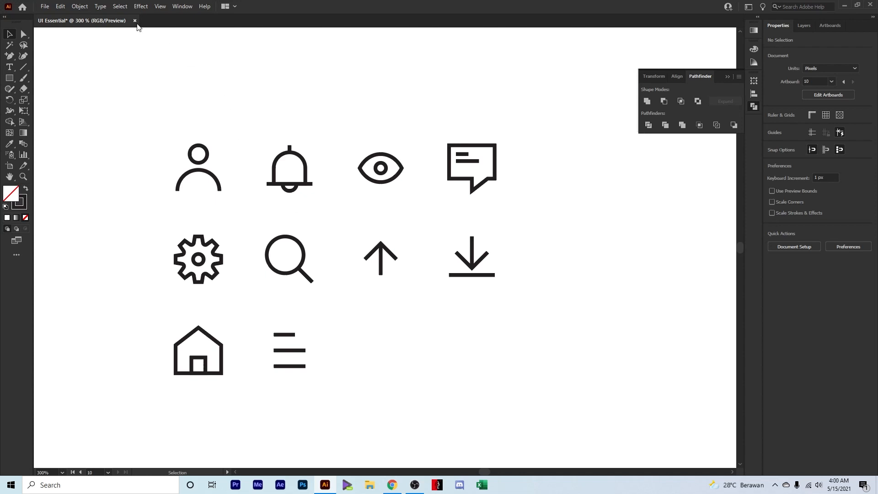
# Turn on Pixel Preview and examine how the bell icon's strokes align to the pixel grid
pyautogui.click(160, 7)
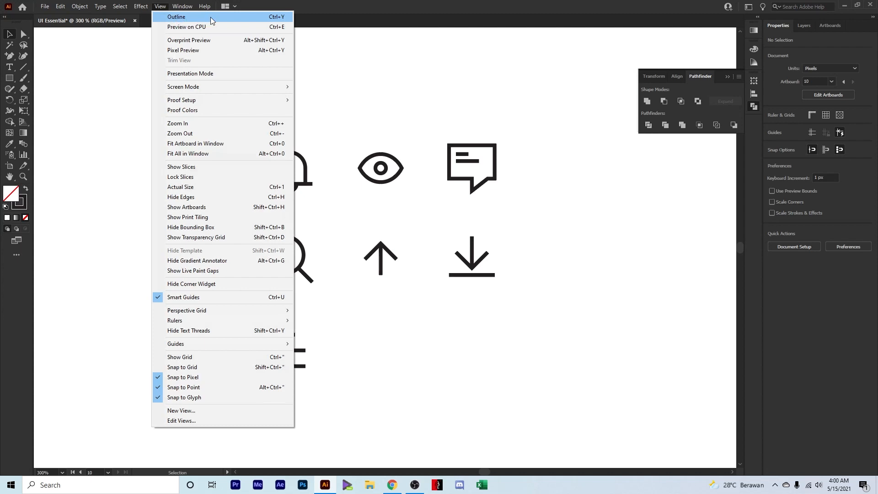
pyautogui.click(204, 52)
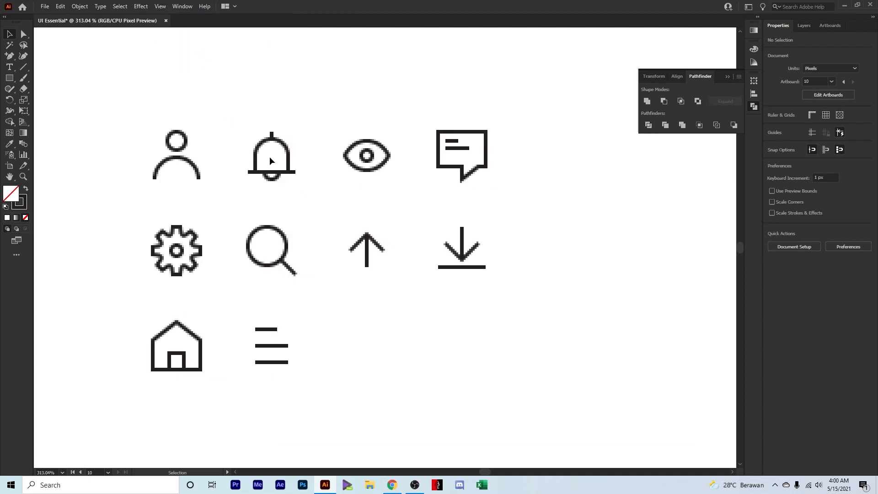
pyautogui.scroll(2, 215, 174)
pyautogui.moveTo(216, 177); pyautogui.dragTo(190, 162)
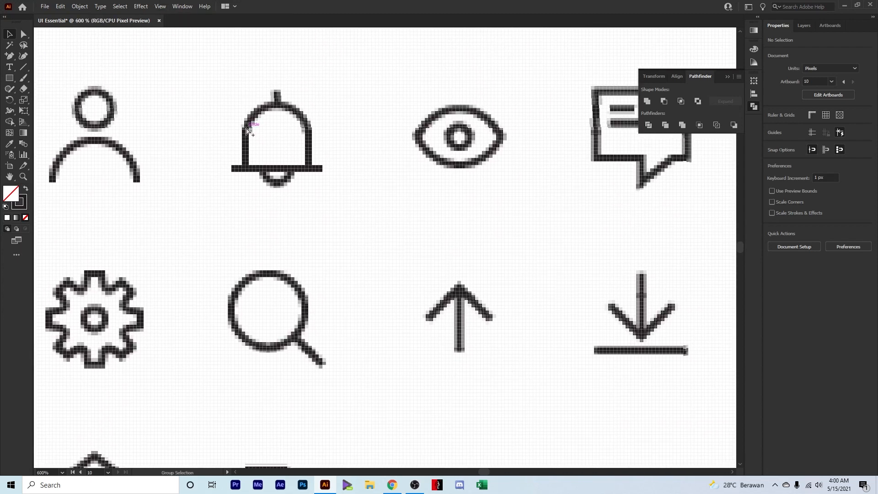
pyautogui.scroll(3, 256, 140)
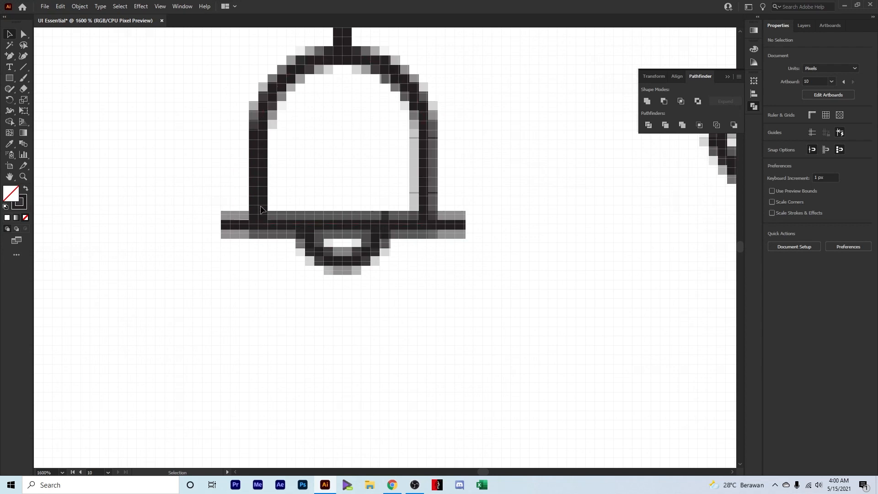
pyautogui.moveTo(294, 136); pyautogui.dragTo(239, 245)
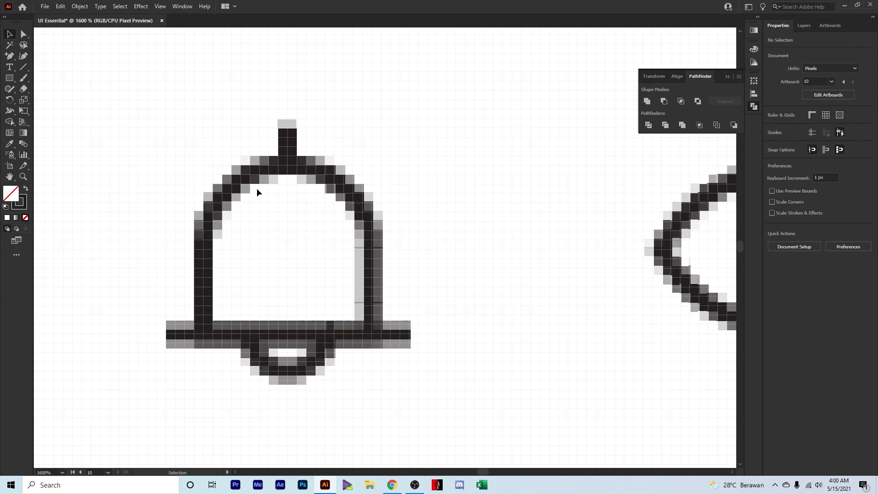
pyautogui.moveTo(210, 323); pyautogui.dragTo(430, 213)
# Examine the pixel rendering of the profile, gear, search, arrow and download icons
pyautogui.scroll(-2, 388, 235)
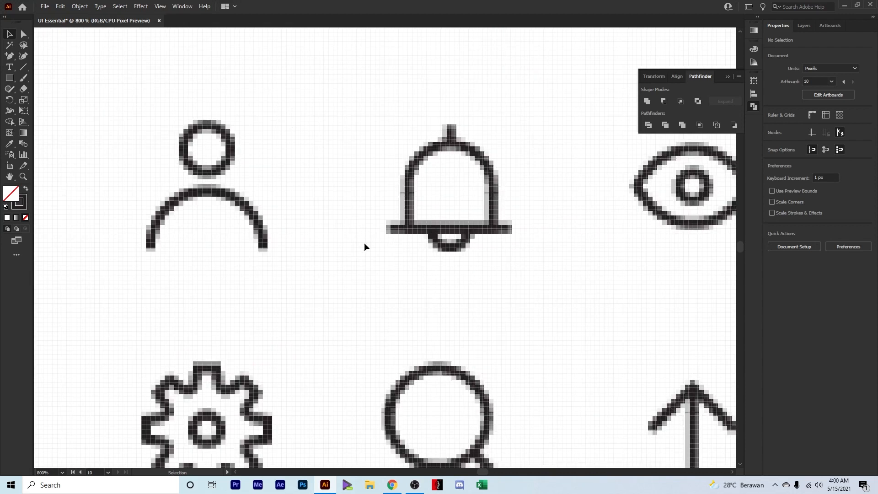
pyautogui.moveTo(227, 173); pyautogui.dragTo(383, 226)
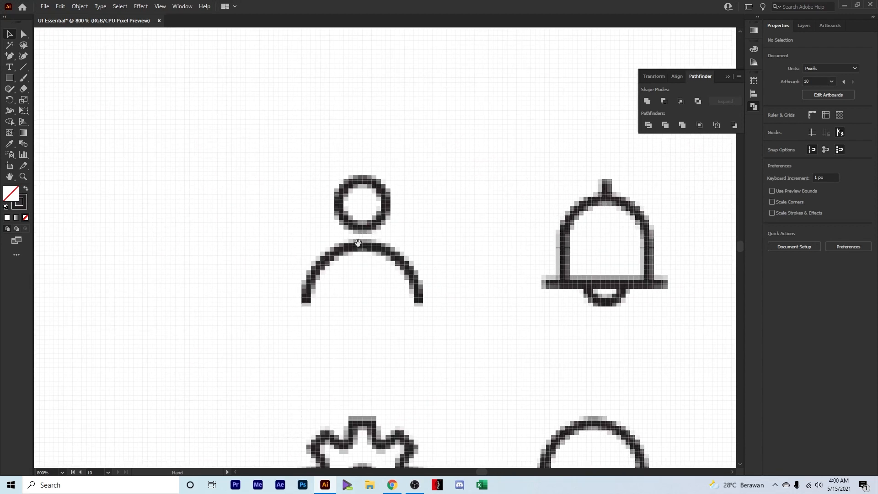
pyautogui.moveTo(399, 282); pyautogui.dragTo(323, 154)
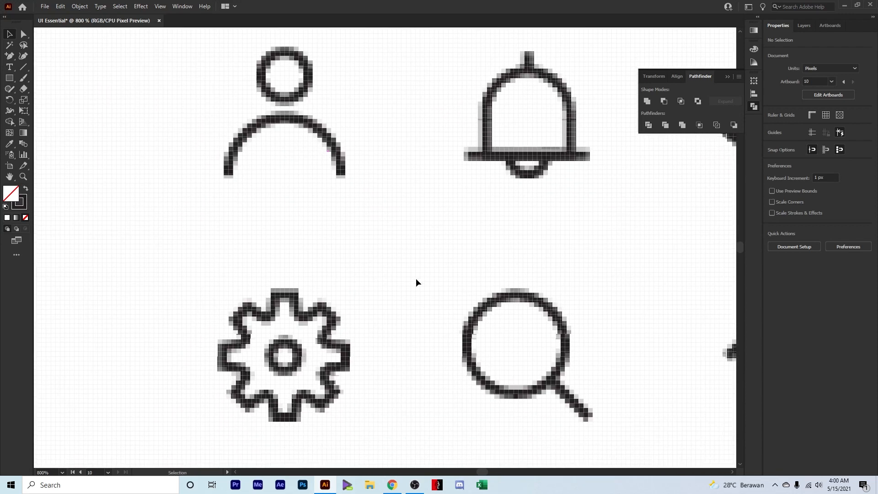
pyautogui.moveTo(415, 282); pyautogui.dragTo(346, 165)
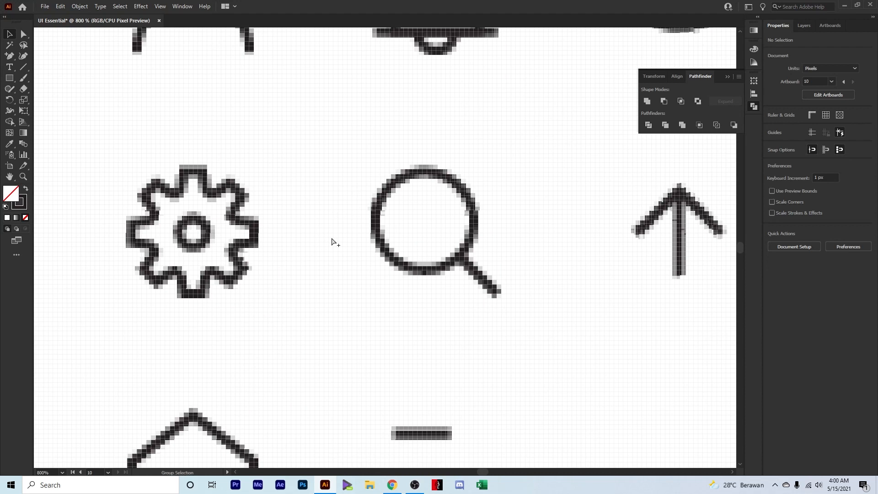
pyautogui.scroll(-2, 332, 239)
pyautogui.moveTo(437, 242); pyautogui.dragTo(356, 225)
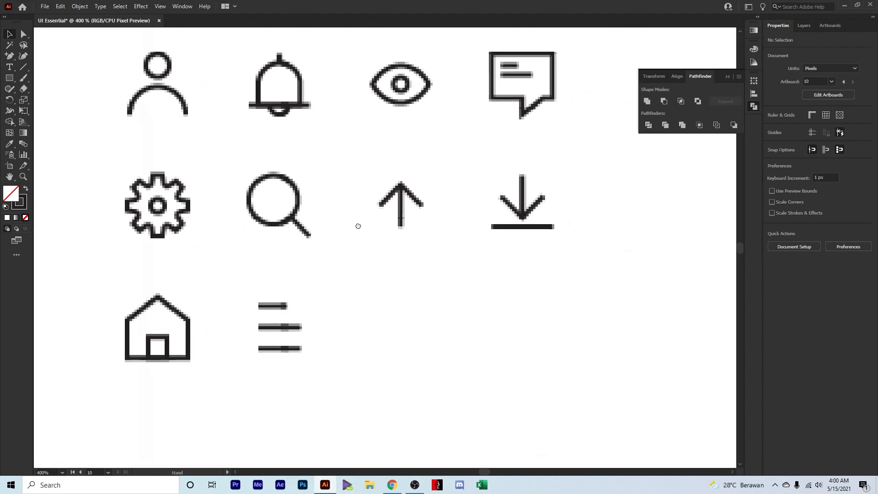
pyautogui.scroll(4, 402, 212)
pyautogui.scroll(1, 402, 168)
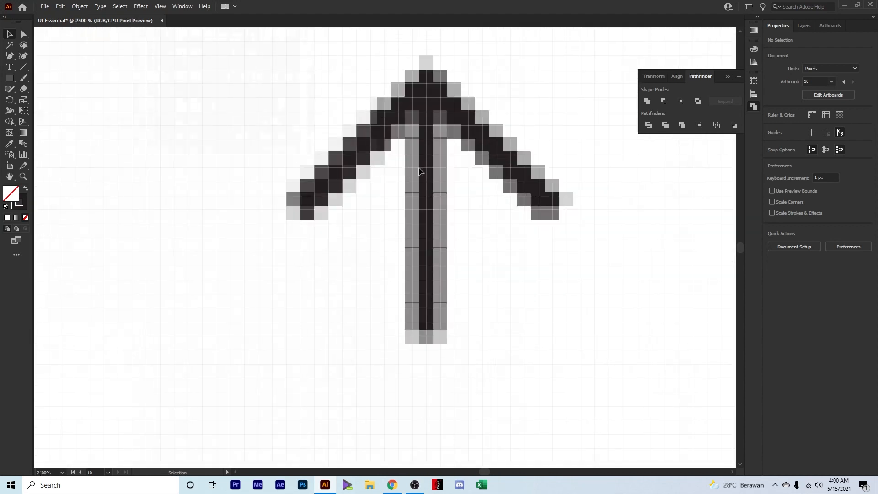
pyautogui.moveTo(456, 182); pyautogui.dragTo(318, 195)
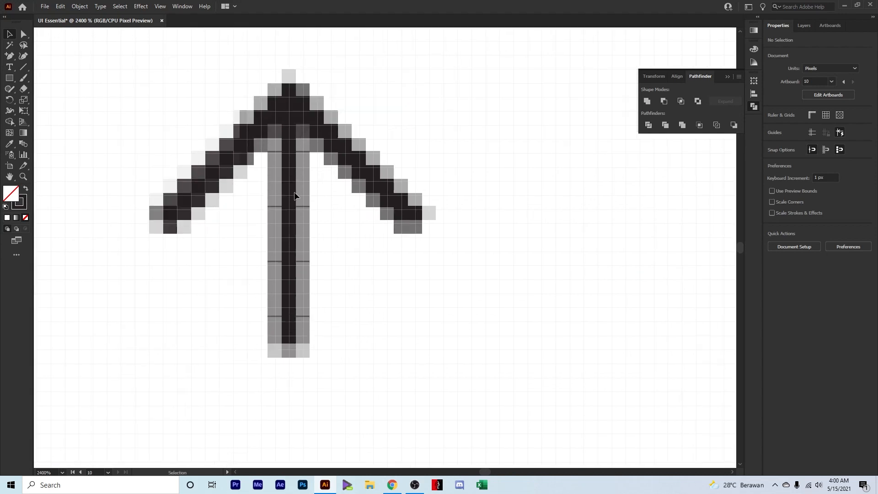
pyautogui.scroll(-2, 309, 217)
pyautogui.moveTo(465, 190); pyautogui.dragTo(341, 237)
pyautogui.hscroll(5, 425, 247)
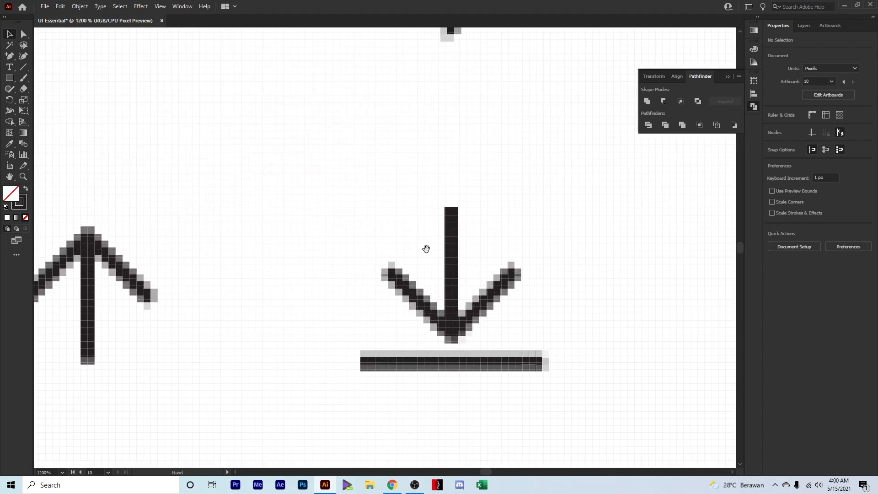
# Look over the whole icon set and turn Pixel Preview off
pyautogui.scroll(-3, 352, 229)
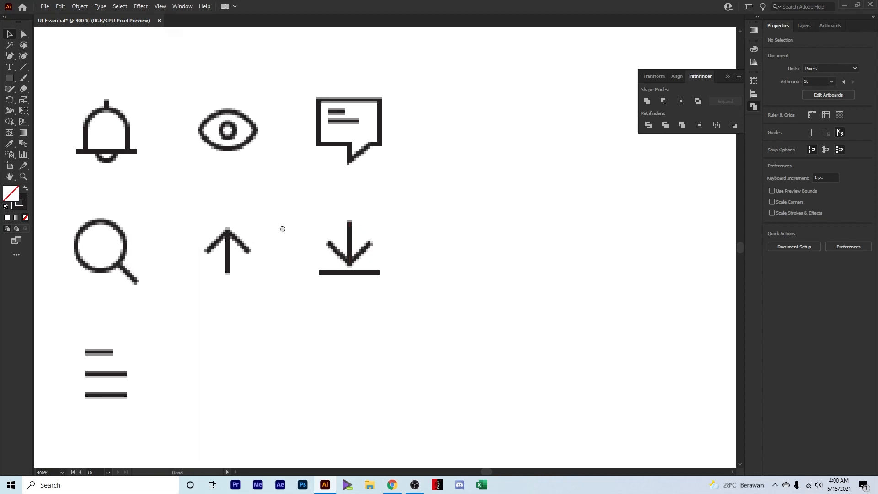
pyautogui.moveTo(248, 252); pyautogui.dragTo(445, 217)
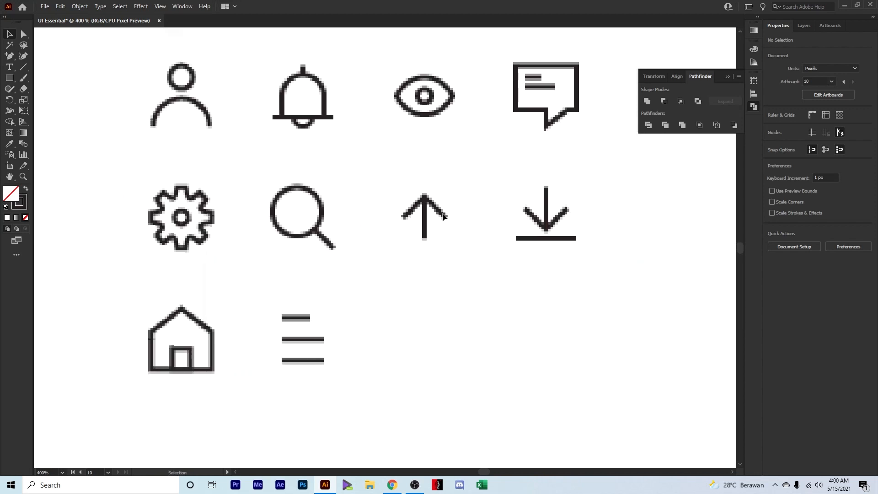
pyautogui.click(161, 6)
pyautogui.click(180, 50)
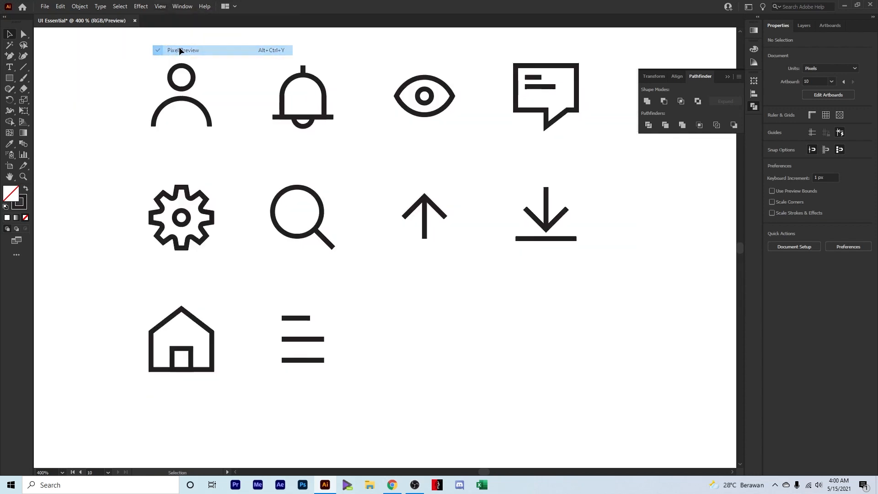
pyautogui.moveTo(402, 163); pyautogui.dragTo(399, 183)
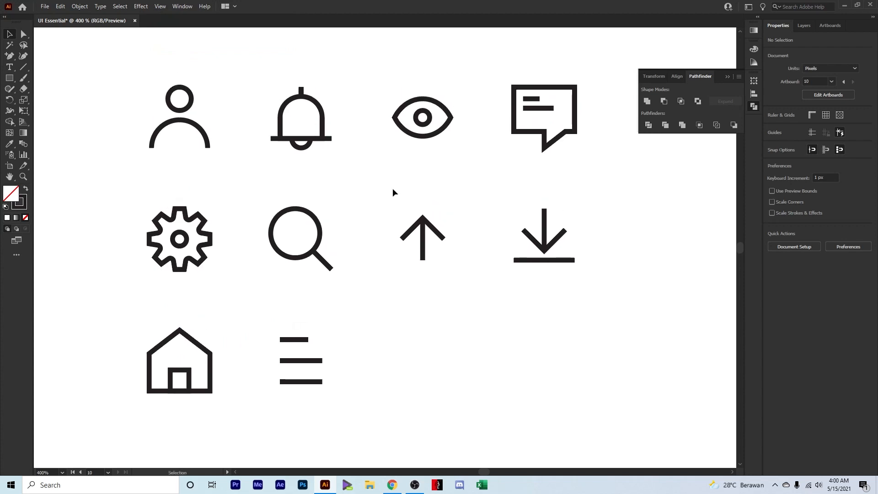
pyautogui.moveTo(393, 187); pyautogui.dragTo(384, 215)
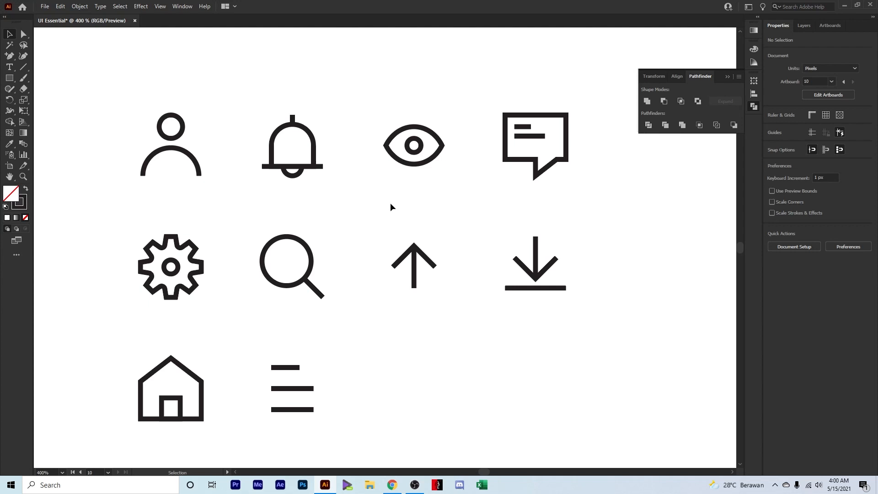
pyautogui.moveTo(316, 184)
pyautogui.mouseDown()
pyautogui.moveTo(304, 196)
pyautogui.moveTo(317, 168)
pyautogui.mouseUp()
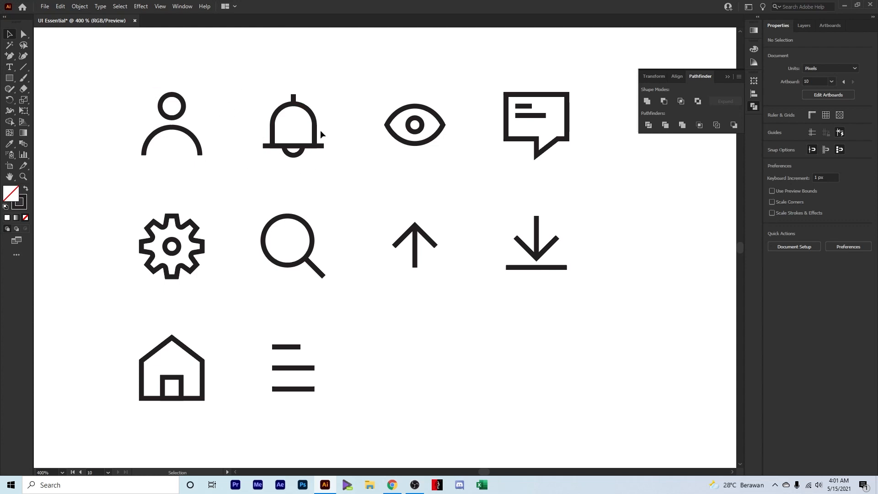
pyautogui.moveTo(345, 168); pyautogui.dragTo(337, 189)
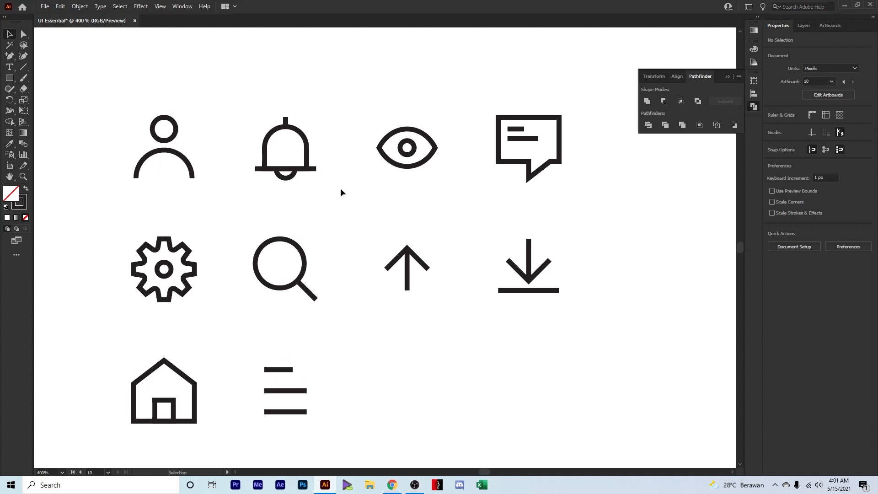
pyautogui.moveTo(319, 198); pyautogui.dragTo(349, 194)
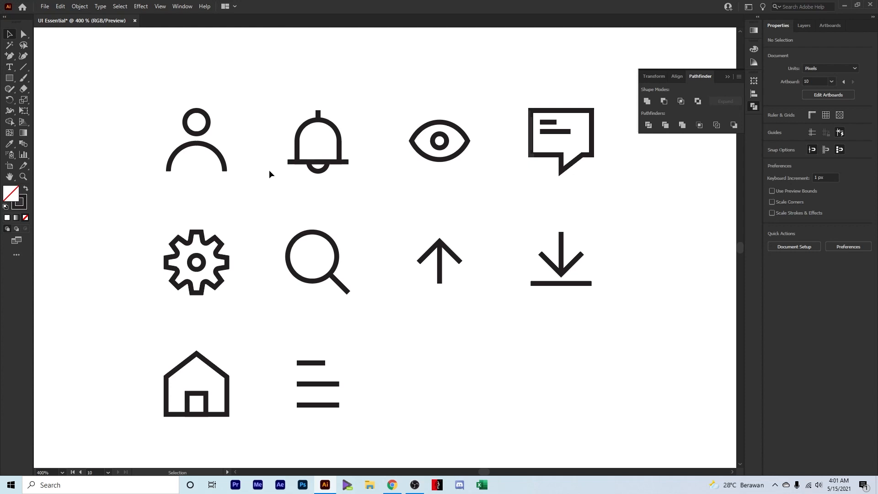
pyautogui.moveTo(393, 201); pyautogui.dragTo(378, 210)
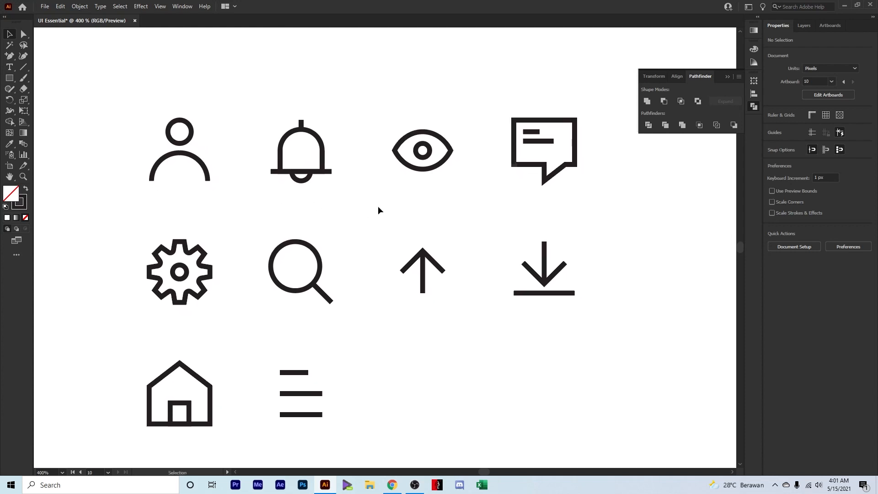